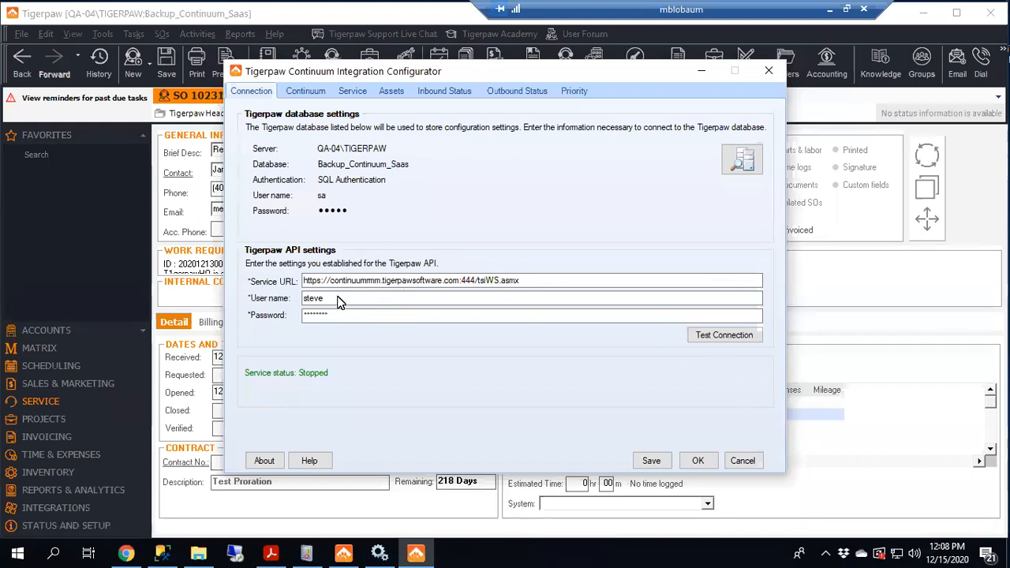
Test the Tigerpaw API connection and open the configurator's Continuum settings
{"action": "left_click", "coordinate": [714, 337]}
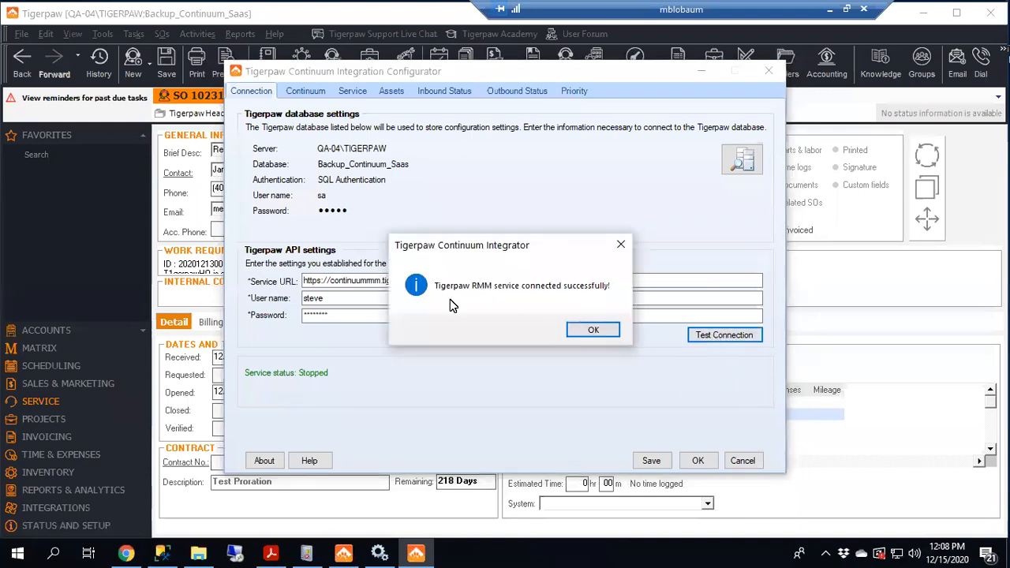
{"action": "left_click", "coordinate": [614, 332]}
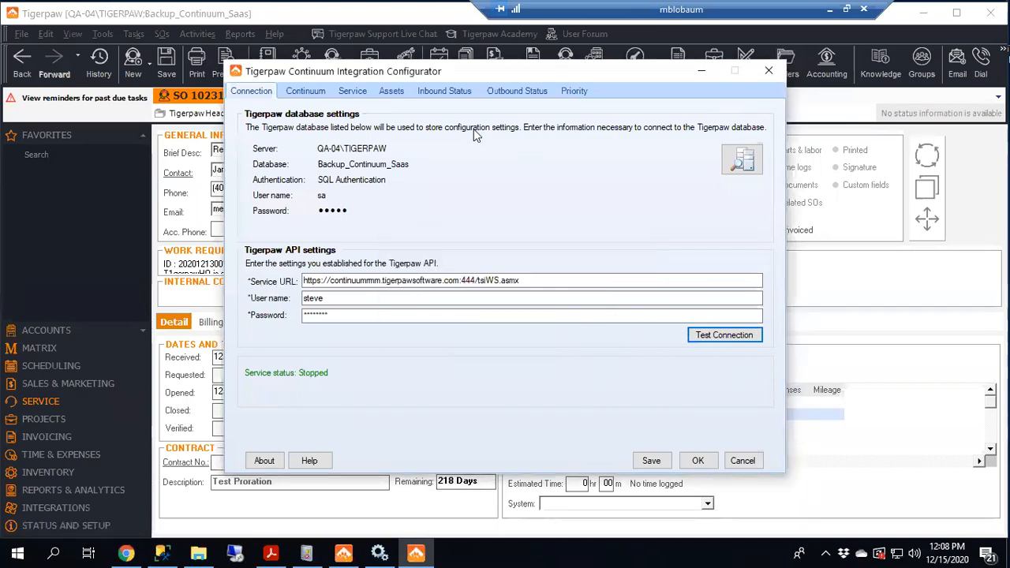
{"action": "left_click", "coordinate": [307, 89]}
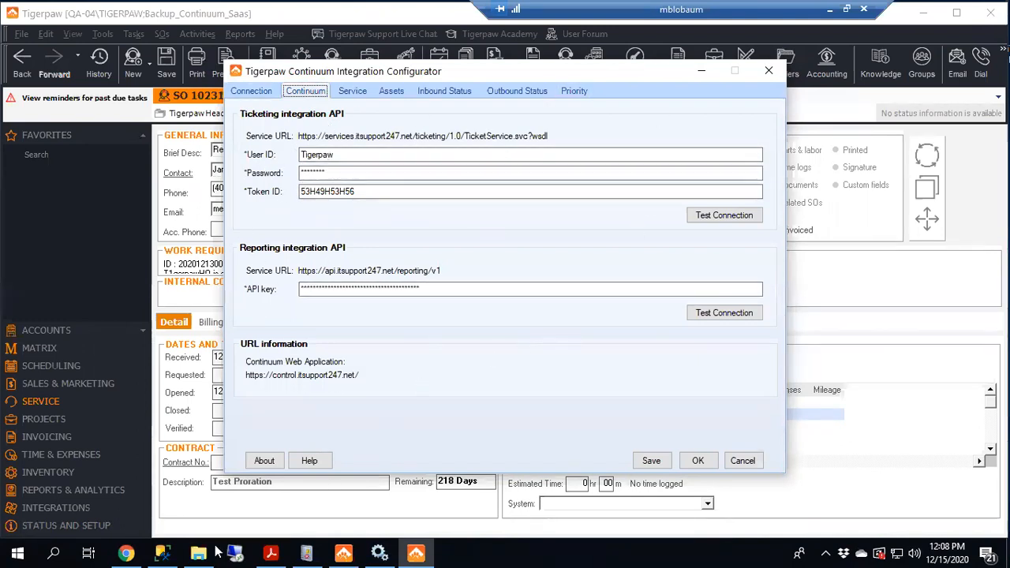
Switch to Chrome and open the PSA Integration page in the ITSupport247 portal's Admin area
{"action": "left_click", "coordinate": [128, 552]}
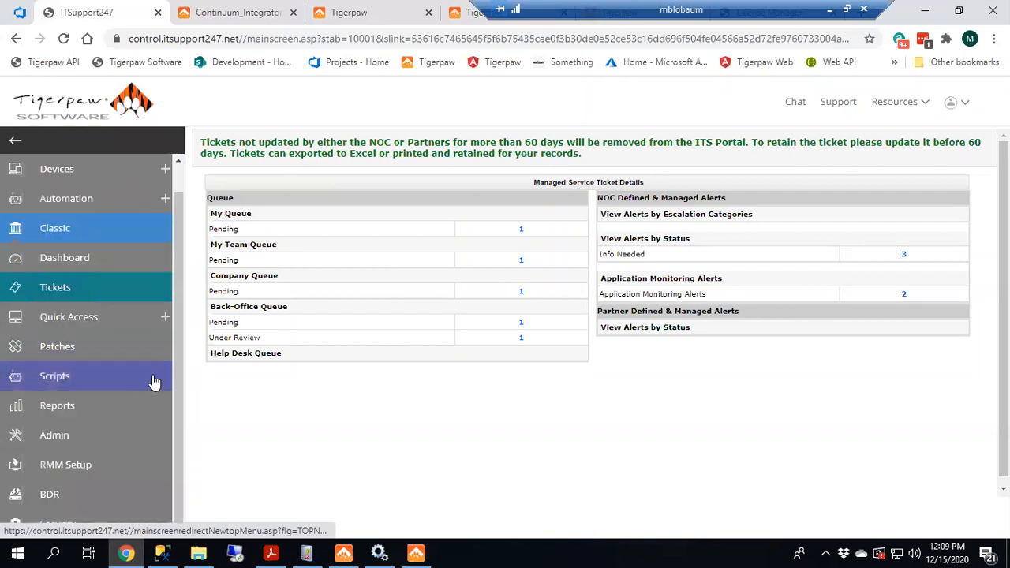
{"action": "scroll", "coordinate": [141, 434], "scroll_direction": "down", "scroll_amount": 1}
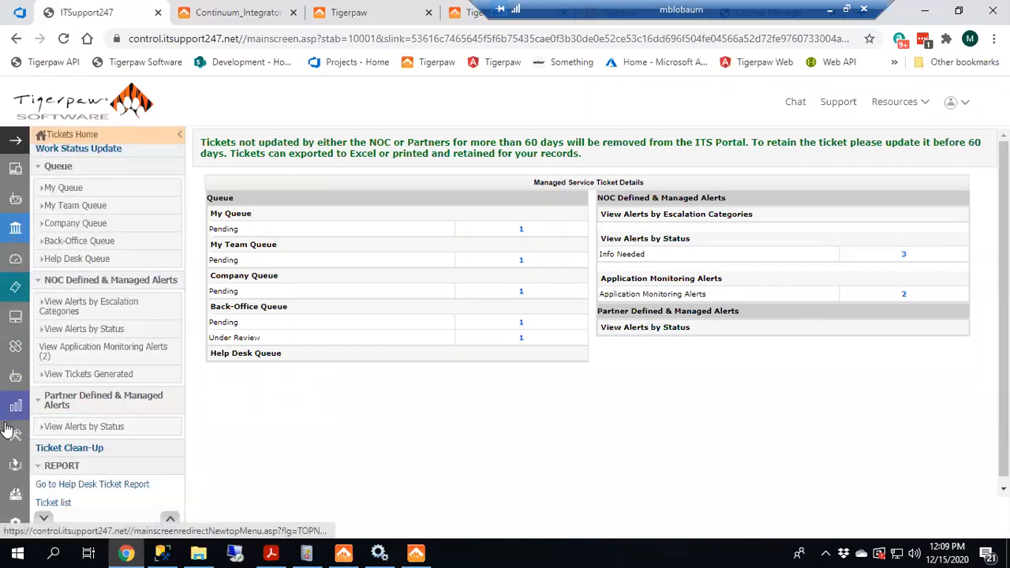
{"action": "mouse_move", "coordinate": [24, 446]}
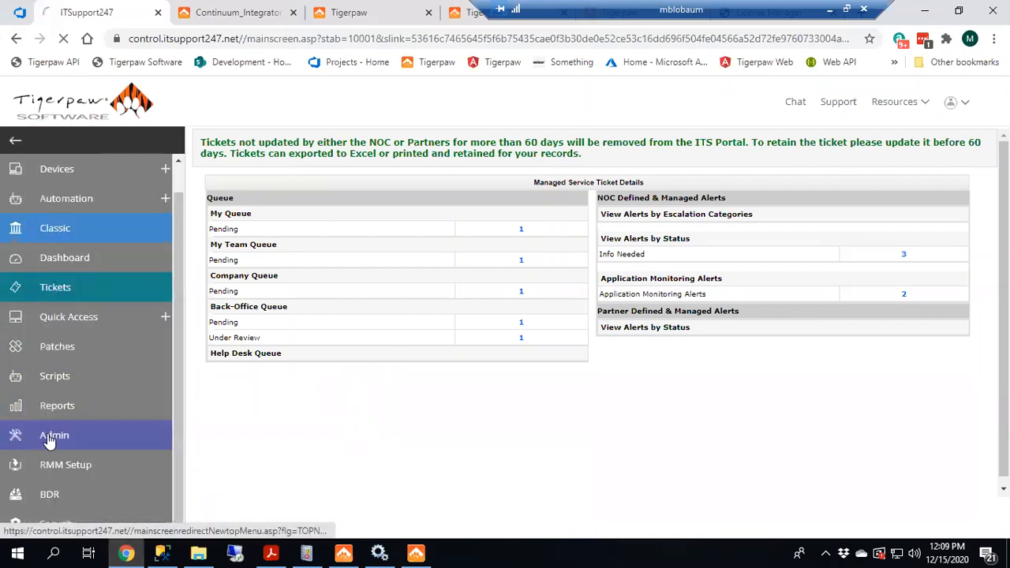
{"action": "left_click", "coordinate": [54, 438]}
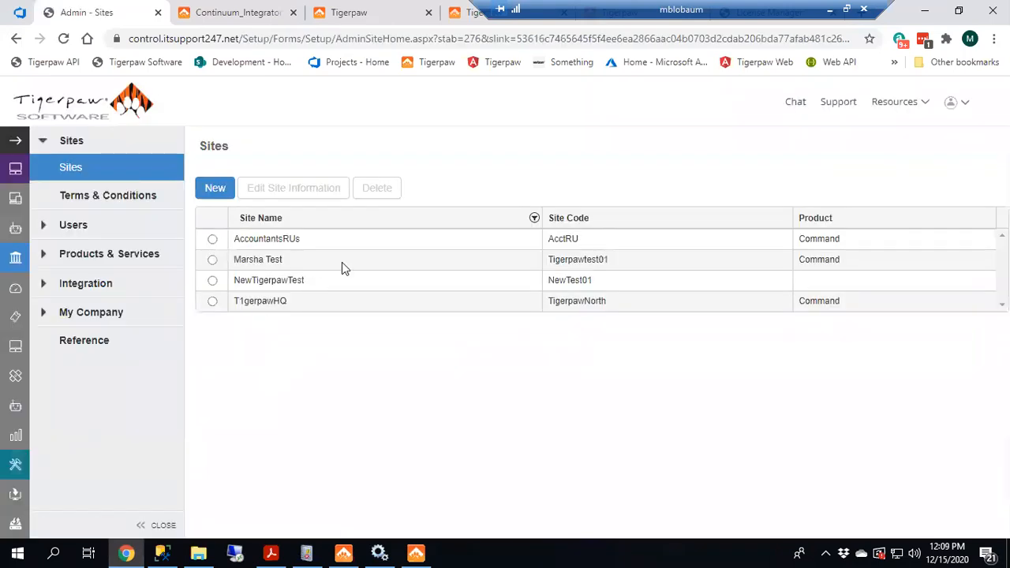
{"action": "left_click", "coordinate": [117, 253]}
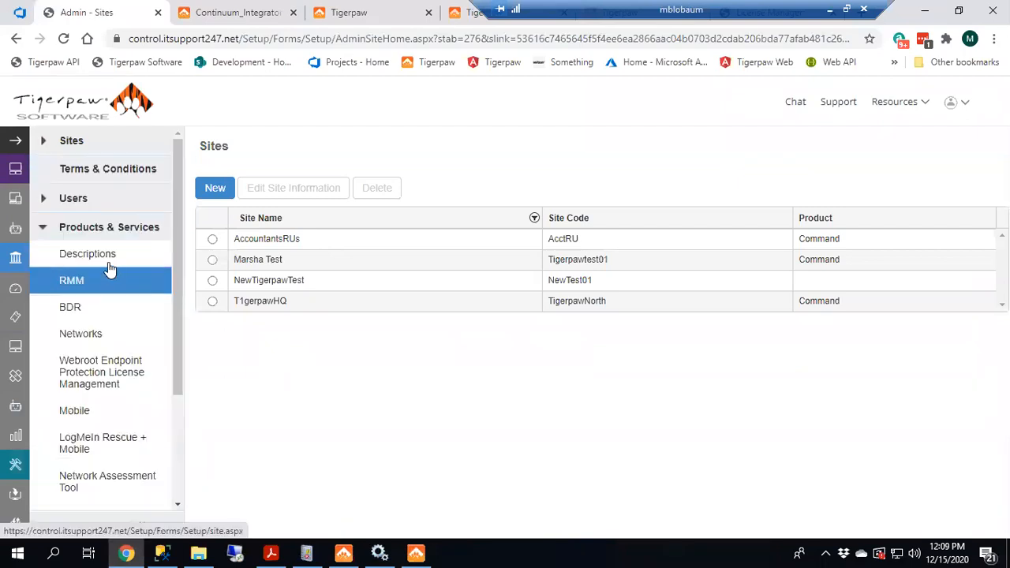
{"action": "left_click", "coordinate": [46, 233]}
{"action": "left_click", "coordinate": [48, 260]}
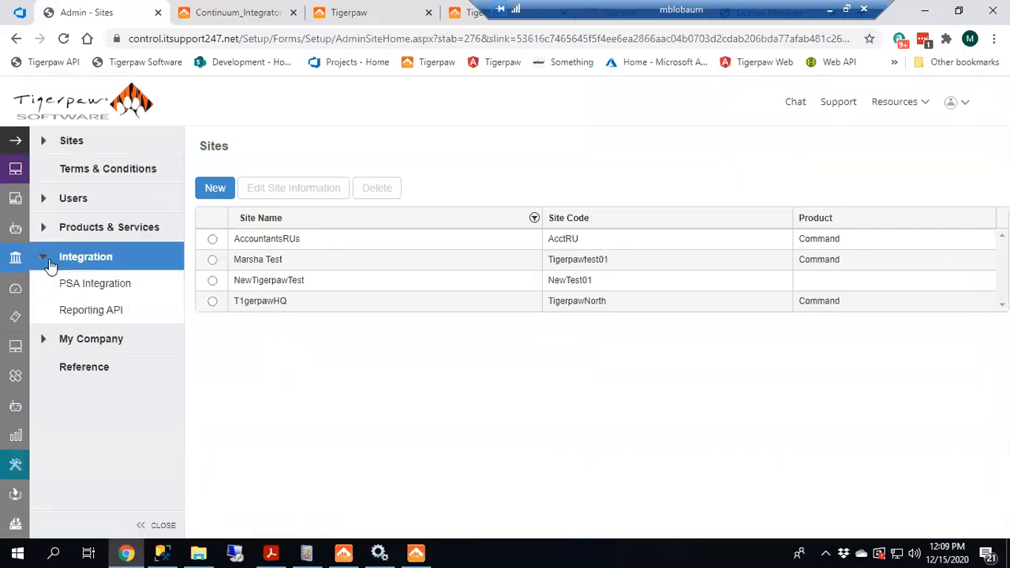
{"action": "left_click", "coordinate": [80, 288]}
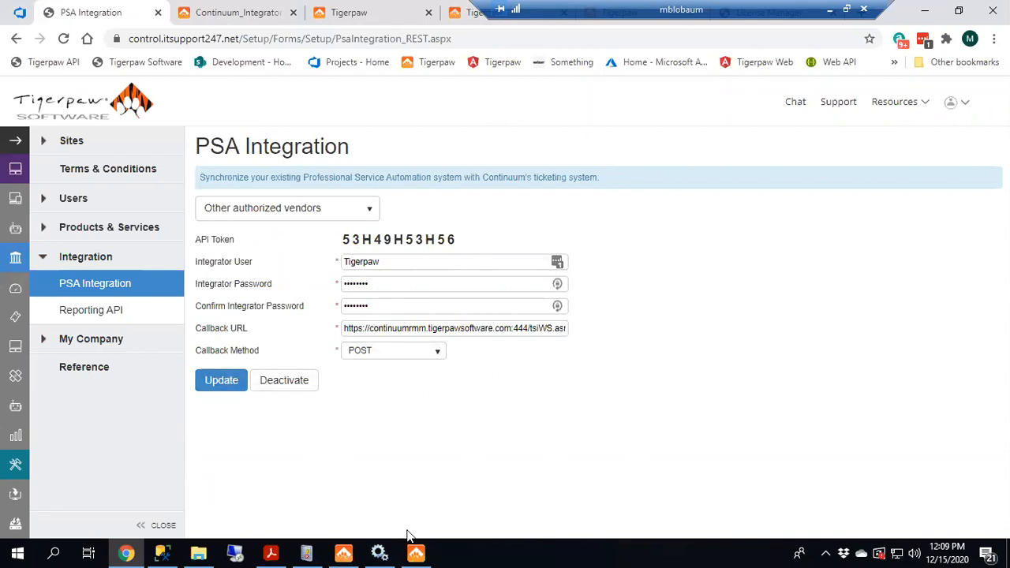
Return to the Tigerpaw Continuum Integration Configurator and test the ticketing integration API connection
{"action": "left_click", "coordinate": [414, 552]}
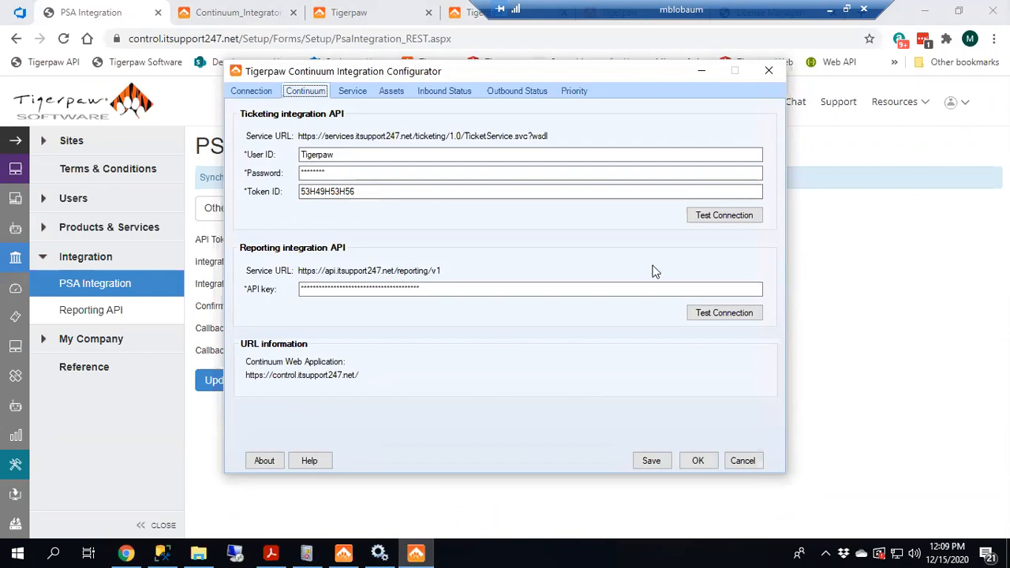
{"action": "left_click", "coordinate": [750, 219]}
{"action": "left_click", "coordinate": [602, 331]}
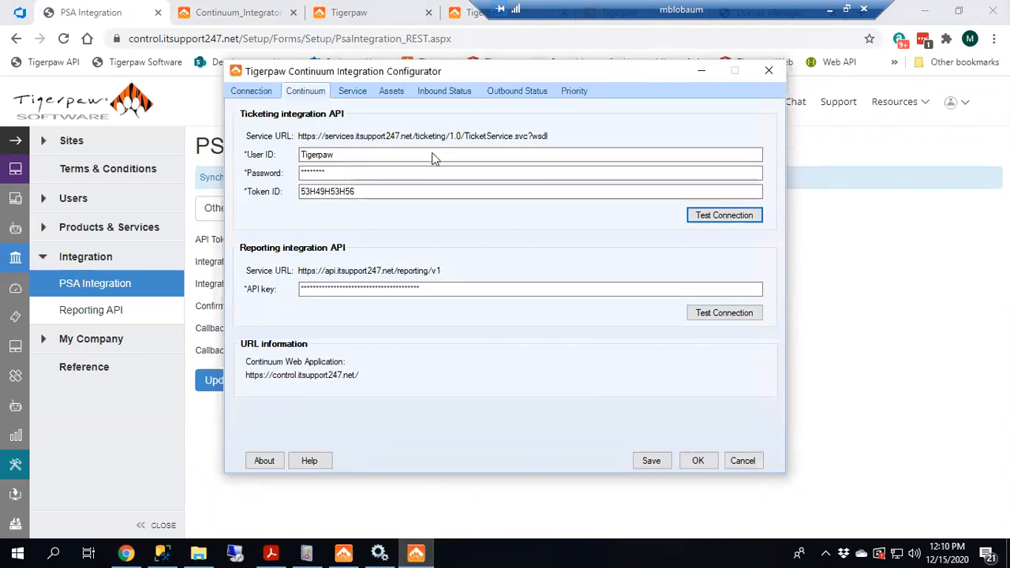
Examine the PSA Integration page's full callback URL and the list of available PSA vendors in the portal
{"action": "left_click_drag", "start_coordinate": [627, 75], "coordinate": [665, 136]}
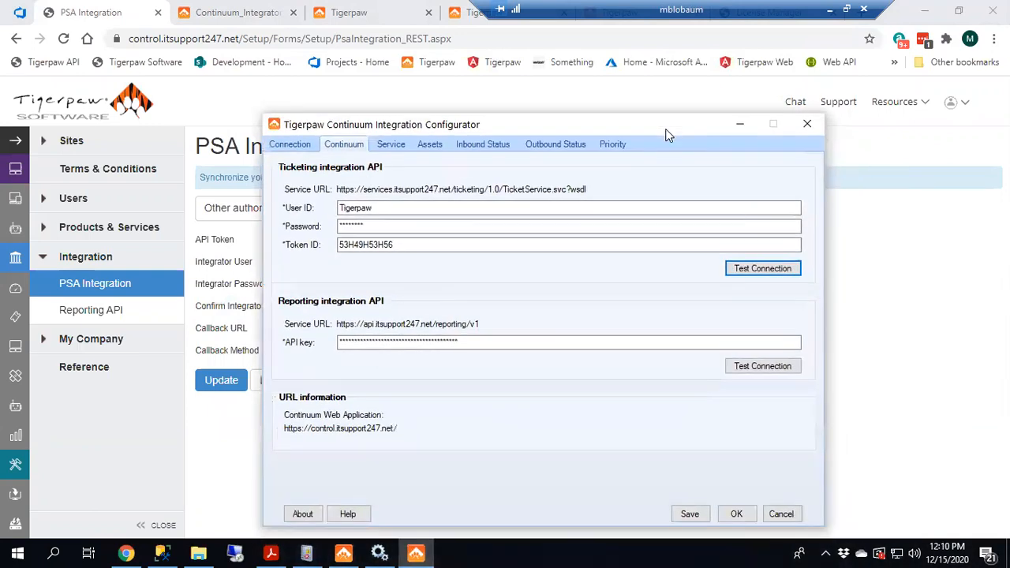
{"action": "left_click", "coordinate": [65, 286]}
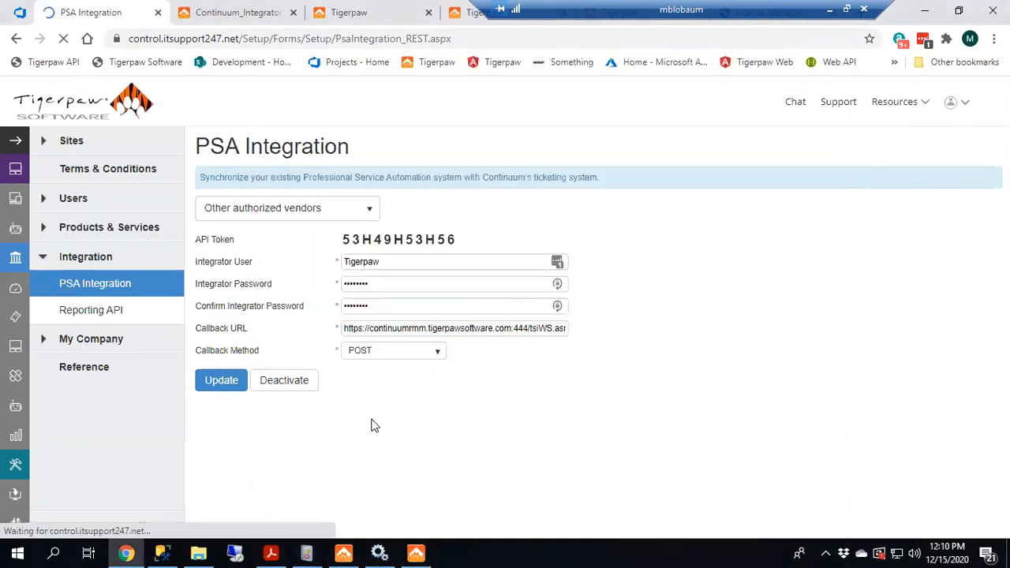
{"action": "left_click_drag", "start_coordinate": [526, 333], "coordinate": [646, 342]}
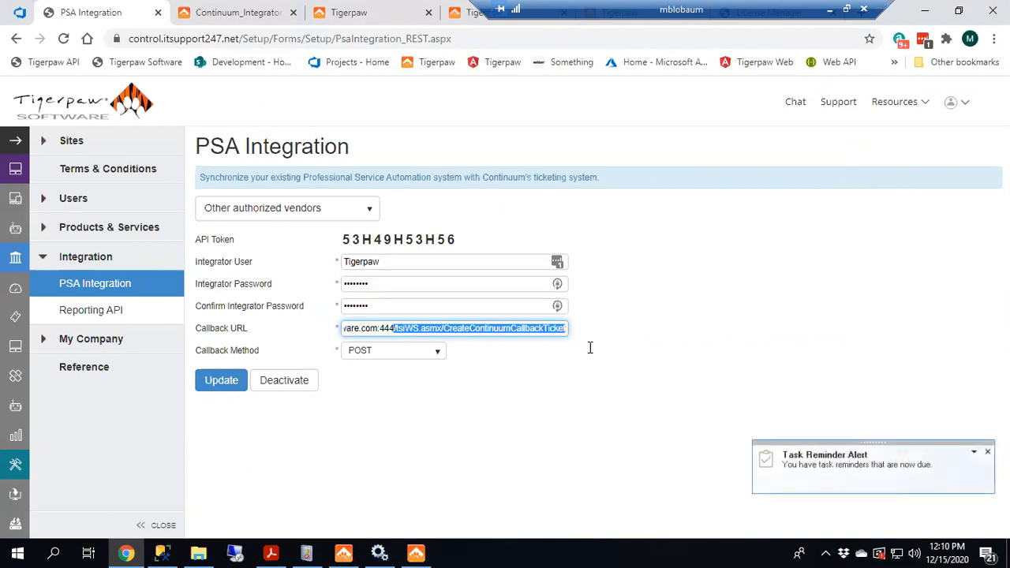
{"action": "left_click", "coordinate": [365, 210]}
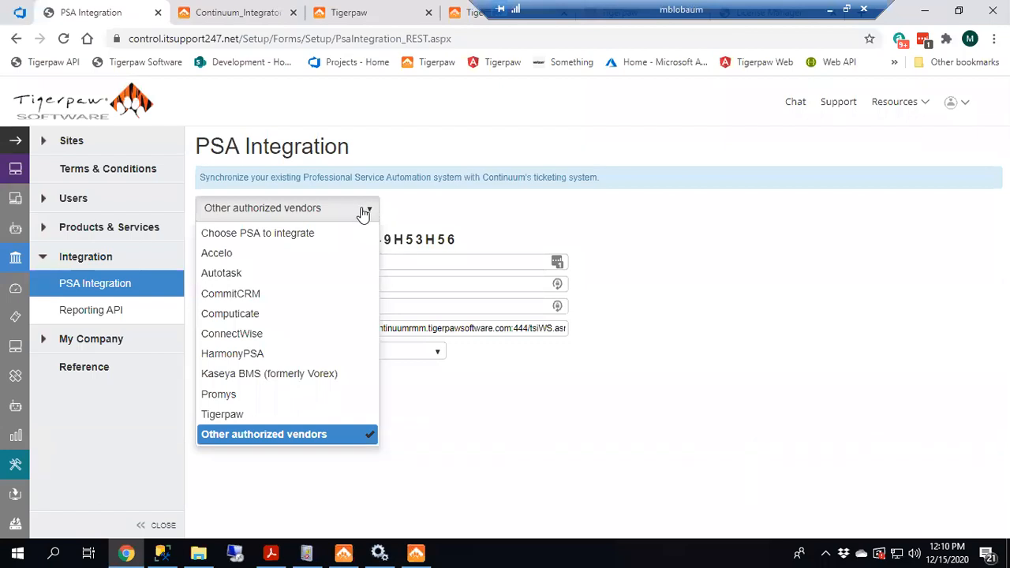
{"action": "left_click", "coordinate": [589, 212]}
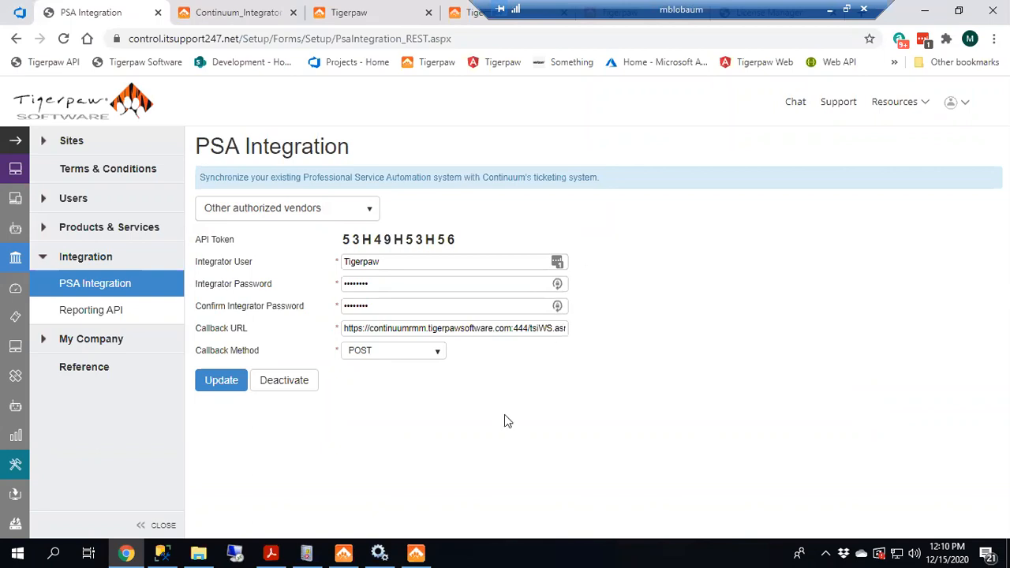
Reposition the Continuum Integration Configurator window and open the portal's Reporting API page to view the key details
{"action": "left_click", "coordinate": [415, 552]}
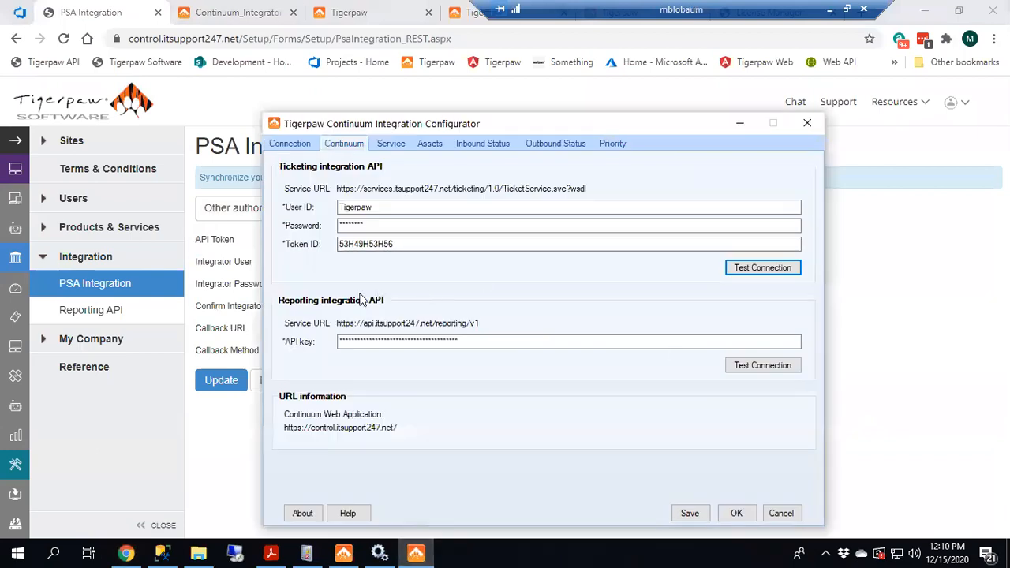
{"action": "left_click_drag", "start_coordinate": [521, 123], "coordinate": [475, 37]}
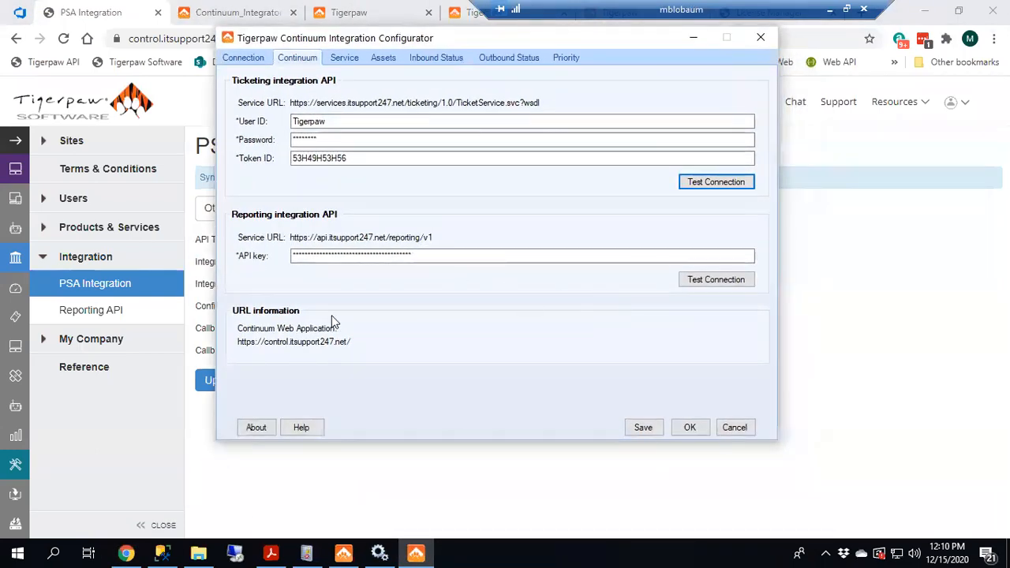
{"action": "left_click", "coordinate": [126, 310]}
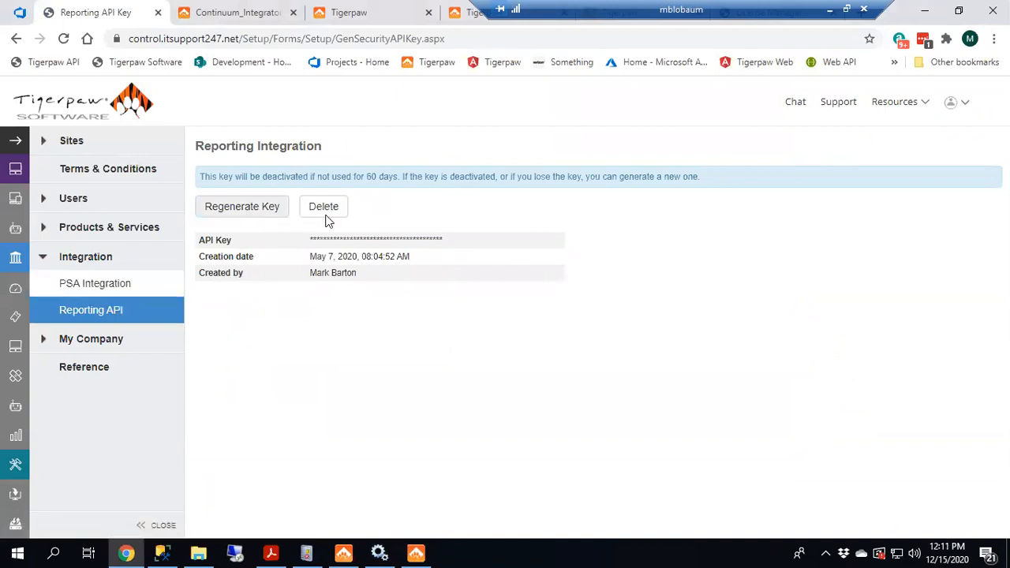
Switch back to the configurator and test the reporting integration API connection
{"action": "left_click", "coordinate": [416, 552]}
{"action": "left_click", "coordinate": [741, 280]}
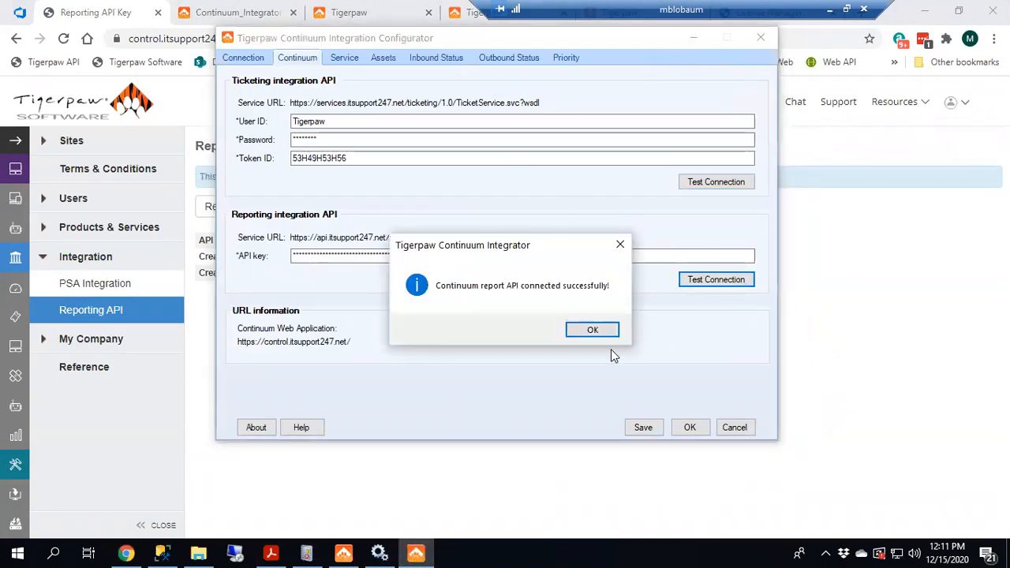
{"action": "left_click", "coordinate": [601, 333]}
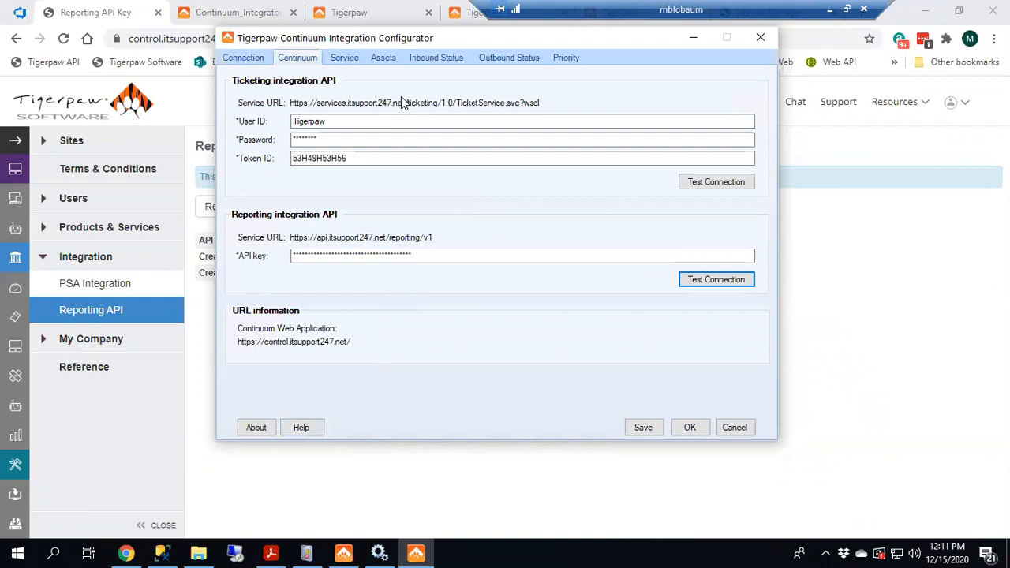
Review the Service settings' inbound comment options for the NOC, help desk and MSP techs, and the Continuum NOC rep choices
{"action": "left_click", "coordinate": [348, 59]}
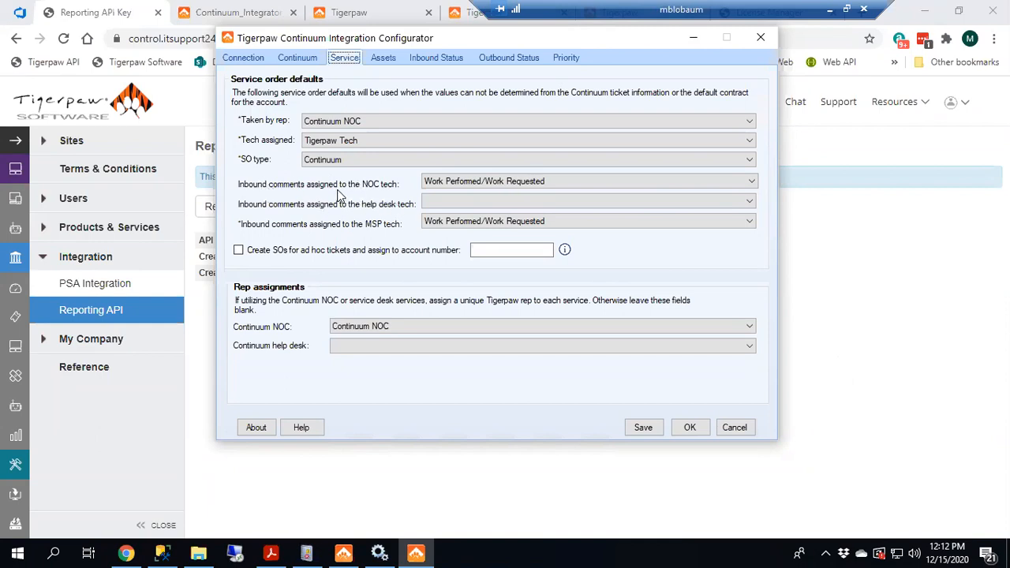
{"action": "left_click", "coordinate": [756, 183]}
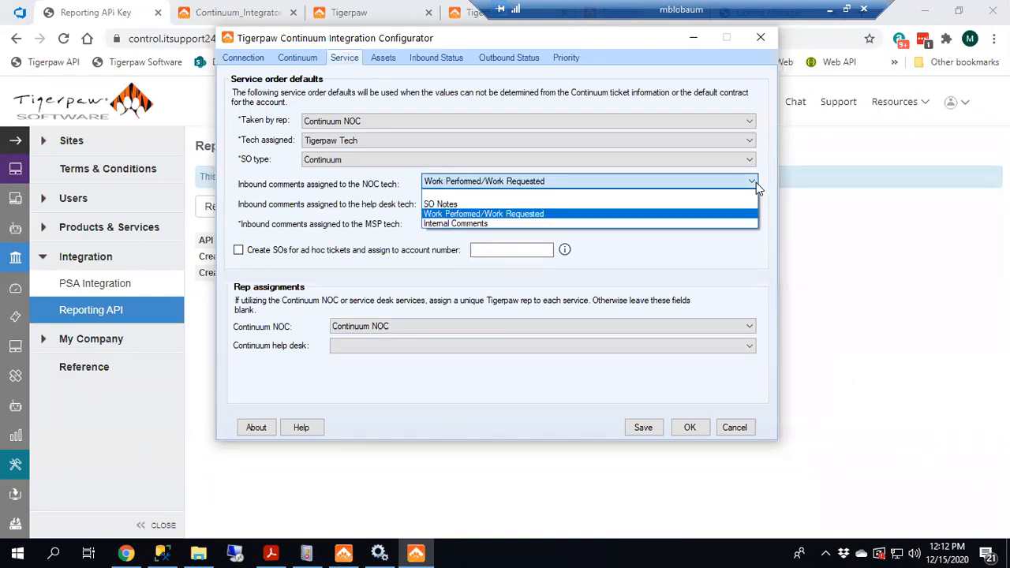
{"action": "left_click", "coordinate": [756, 182]}
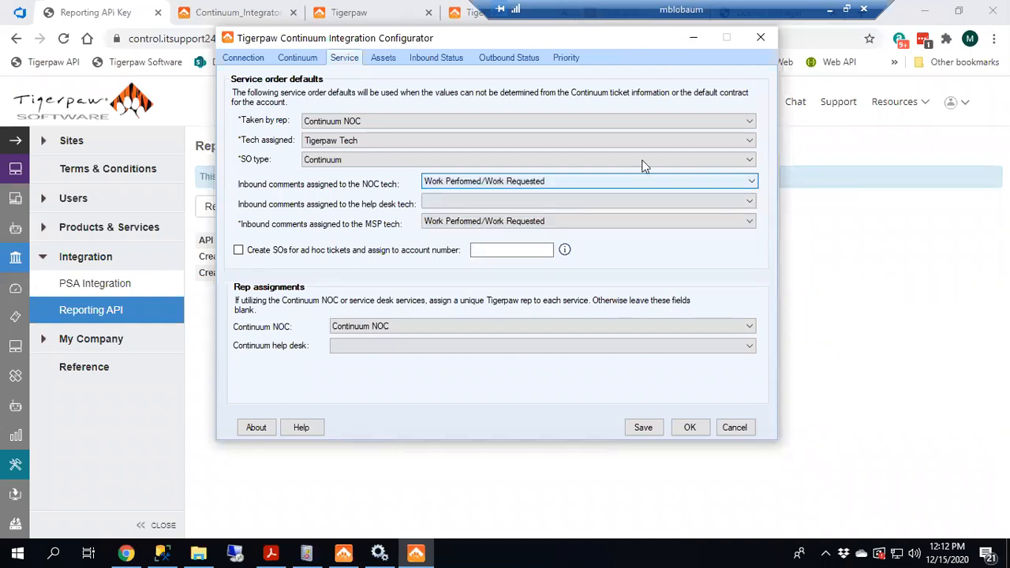
{"action": "left_click", "coordinate": [753, 203]}
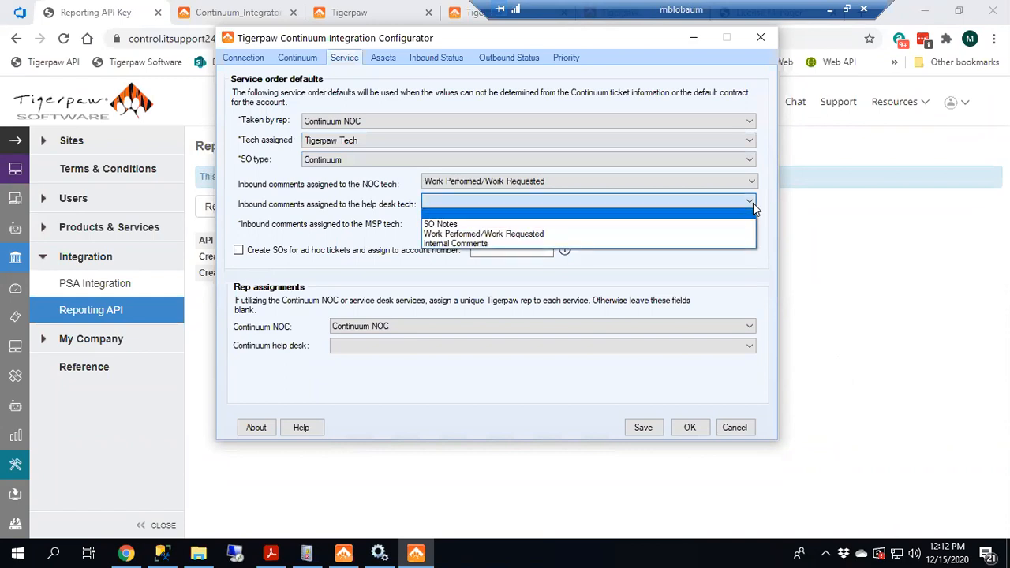
{"action": "left_click", "coordinate": [754, 201]}
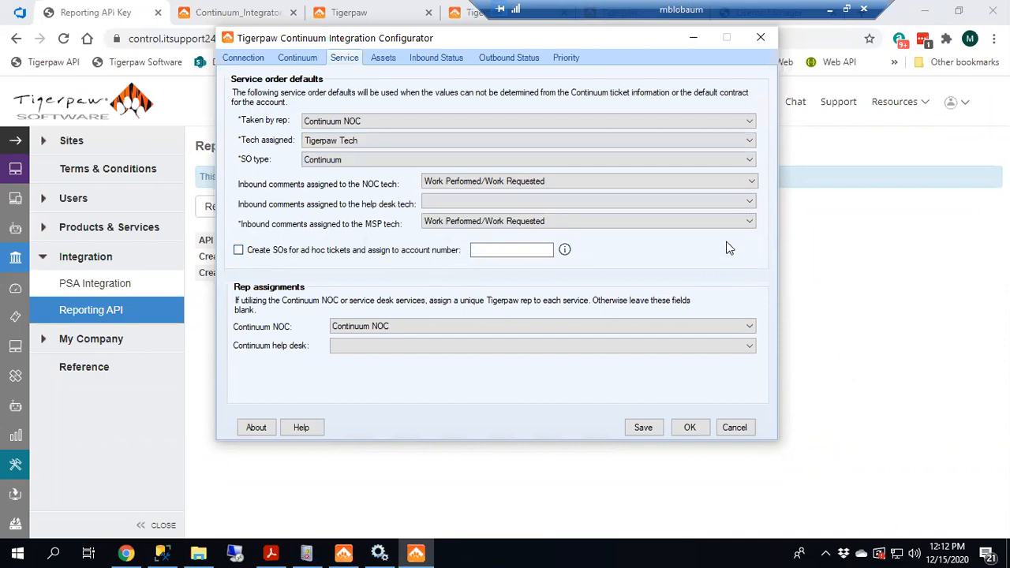
{"action": "left_click", "coordinate": [749, 224]}
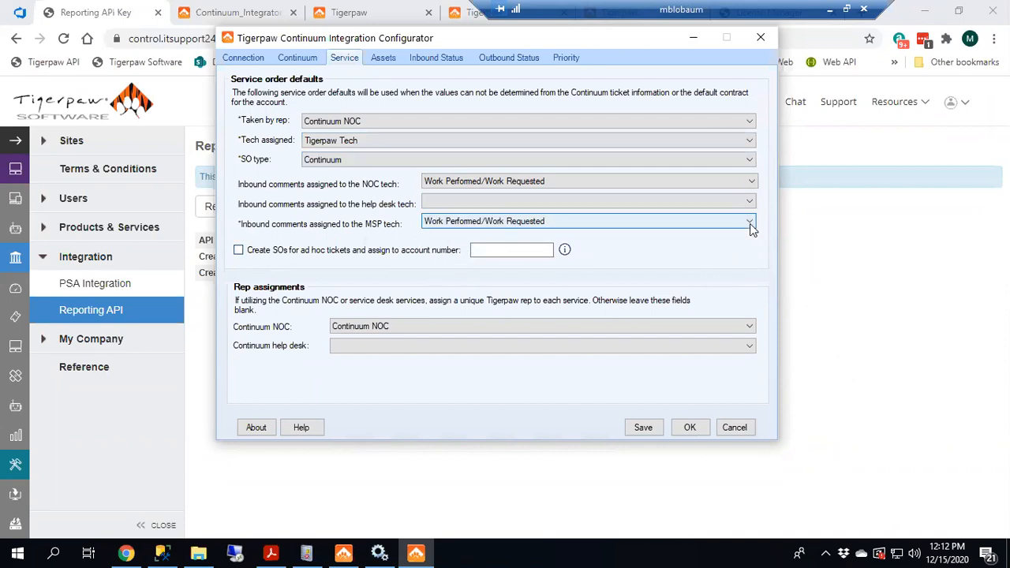
{"action": "left_click", "coordinate": [739, 262]}
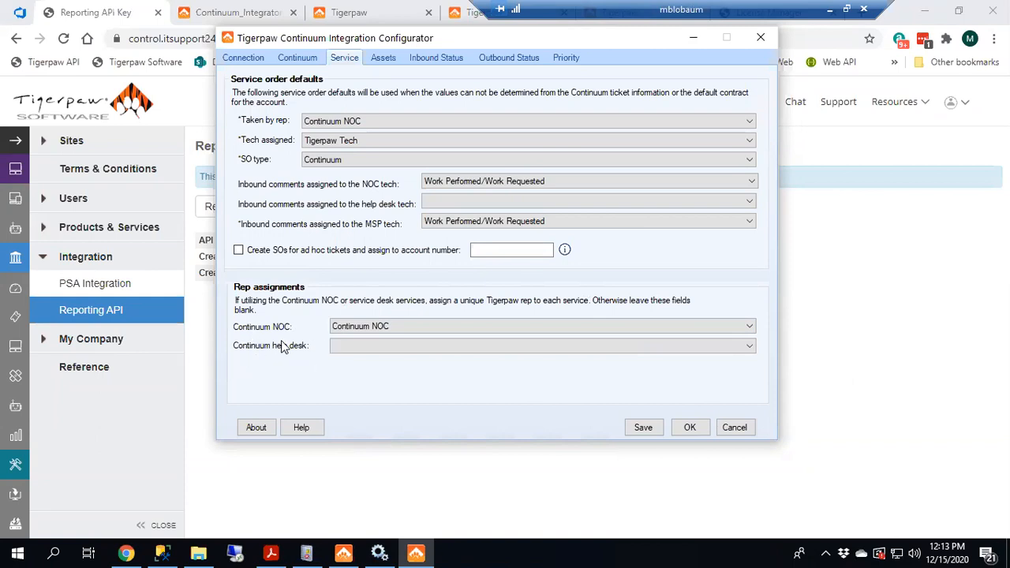
{"action": "left_click", "coordinate": [749, 326]}
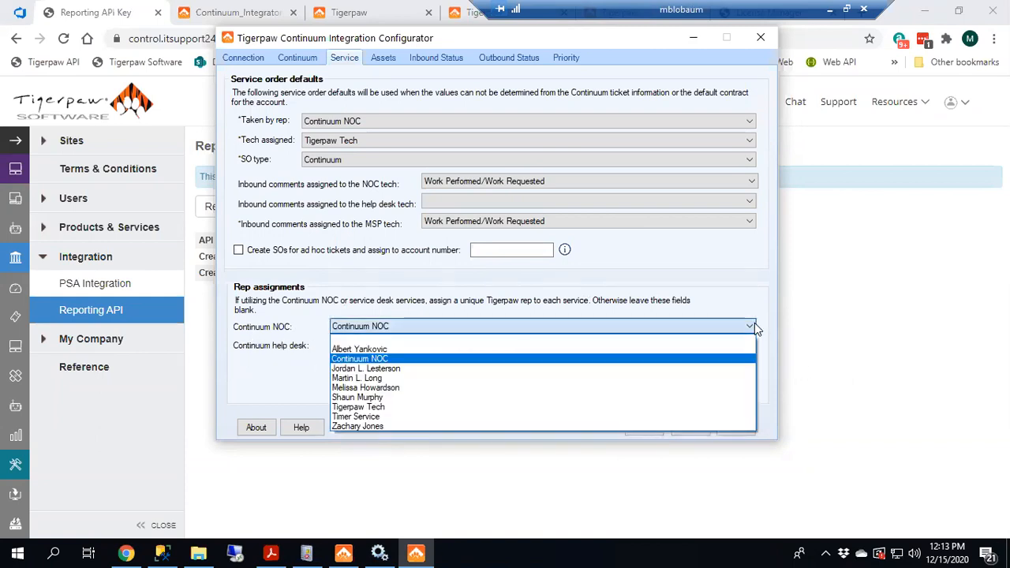
{"action": "left_click", "coordinate": [755, 326]}
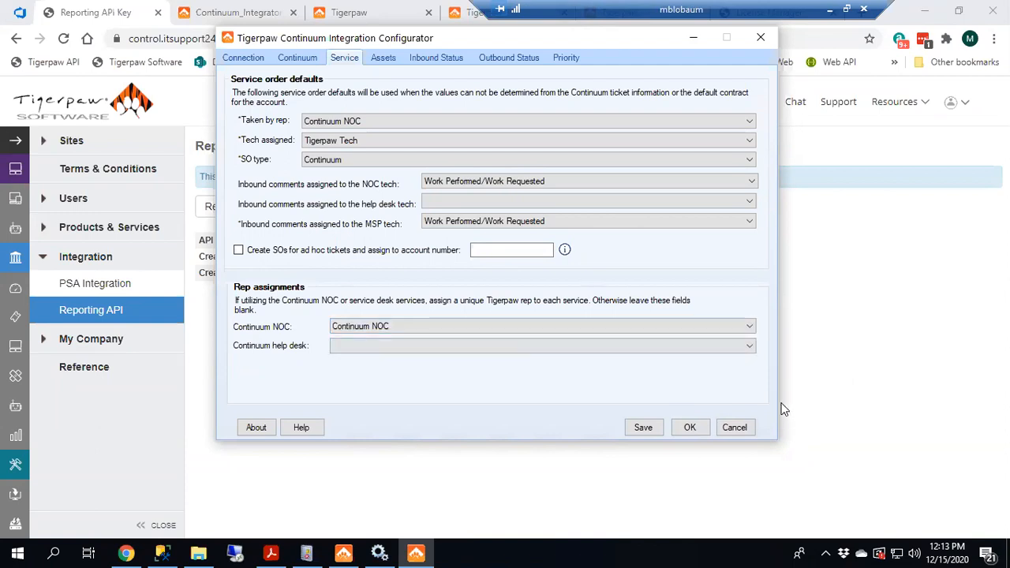
Open the asset mapping settings and review the Tigerpaw asset types available for Standalone Workstation
{"action": "left_click", "coordinate": [385, 61]}
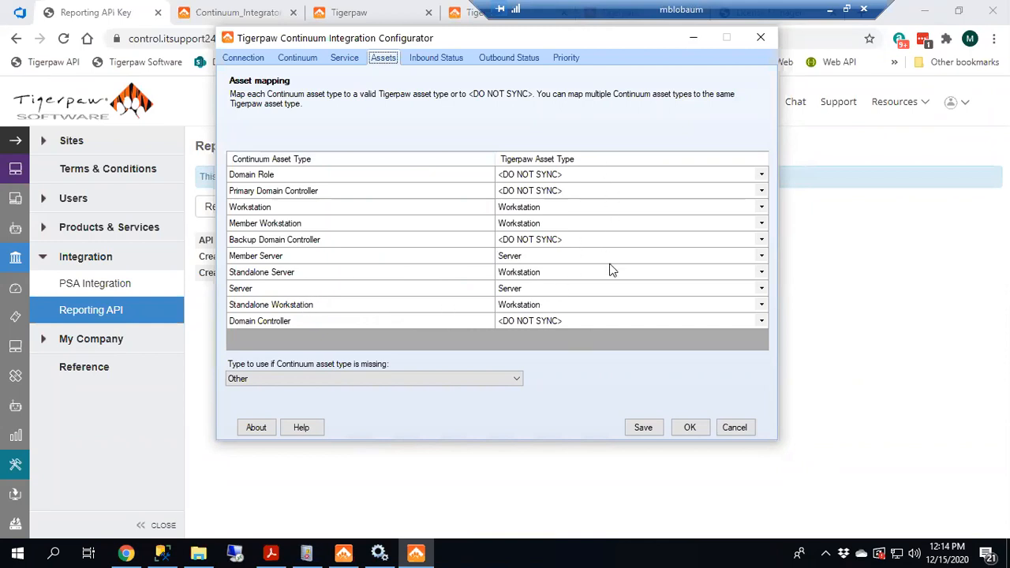
{"action": "left_click", "coordinate": [763, 305]}
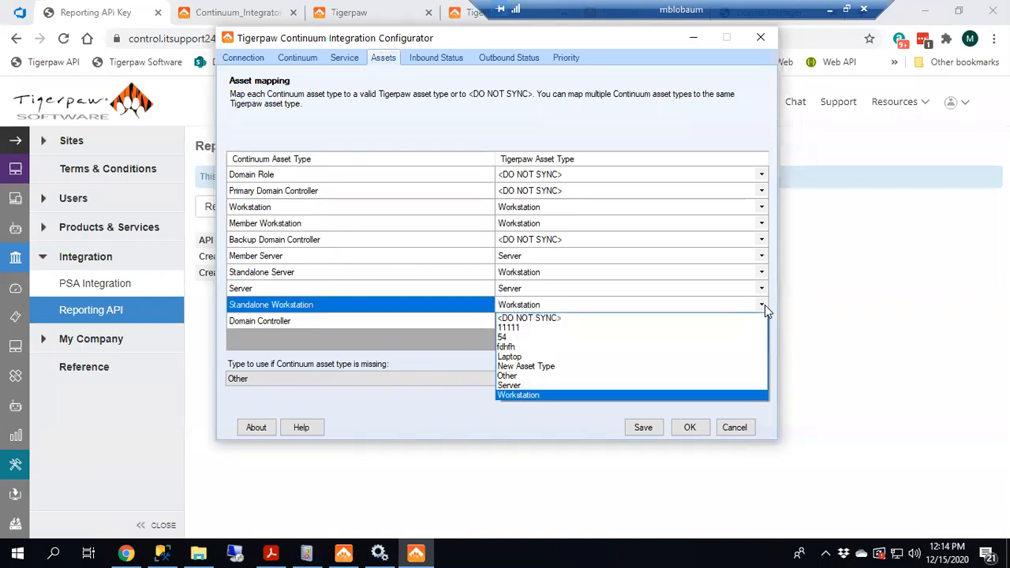
{"action": "left_click", "coordinate": [765, 304]}
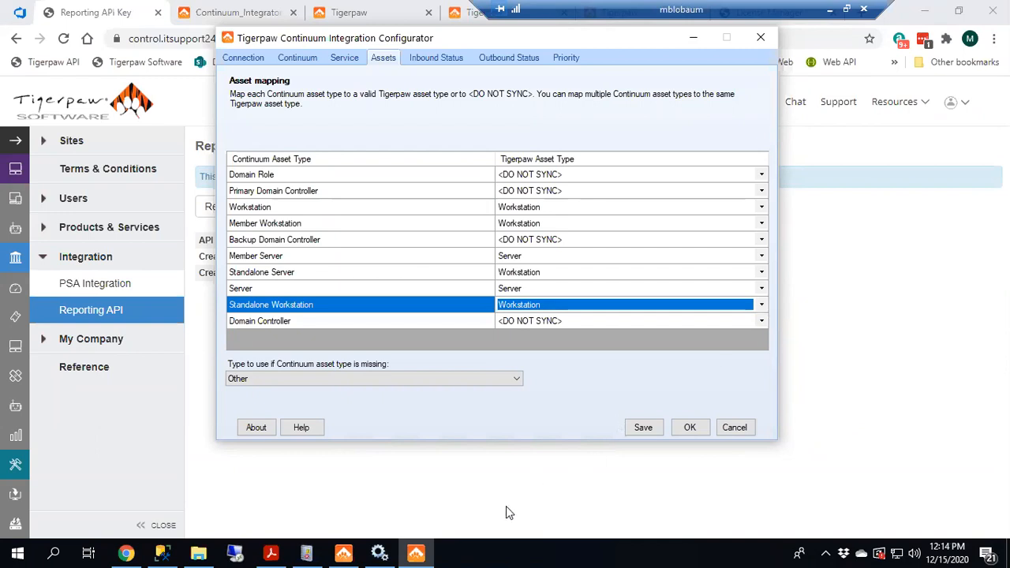
Switch to Tigerpaw and locate the Master Tables command among the editing commands
{"action": "left_click", "coordinate": [343, 552]}
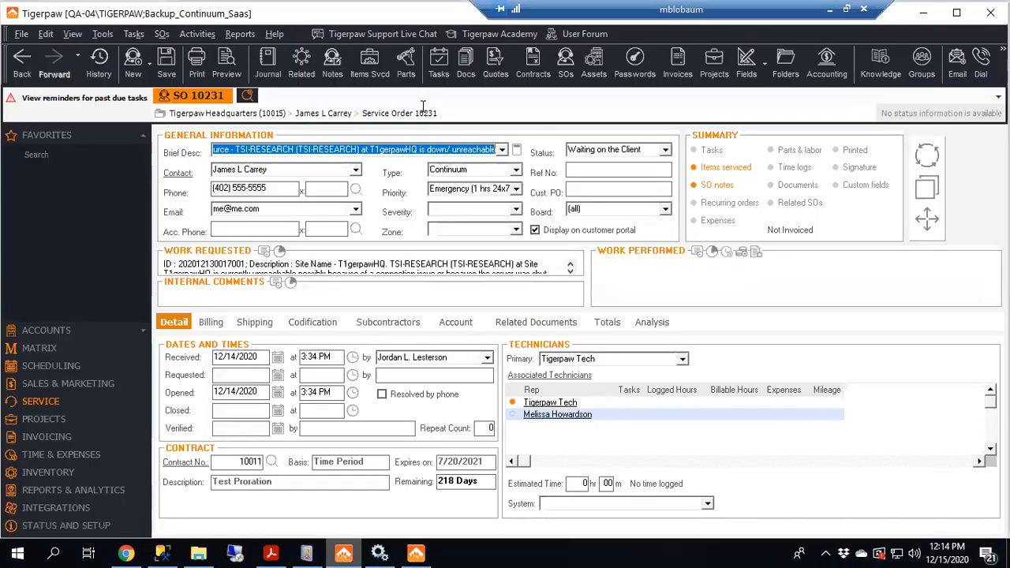
{"action": "left_click", "coordinate": [50, 33]}
{"action": "mouse_move", "coordinate": [63, 34]}
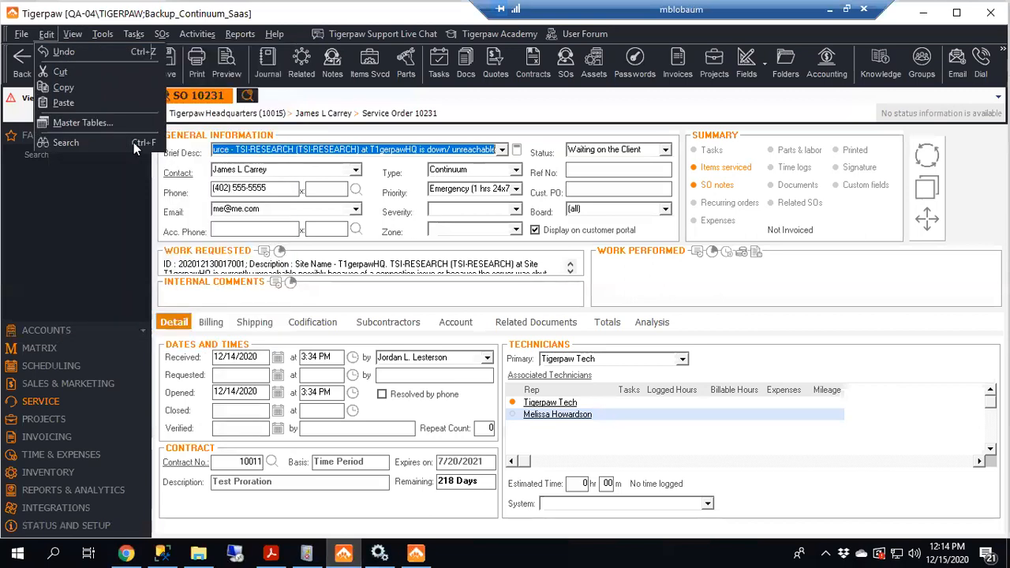
Return to the configurator and review the asset types offered for Standalone Workstation and for missing Continuum asset types
{"action": "left_click", "coordinate": [422, 552]}
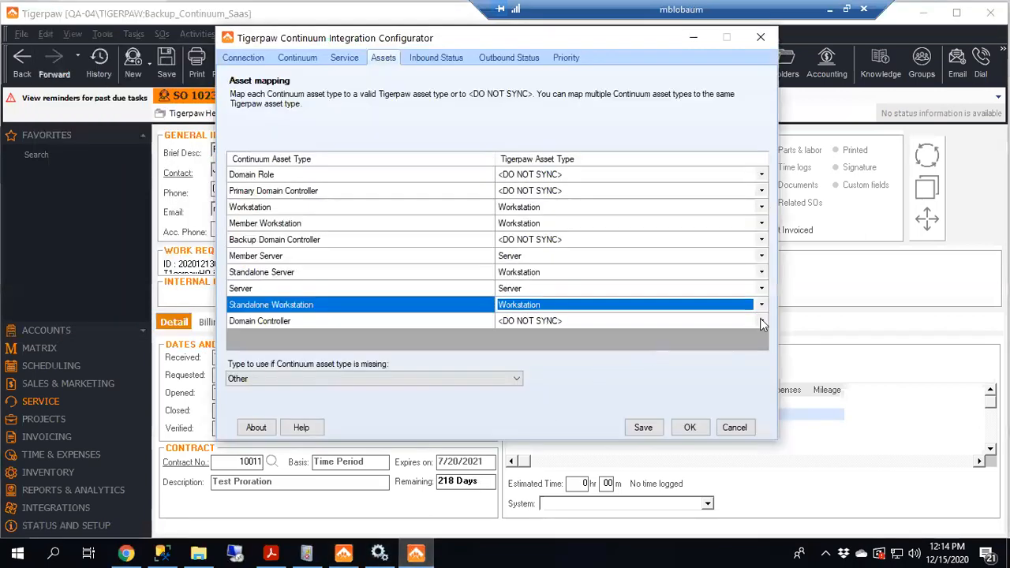
{"action": "left_click", "coordinate": [764, 305]}
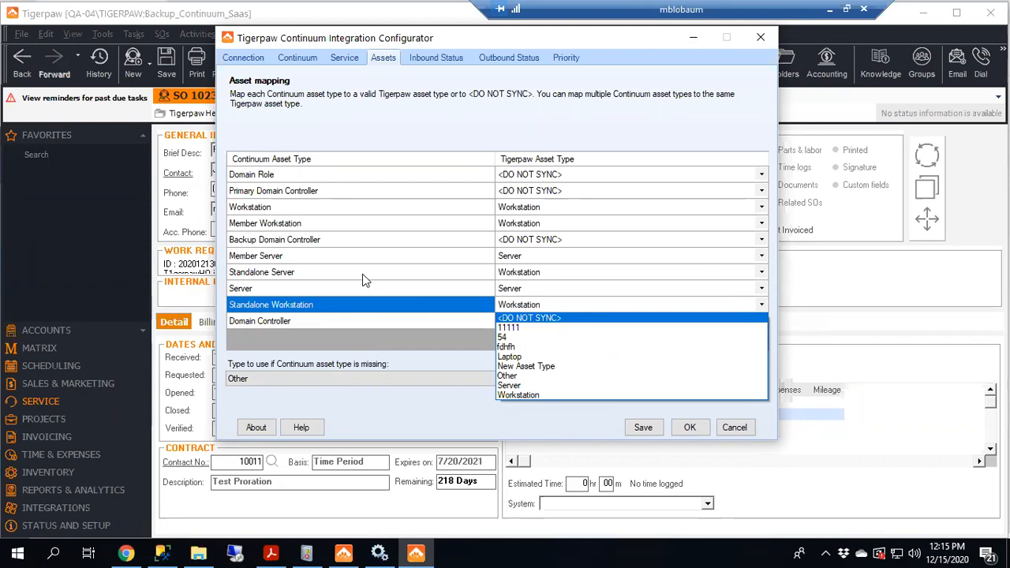
{"action": "left_click", "coordinate": [424, 341]}
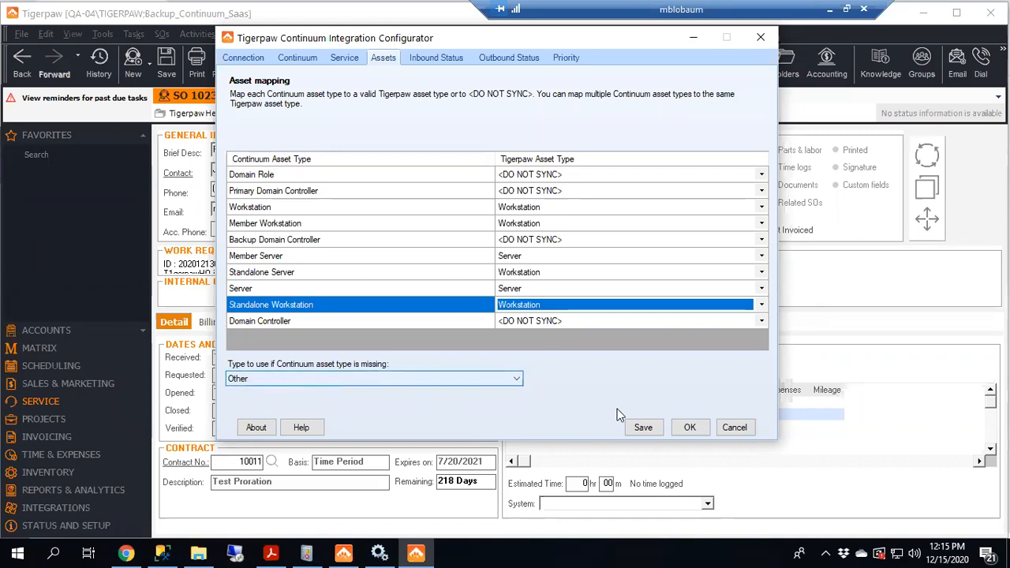
{"action": "left_click", "coordinate": [516, 382]}
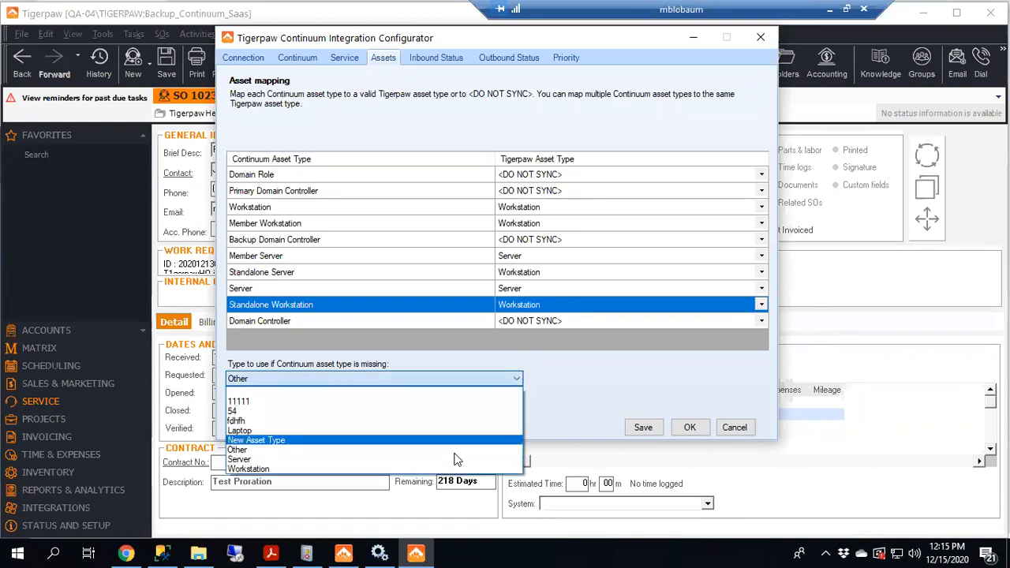
{"action": "left_click", "coordinate": [436, 377]}
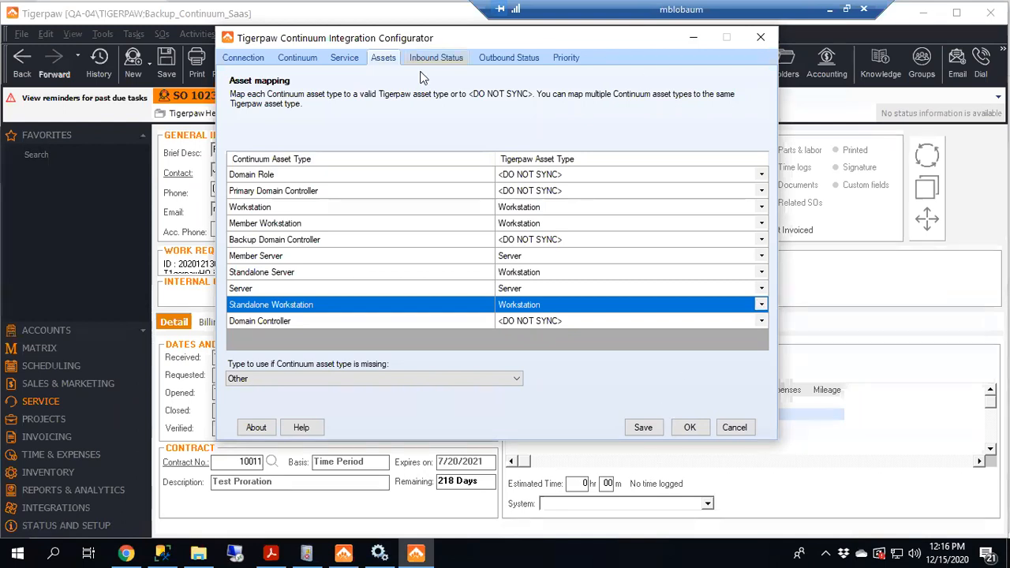
Check the mappings of the three workstation asset types and map Standalone Server to the Tigerpaw asset type Server
{"action": "left_click", "coordinate": [295, 205]}
{"action": "left_click", "coordinate": [295, 226]}
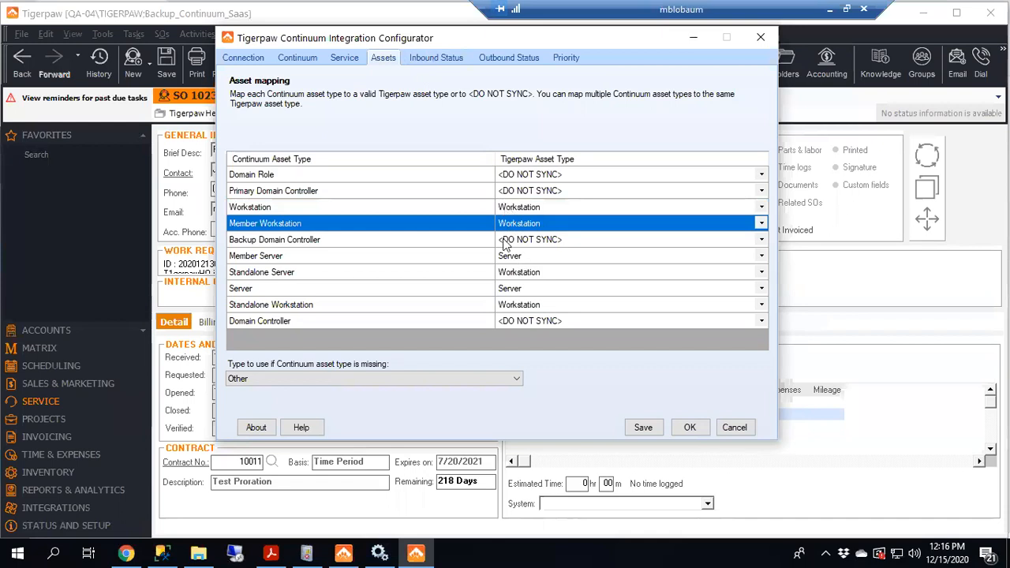
{"action": "left_click", "coordinate": [291, 204]}
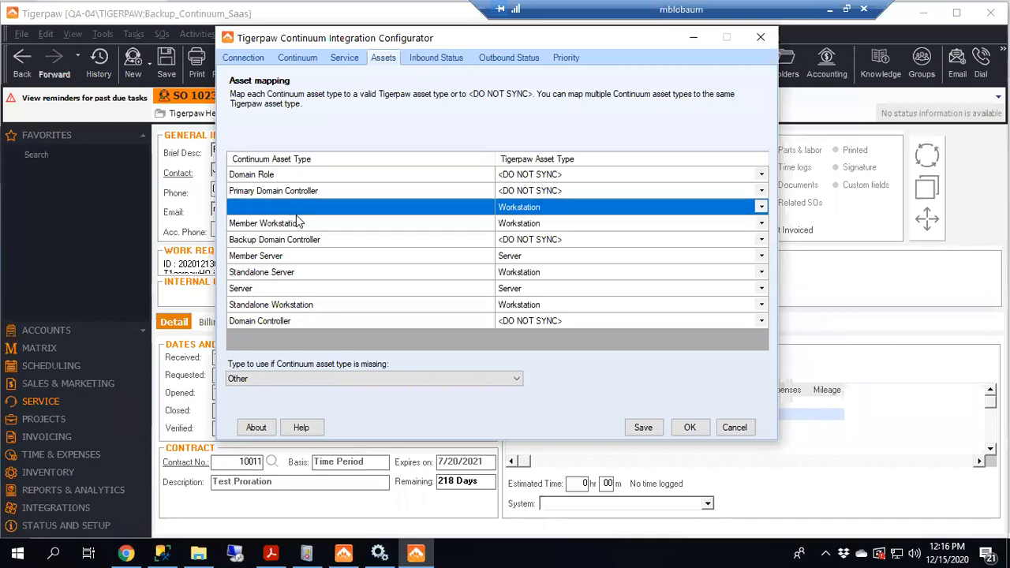
{"action": "left_click", "coordinate": [306, 305]}
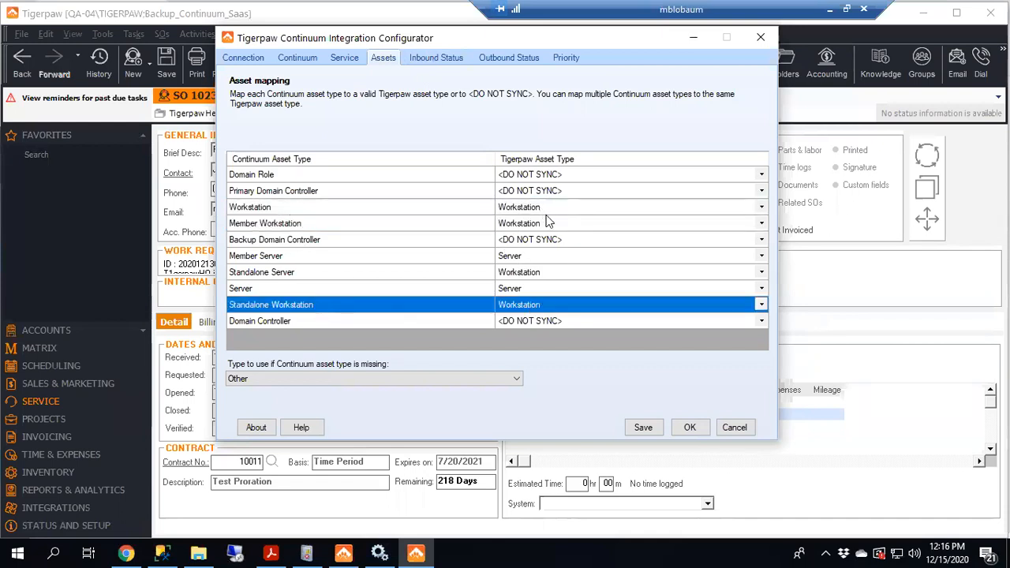
{"action": "left_click", "coordinate": [544, 212]}
{"action": "left_click", "coordinate": [546, 222]}
{"action": "left_click", "coordinate": [542, 306]}
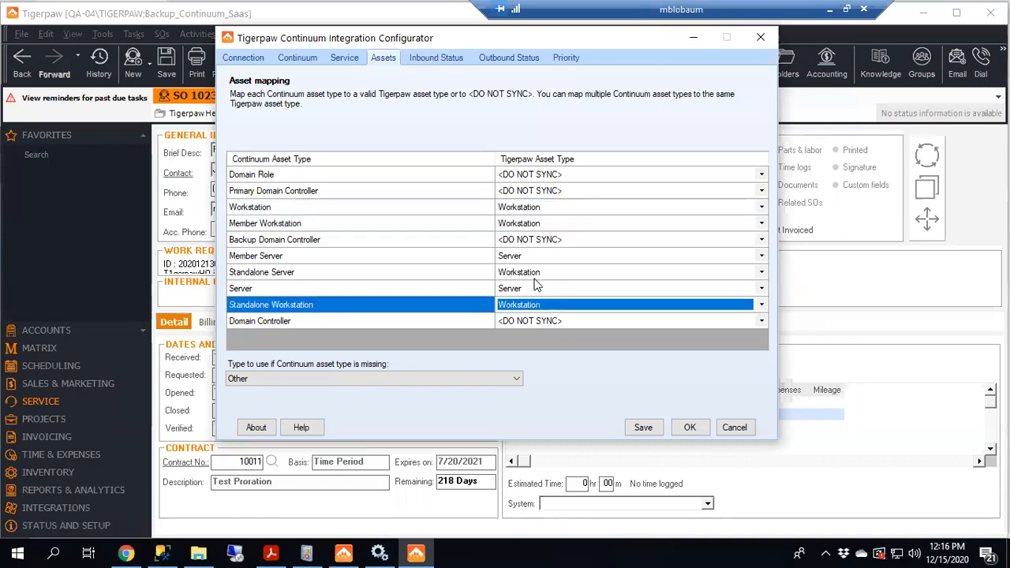
{"action": "left_click", "coordinate": [762, 276]}
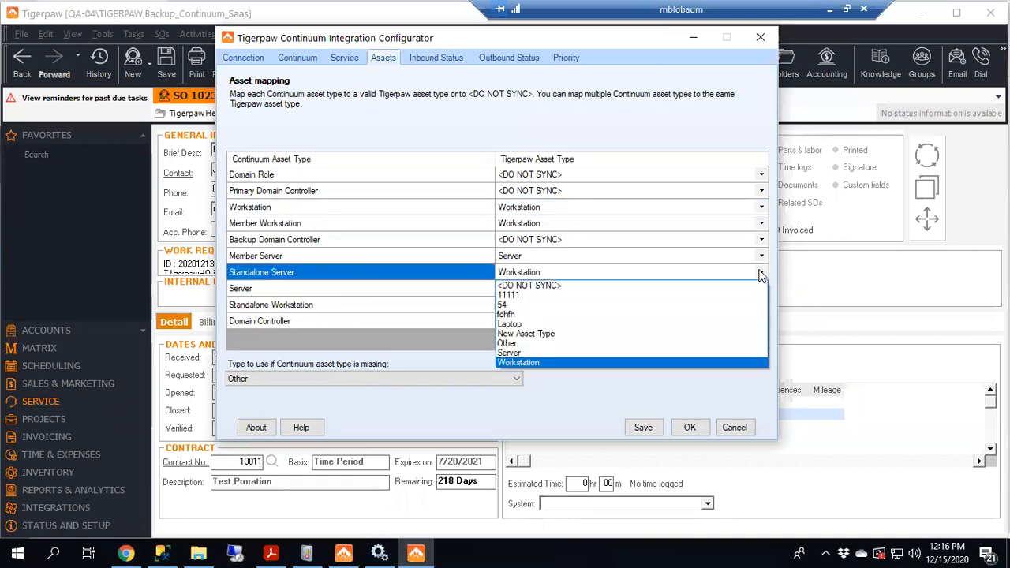
{"action": "left_click", "coordinate": [511, 353]}
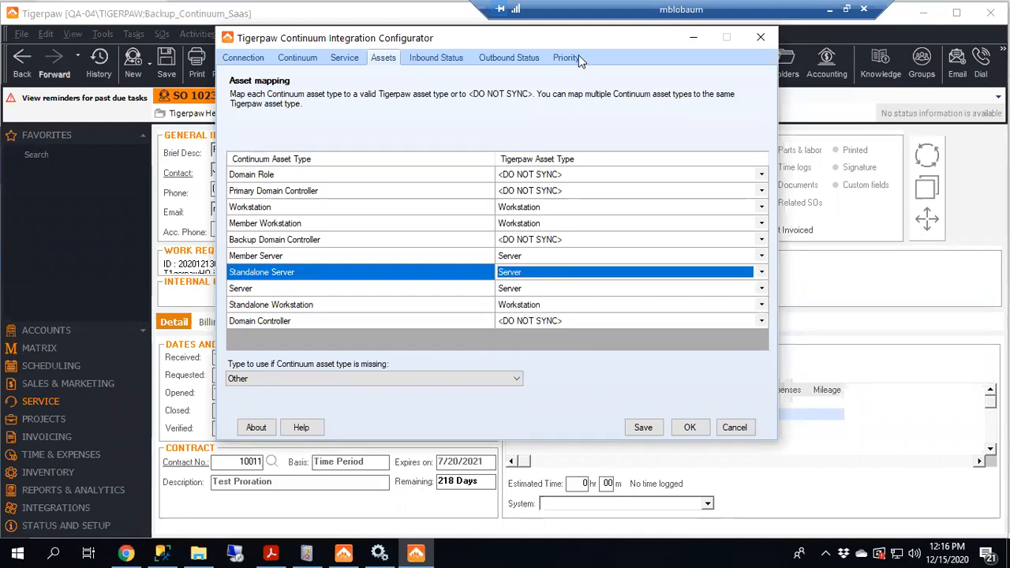
Review the full list of inbound status mappings from Continuum tickets to Tigerpaw service orders
{"action": "left_click", "coordinate": [435, 58]}
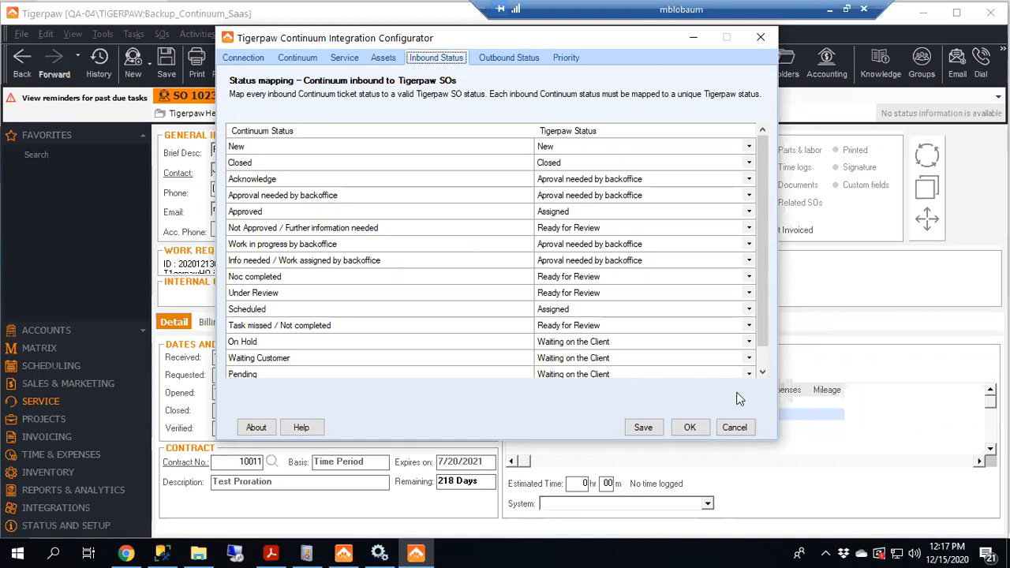
{"action": "left_click_drag", "start_coordinate": [766, 338], "coordinate": [781, 283]}
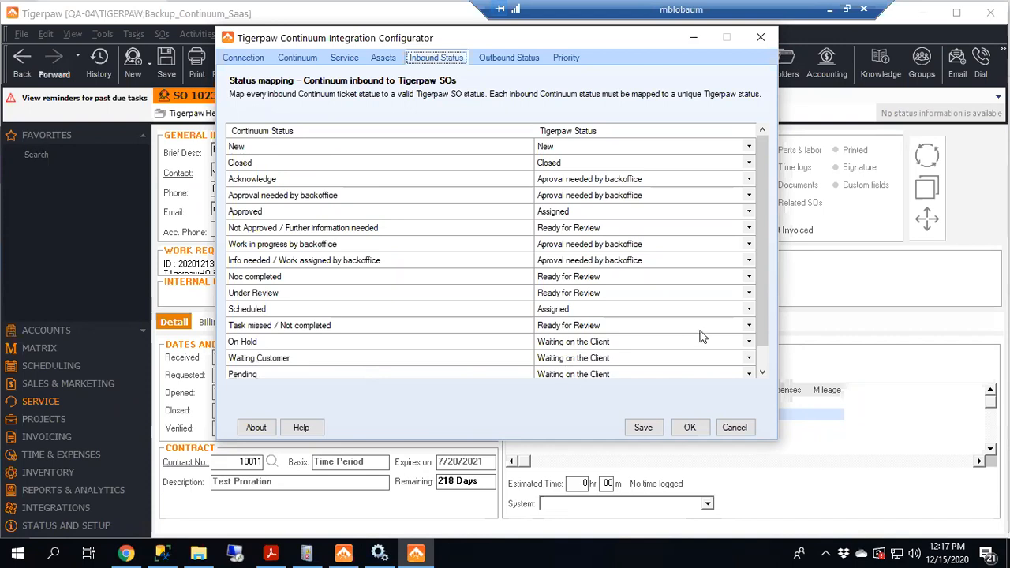
{"action": "left_click", "coordinate": [761, 354]}
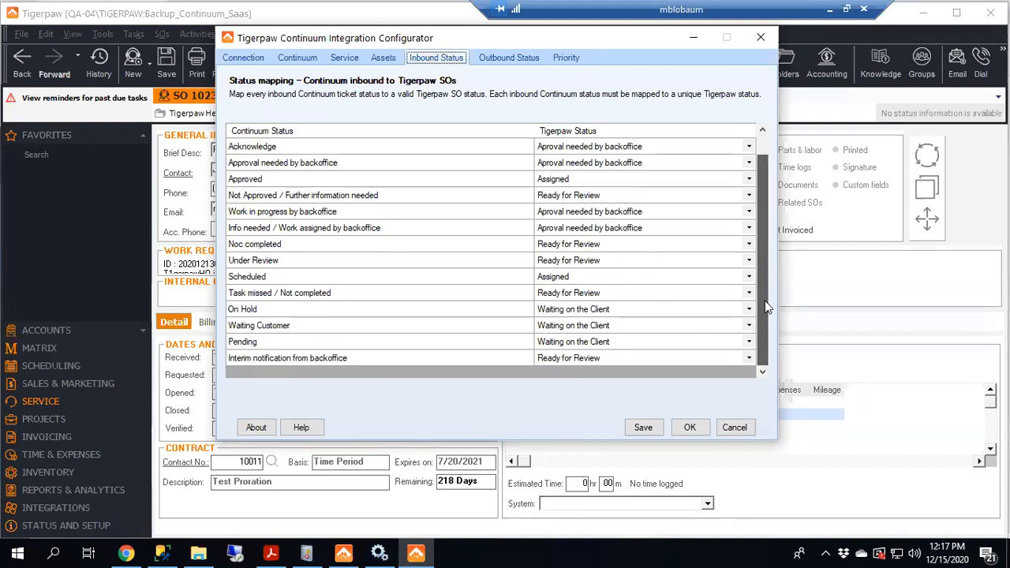
{"action": "scroll", "coordinate": [765, 300], "scroll_direction": "up", "scroll_amount": 1}
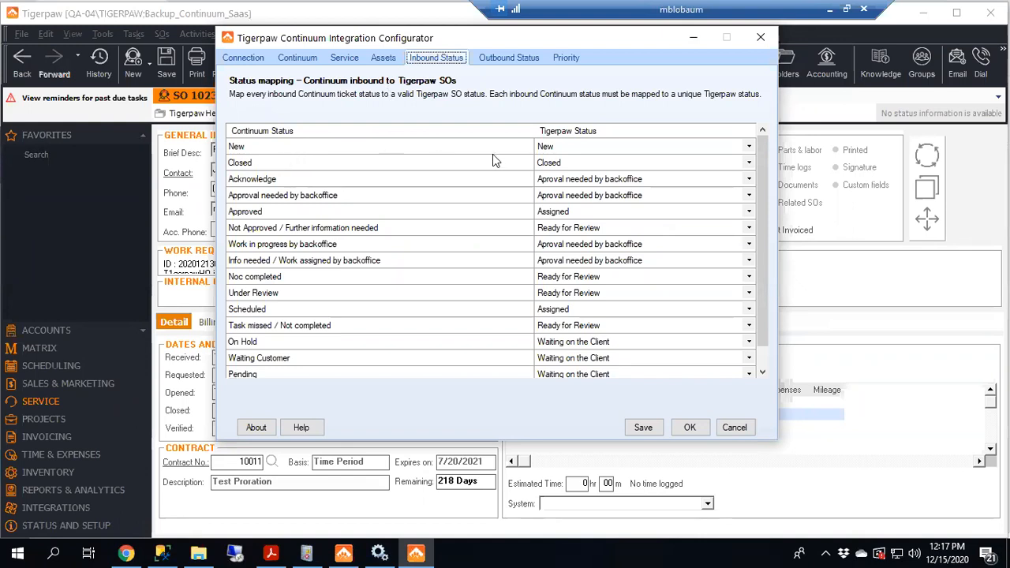
Try mapping the inbound Noc completed status to the Tigerpaw status Void
{"action": "left_click", "coordinate": [749, 278]}
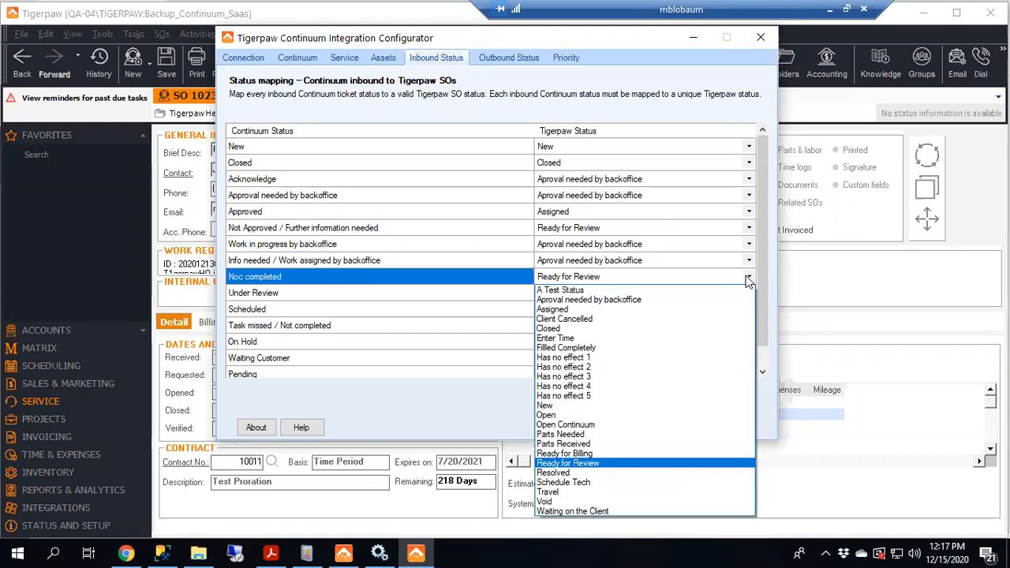
{"action": "left_click", "coordinate": [748, 280]}
{"action": "left_click", "coordinate": [749, 280]}
{"action": "left_click", "coordinate": [683, 501]}
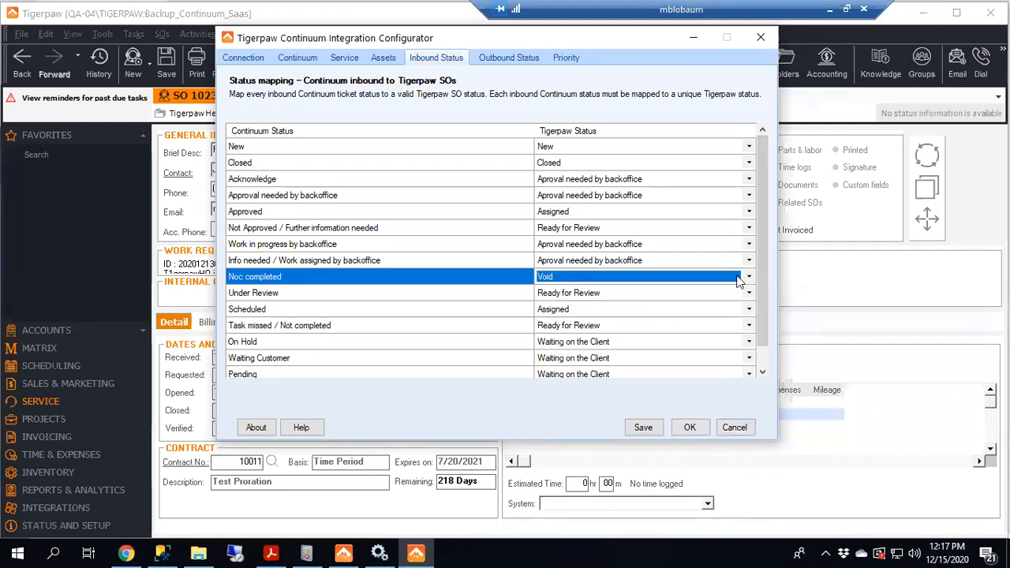
Map the inbound Noc completed status to the Tigerpaw status Closed
{"action": "left_click", "coordinate": [742, 278]}
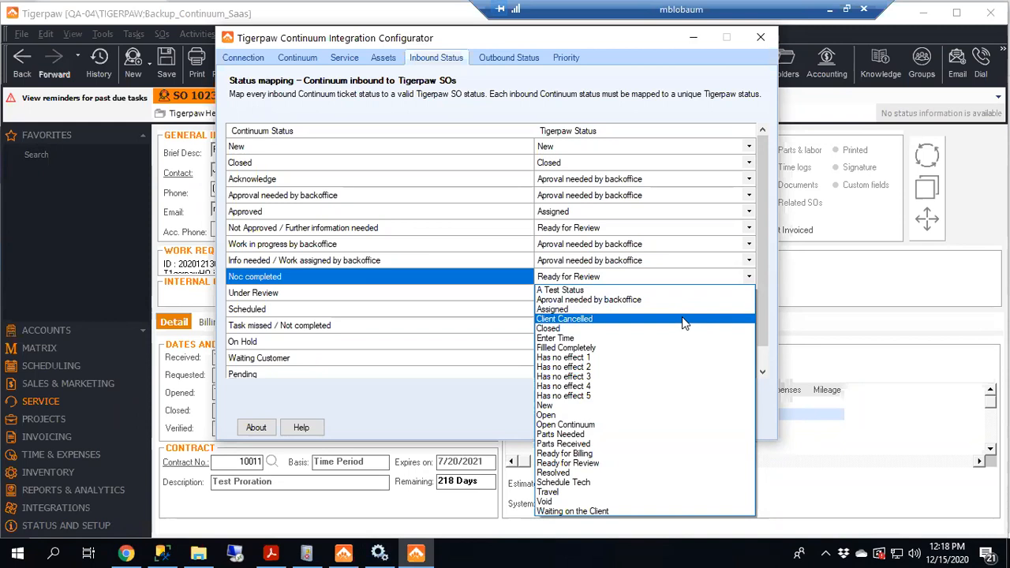
{"action": "left_click", "coordinate": [747, 273]}
{"action": "left_click", "coordinate": [748, 273]}
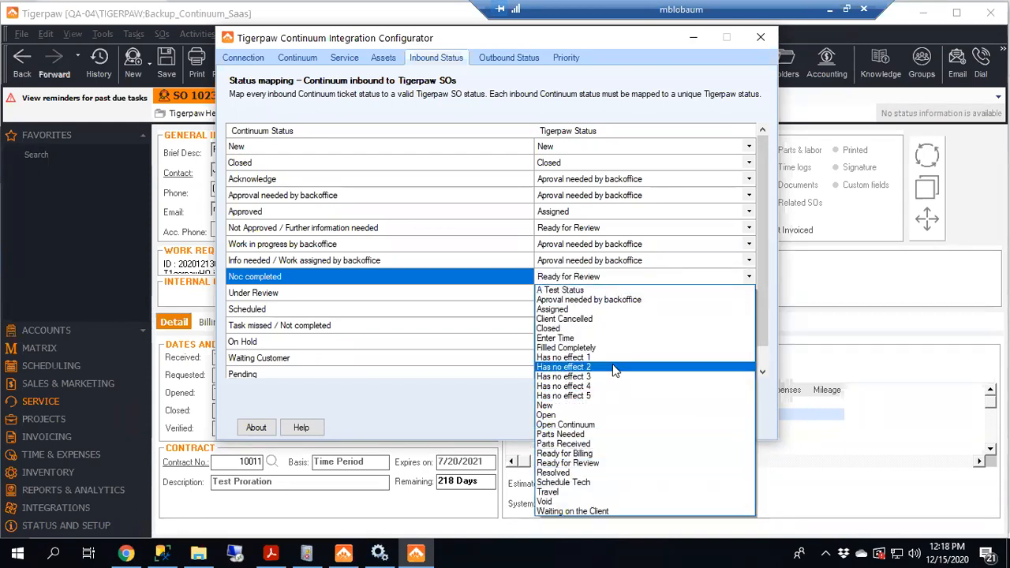
{"action": "left_click", "coordinate": [584, 330]}
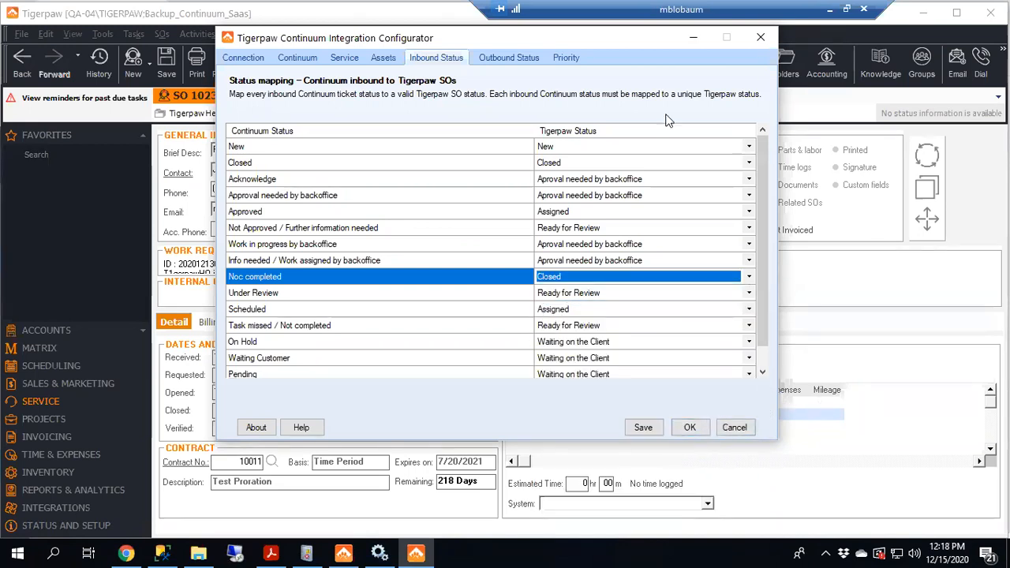
Review the outbound Tigerpaw status mappings with their closing flags, and the Continuum ticket priority mapping
{"action": "left_click", "coordinate": [531, 60]}
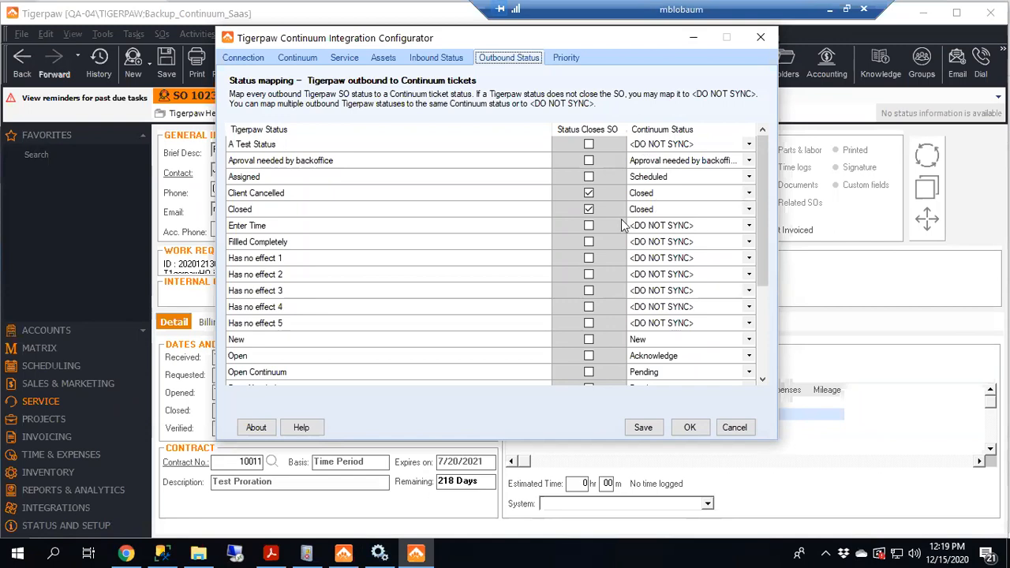
{"action": "left_click_drag", "start_coordinate": [755, 223], "coordinate": [762, 279]}
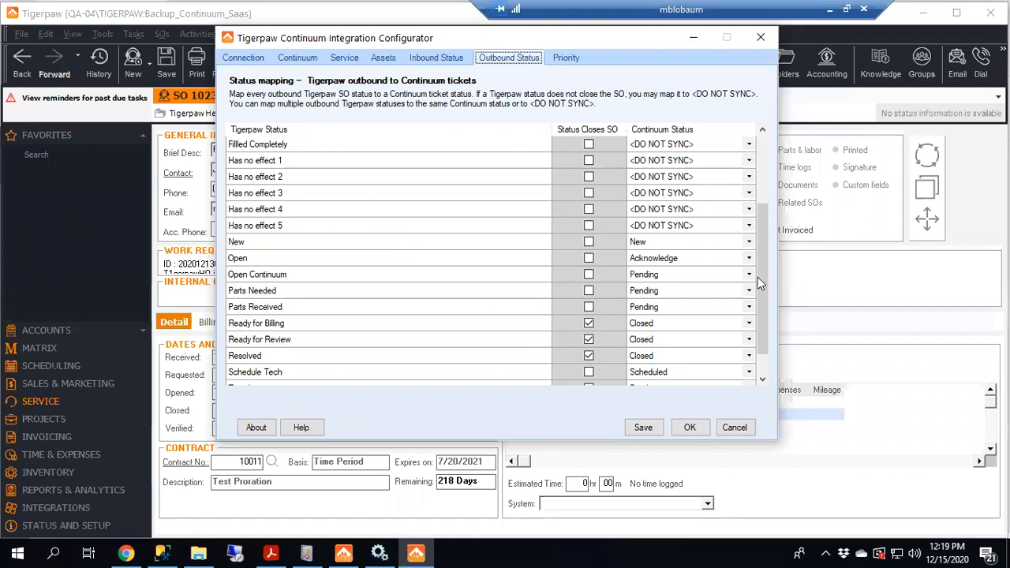
{"action": "left_click_drag", "start_coordinate": [768, 301], "coordinate": [732, 176]}
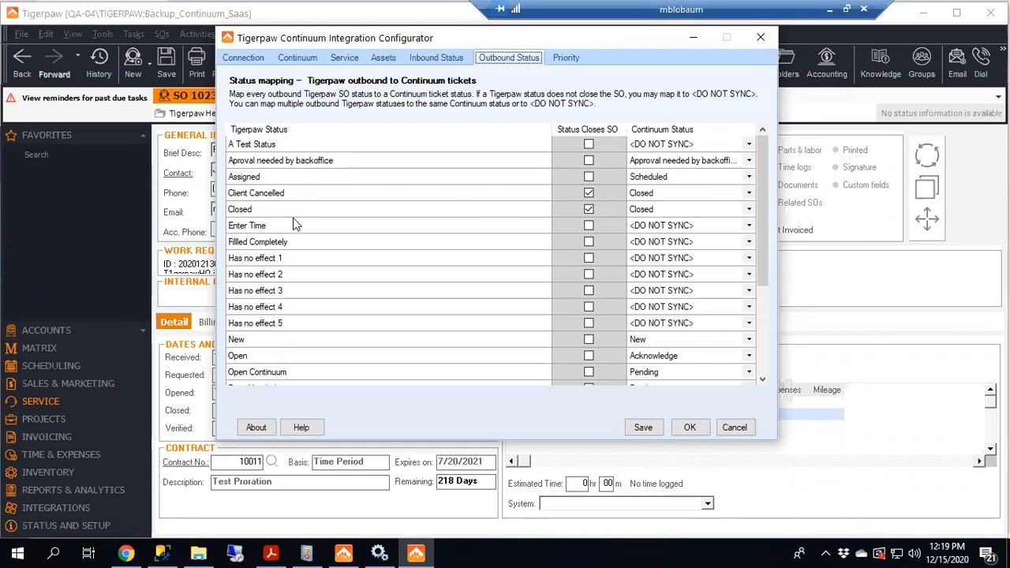
{"action": "scroll", "coordinate": [479, 234], "scroll_direction": "down", "scroll_amount": 3}
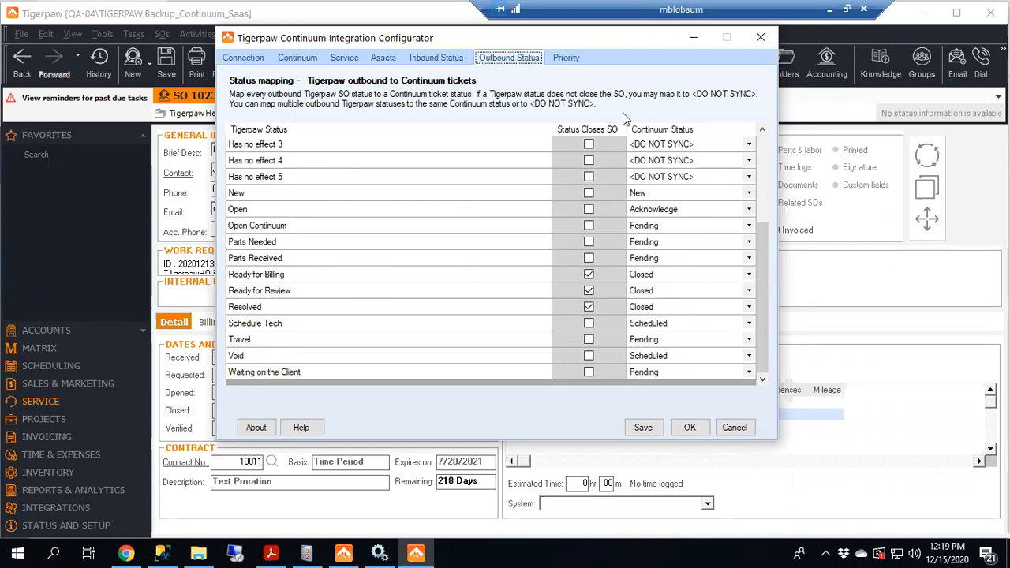
{"action": "left_click", "coordinate": [565, 60]}
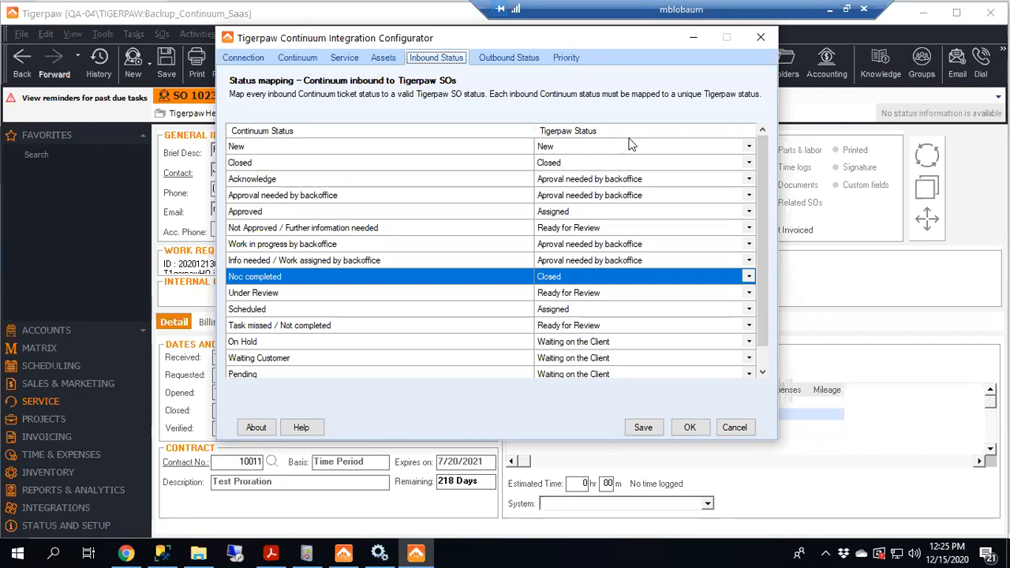
{"action": "left_click", "coordinate": [562, 59]}
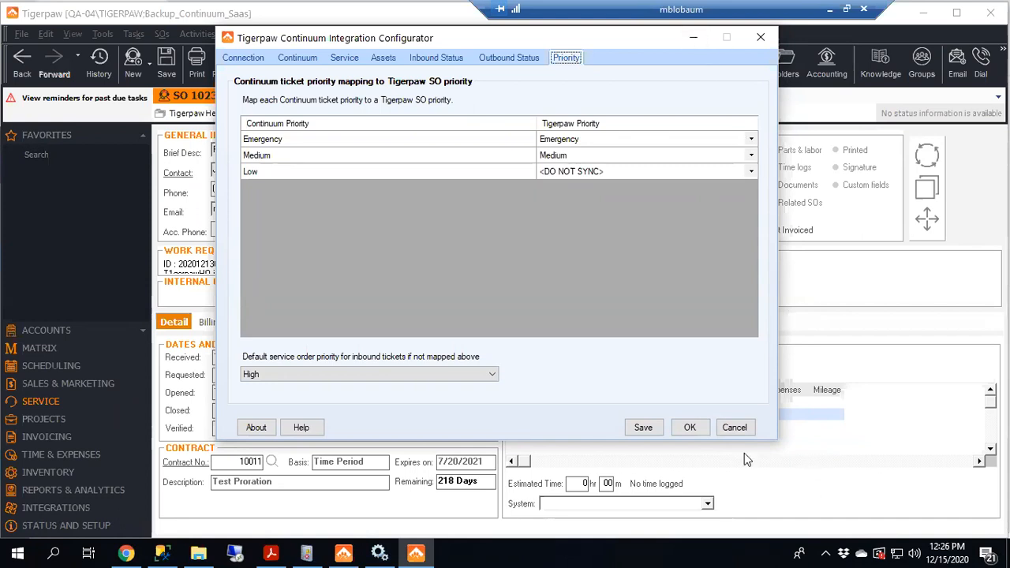
Save the integration settings, start the Continuum integrator service and close the configurator
{"action": "left_click", "coordinate": [691, 430]}
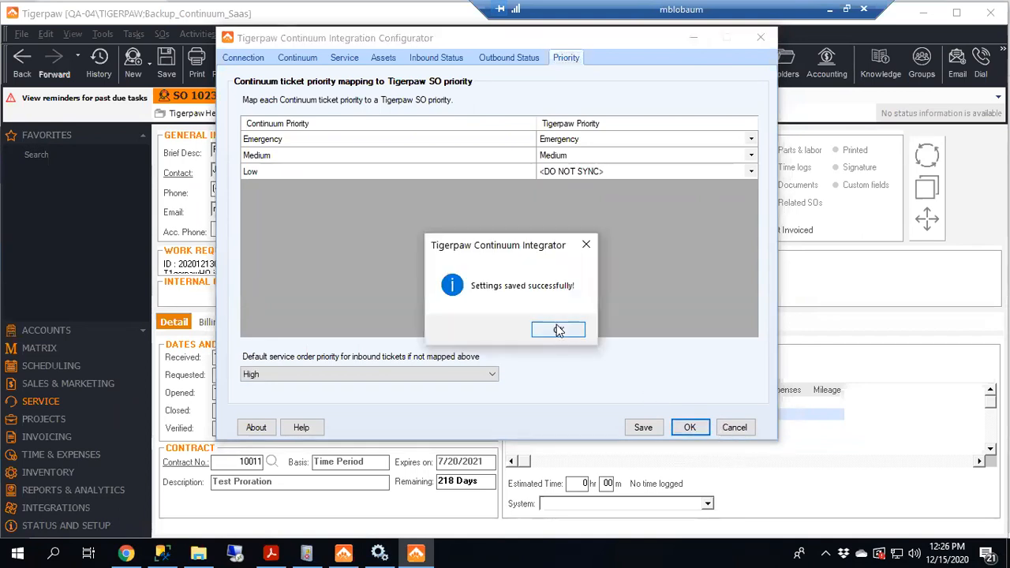
{"action": "left_click", "coordinate": [558, 330]}
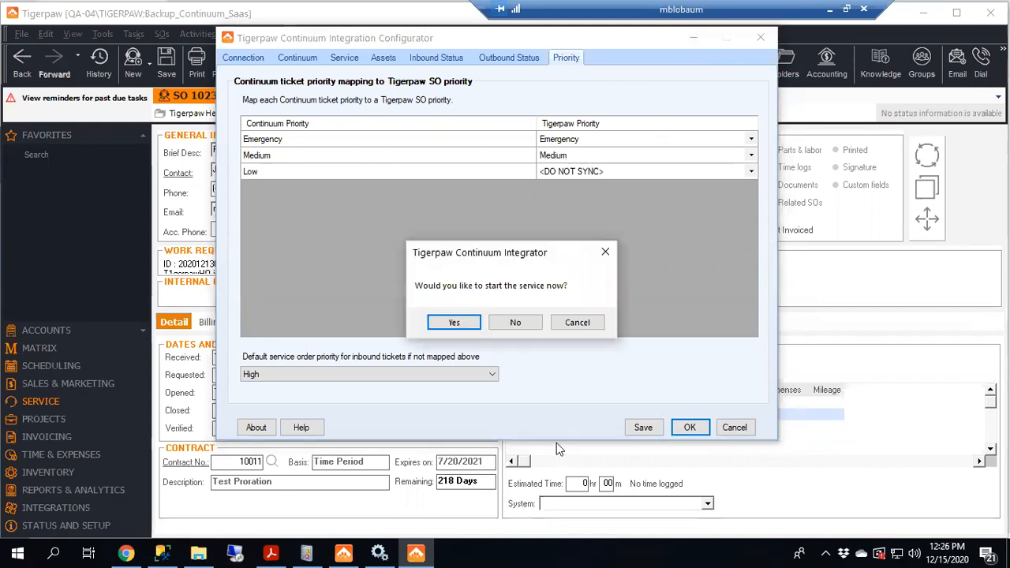
{"action": "left_click", "coordinate": [477, 328]}
{"action": "left_click", "coordinate": [689, 427]}
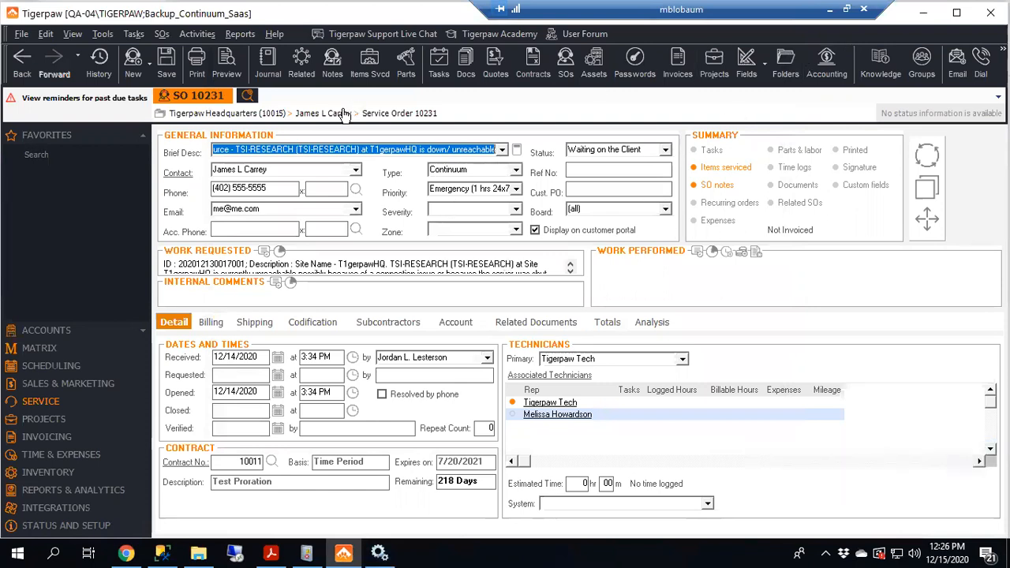
Open the Tigerpaw Headquarters account and inspect the External Account ID of its associated Continuum product
{"action": "left_click", "coordinate": [237, 114]}
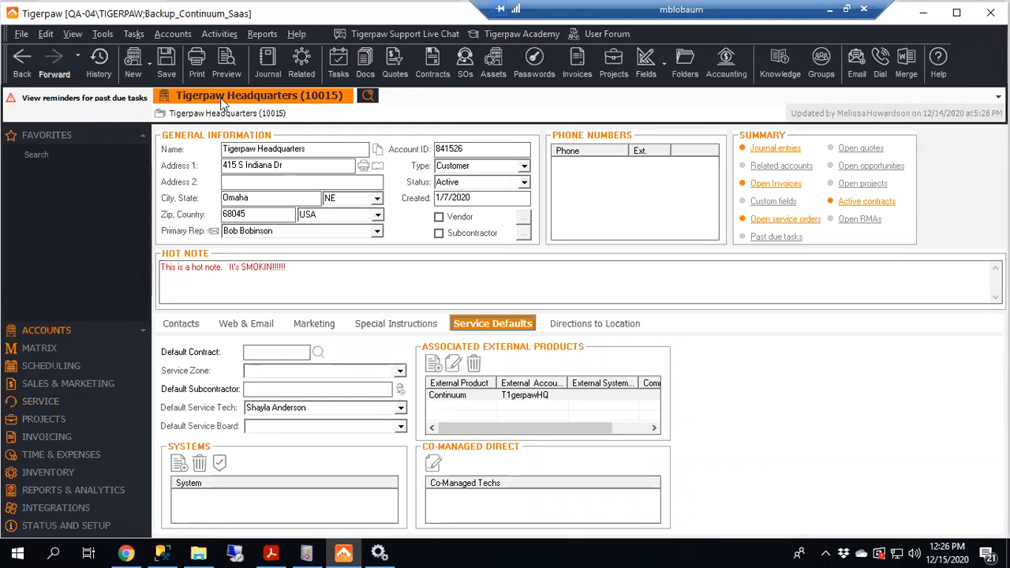
{"action": "left_click", "coordinate": [456, 363]}
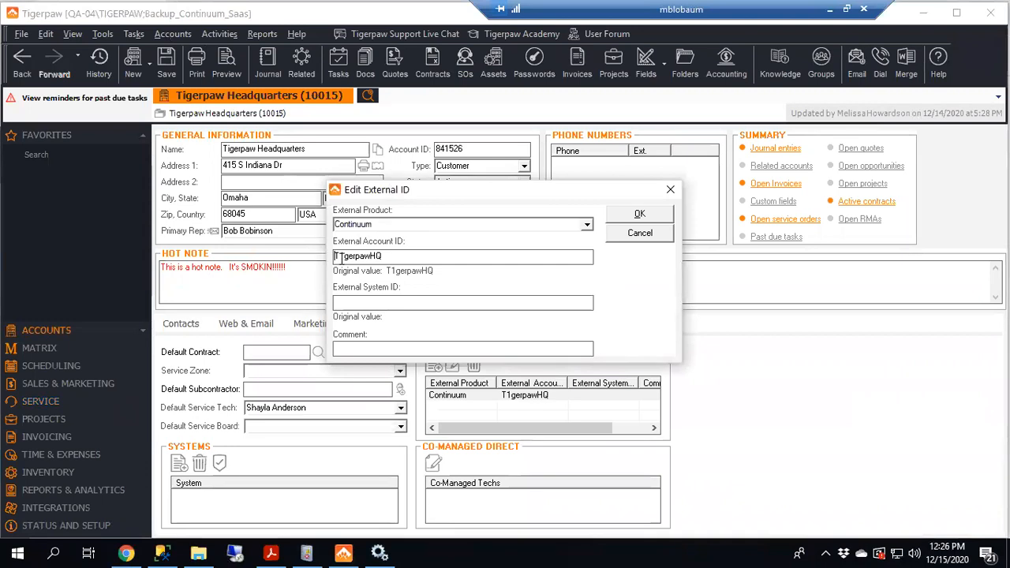
{"action": "left_click", "coordinate": [397, 258]}
{"action": "left_click_drag", "start_coordinate": [397, 258], "coordinate": [337, 256]}
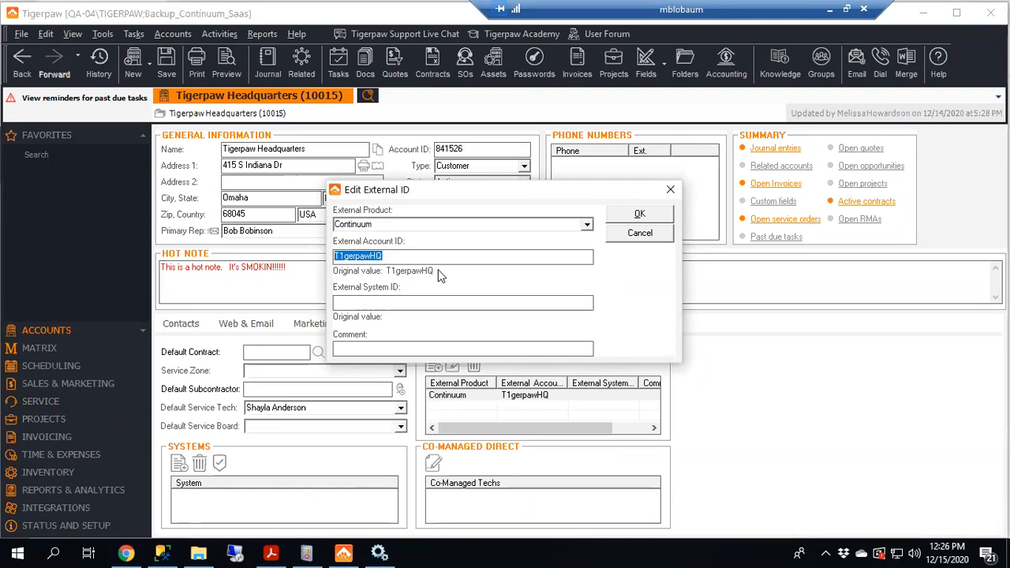
Switch to the Continuum portal in Chrome and look up the site names listed under the Computers devices
{"action": "left_click", "coordinate": [127, 552]}
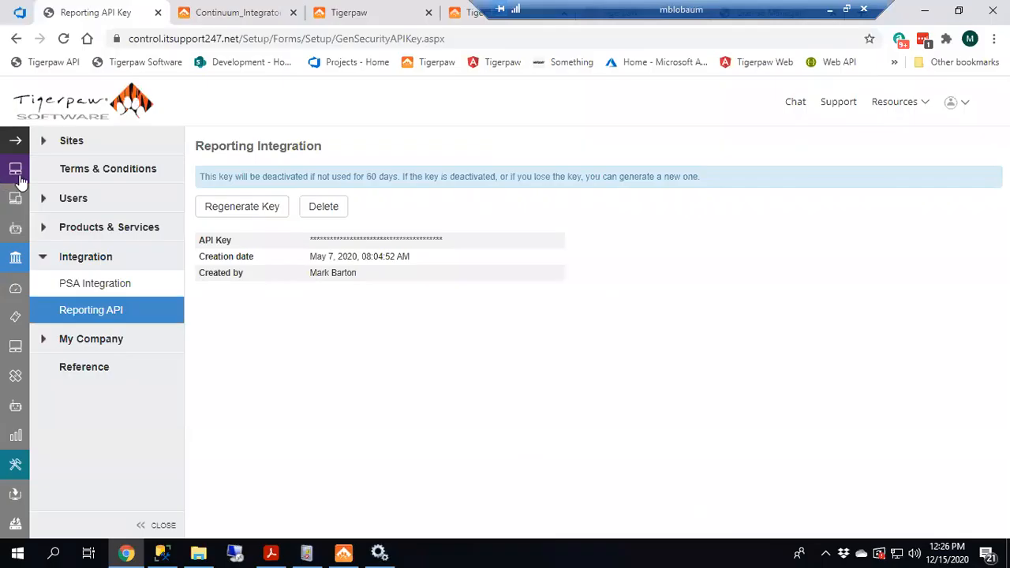
{"action": "mouse_move", "coordinate": [15, 171]}
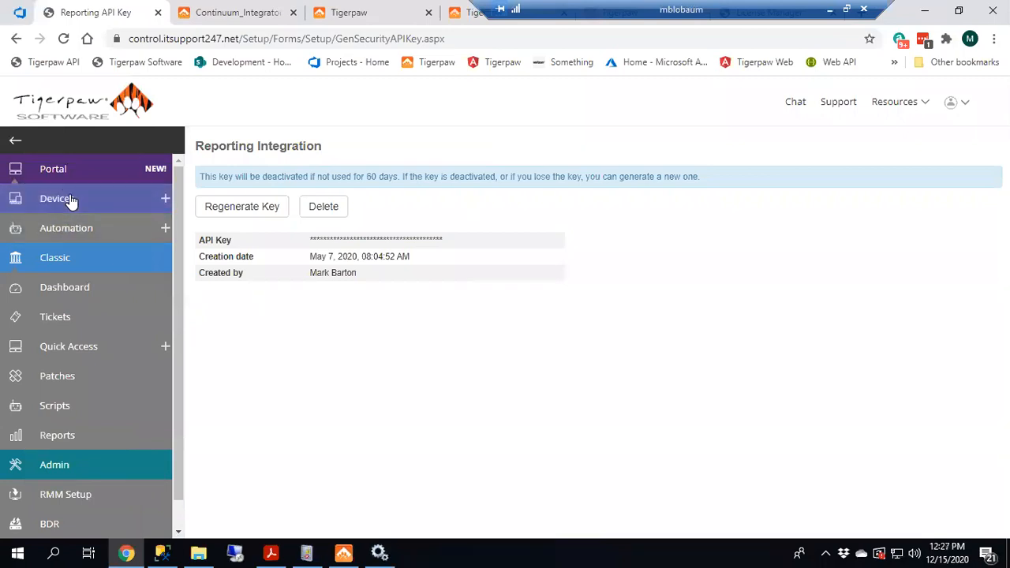
{"action": "left_click", "coordinate": [70, 202]}
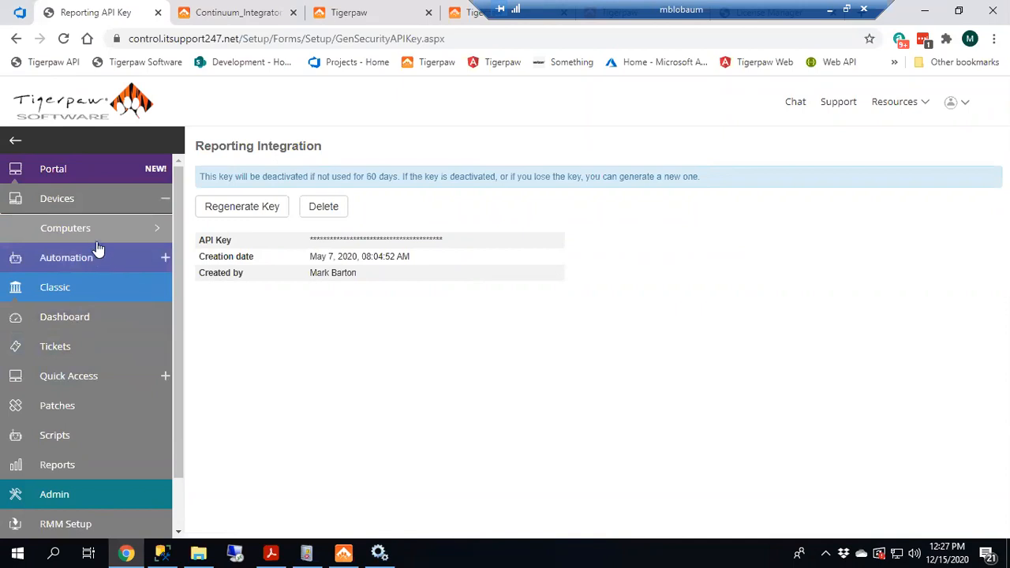
{"action": "mouse_move", "coordinate": [105, 236]}
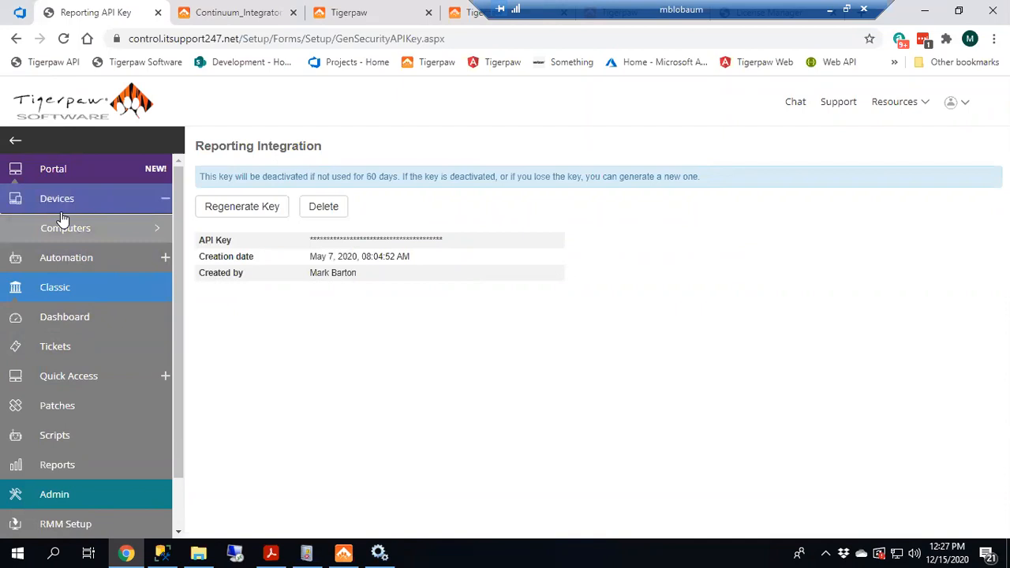
{"action": "scroll", "coordinate": [61, 218], "scroll_direction": "down", "scroll_amount": 1}
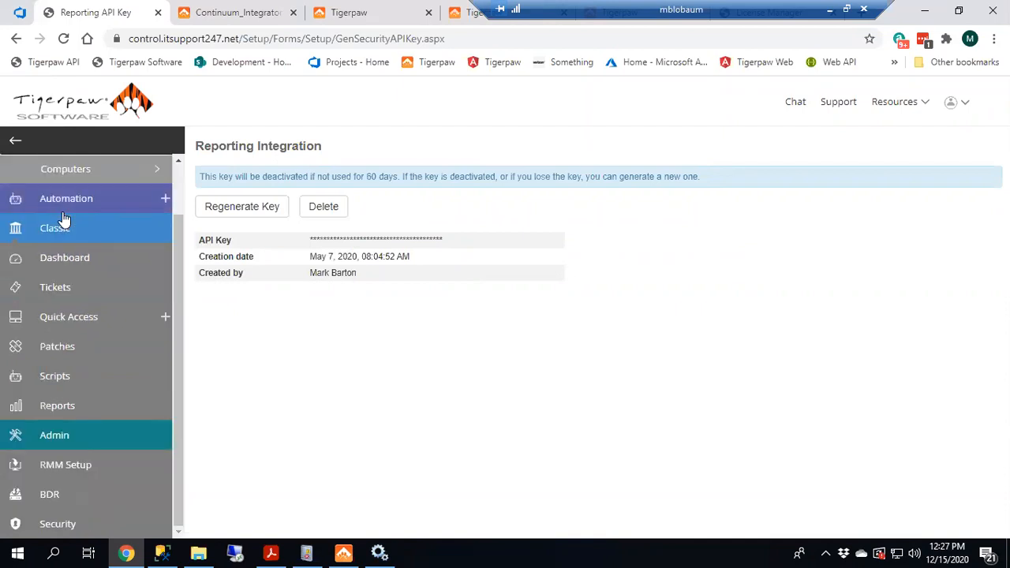
{"action": "scroll", "coordinate": [63, 219], "scroll_direction": "up", "scroll_amount": 1}
{"action": "mouse_move", "coordinate": [69, 227]}
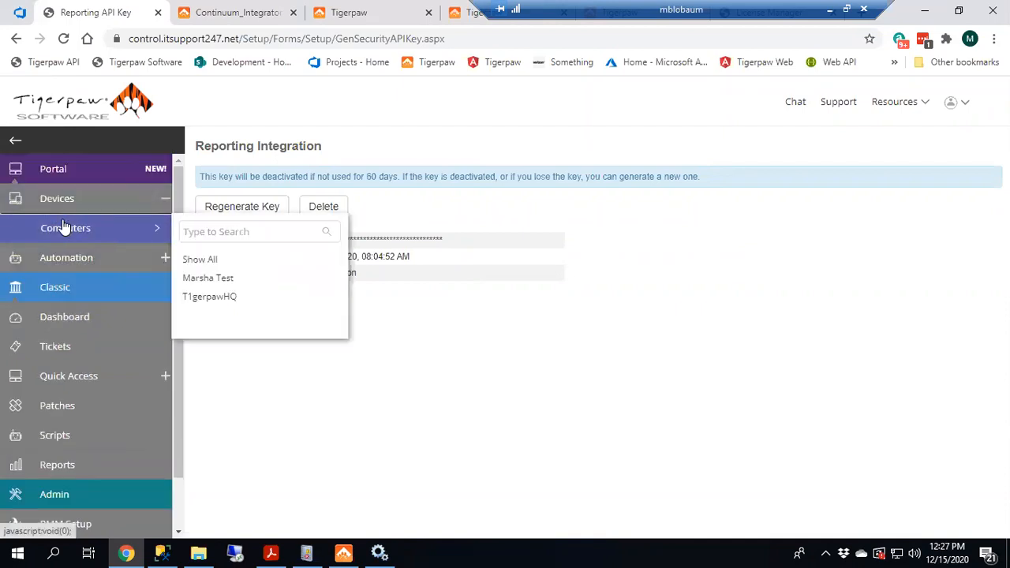
{"action": "left_click", "coordinate": [126, 204]}
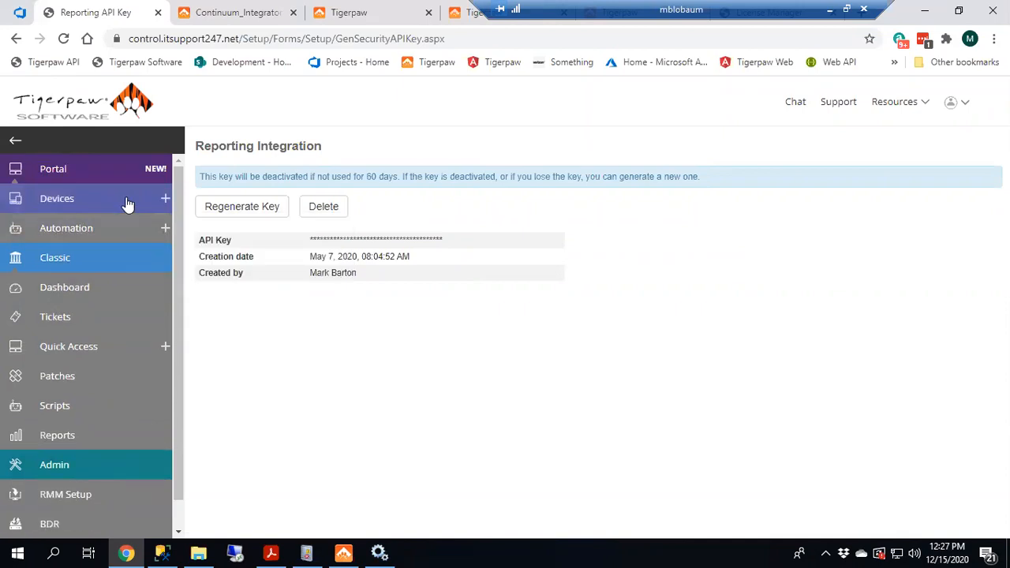
{"action": "left_click", "coordinate": [161, 200]}
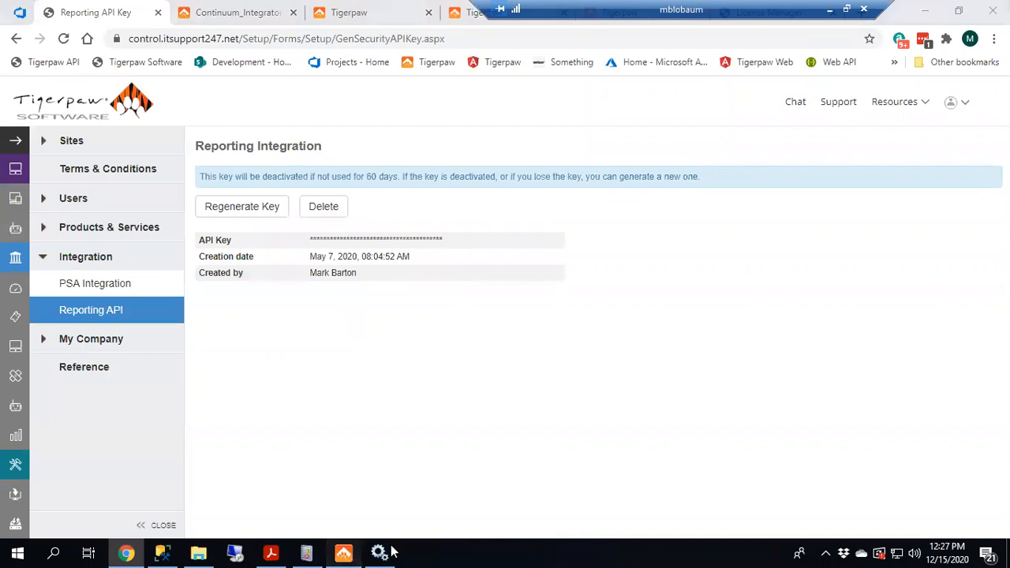
Compare the account's Continuum external ID with the site names in the Continuum portal's admin Sites list, then close the ID dialog in Tigerpaw
{"action": "left_click", "coordinate": [345, 552]}
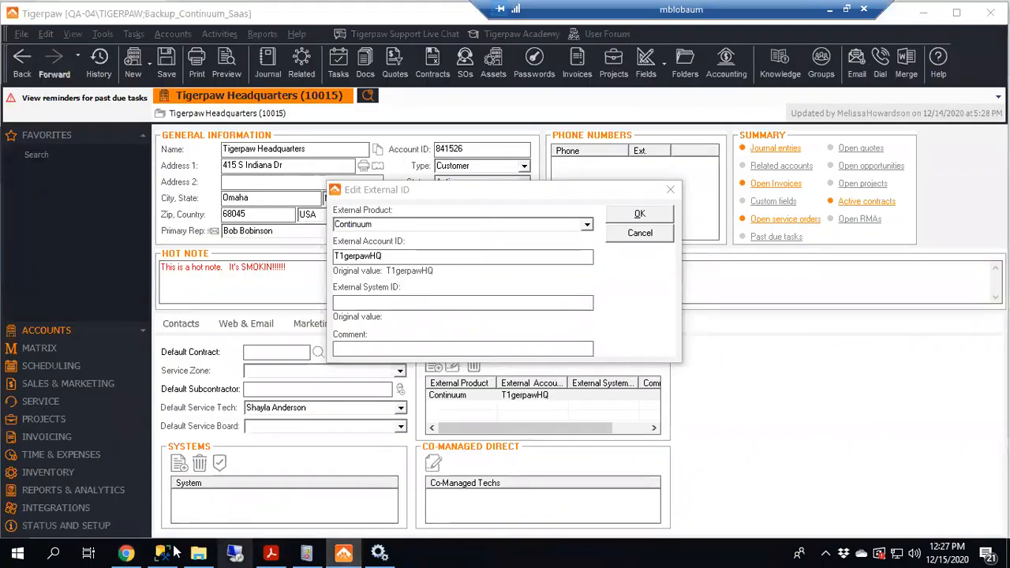
{"action": "left_click", "coordinate": [126, 552]}
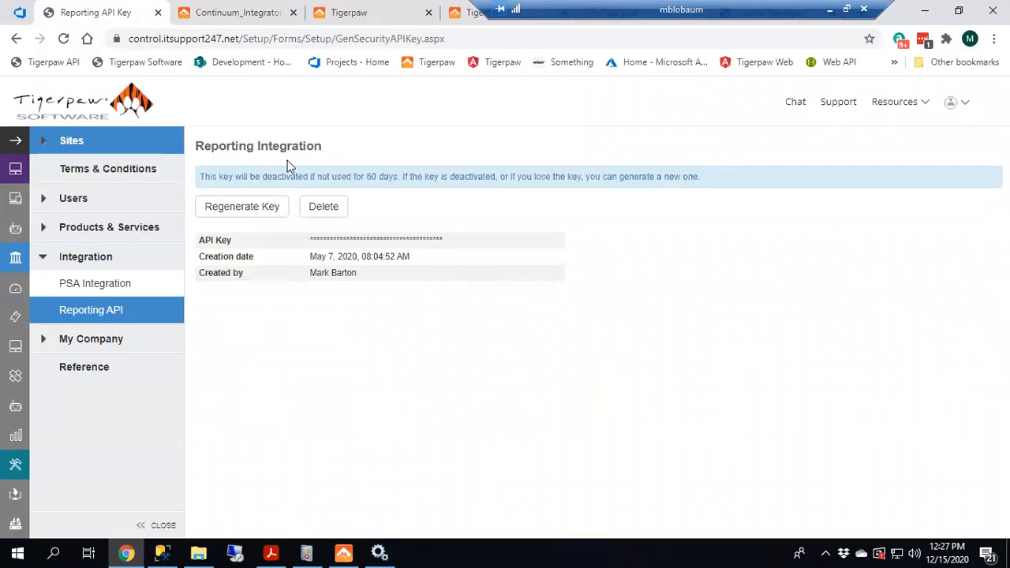
{"action": "left_click", "coordinate": [71, 141]}
{"action": "left_click", "coordinate": [85, 168]}
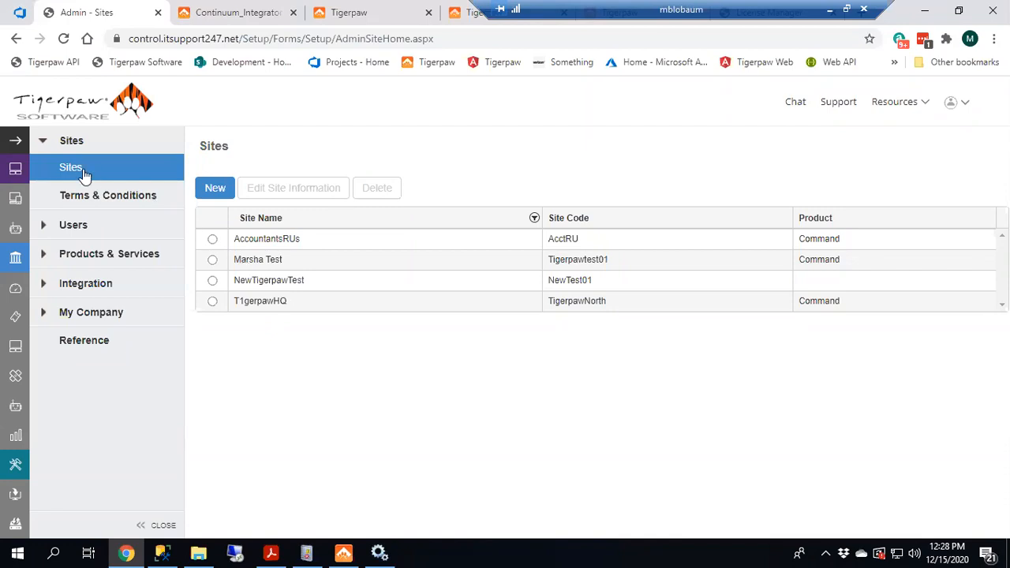
{"action": "left_click", "coordinate": [17, 142]}
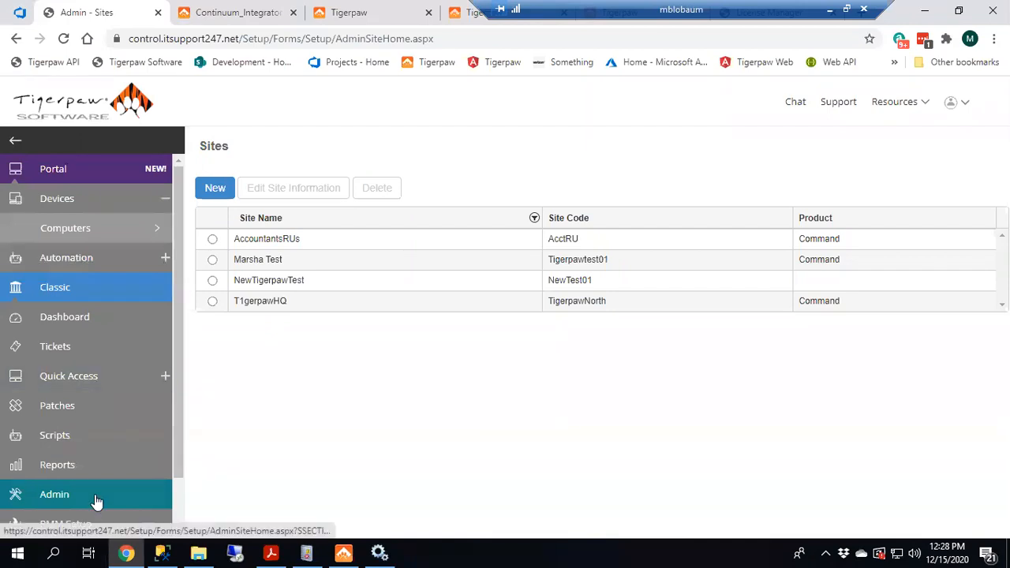
{"action": "left_click", "coordinate": [123, 284]}
{"action": "left_click", "coordinate": [18, 140]}
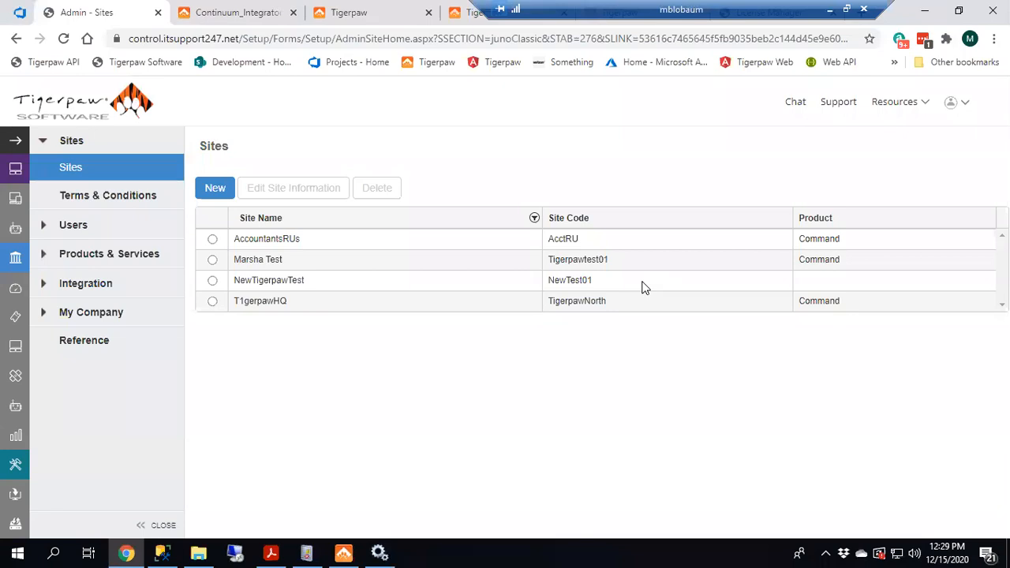
{"action": "left_click", "coordinate": [348, 550]}
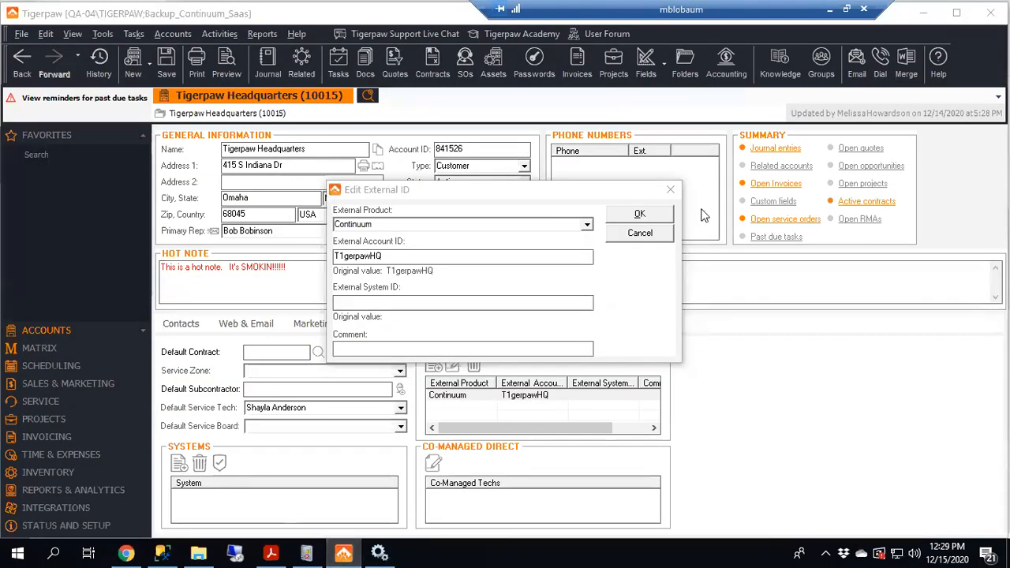
{"action": "left_click", "coordinate": [640, 213]}
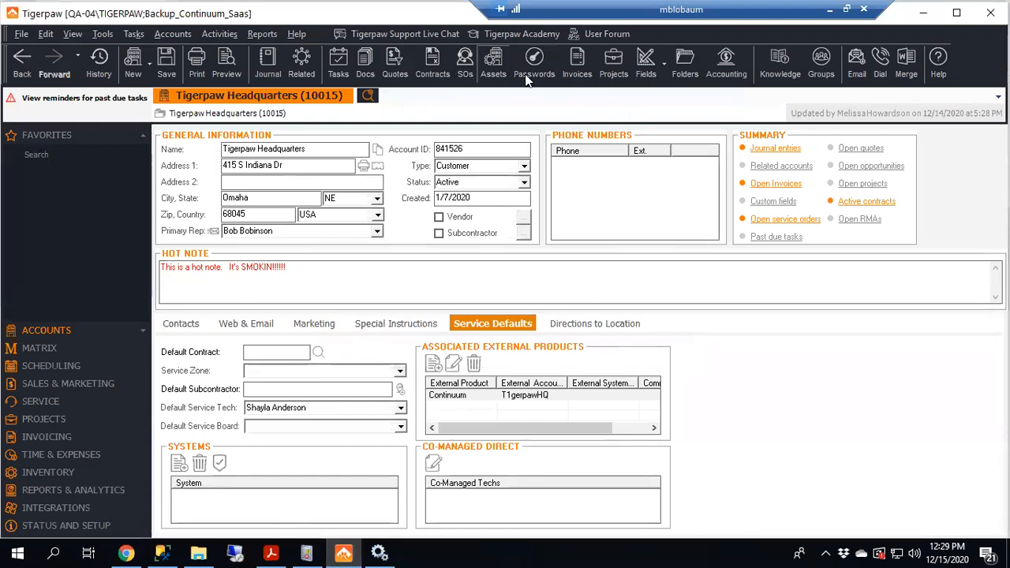
Remove the Continuum managed assets TSI-RESEARCH, QA-02 and QA-04-2 from the Tigerpaw Headquarters account's assets
{"action": "left_click", "coordinate": [494, 63]}
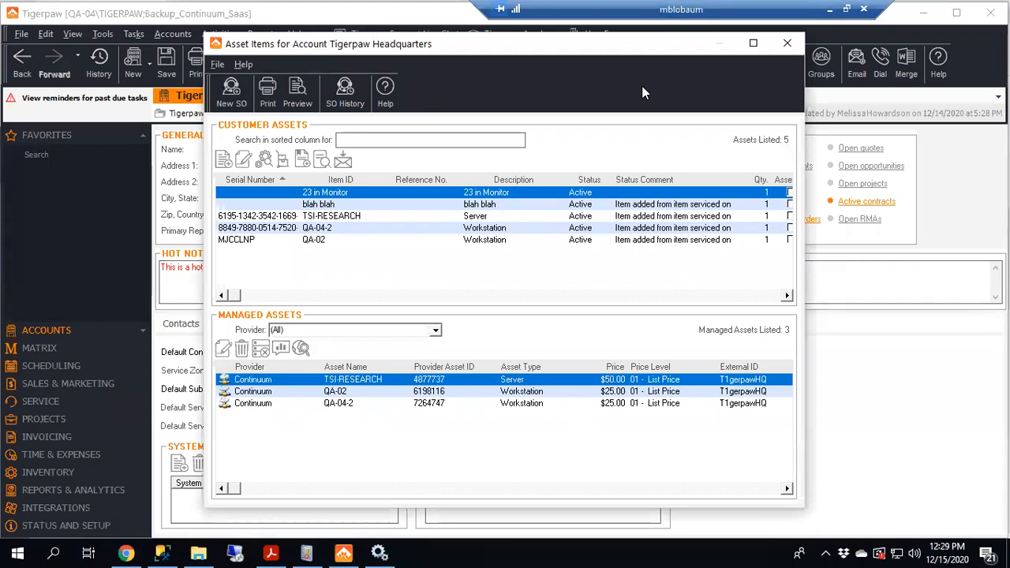
{"action": "left_click_drag", "start_coordinate": [568, 47], "coordinate": [493, 28]}
{"action": "left_click", "coordinate": [169, 317]}
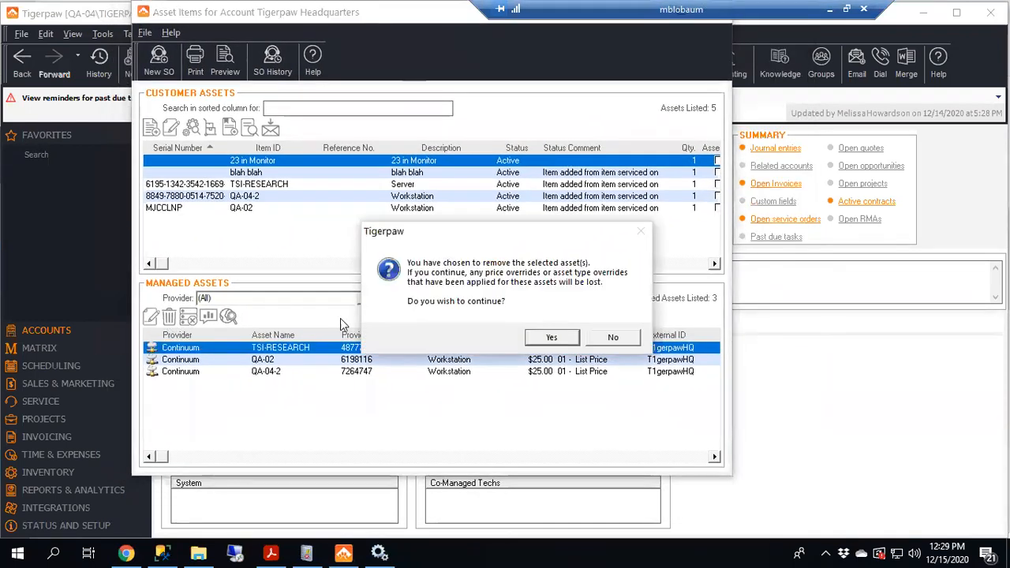
{"action": "left_click", "coordinate": [552, 338]}
{"action": "left_click", "coordinate": [169, 317]}
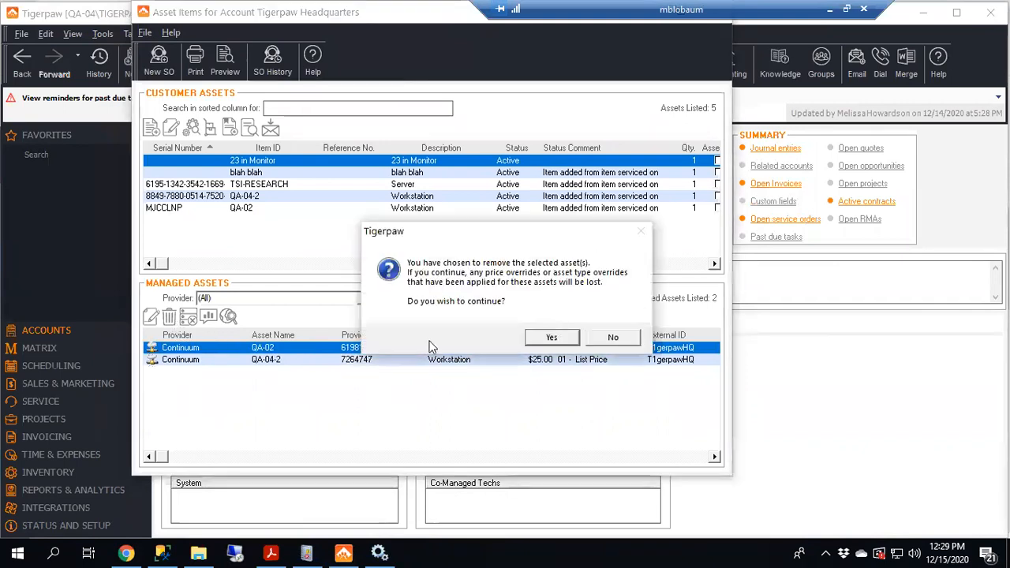
{"action": "left_click", "coordinate": [551, 338]}
{"action": "left_click", "coordinate": [171, 318]}
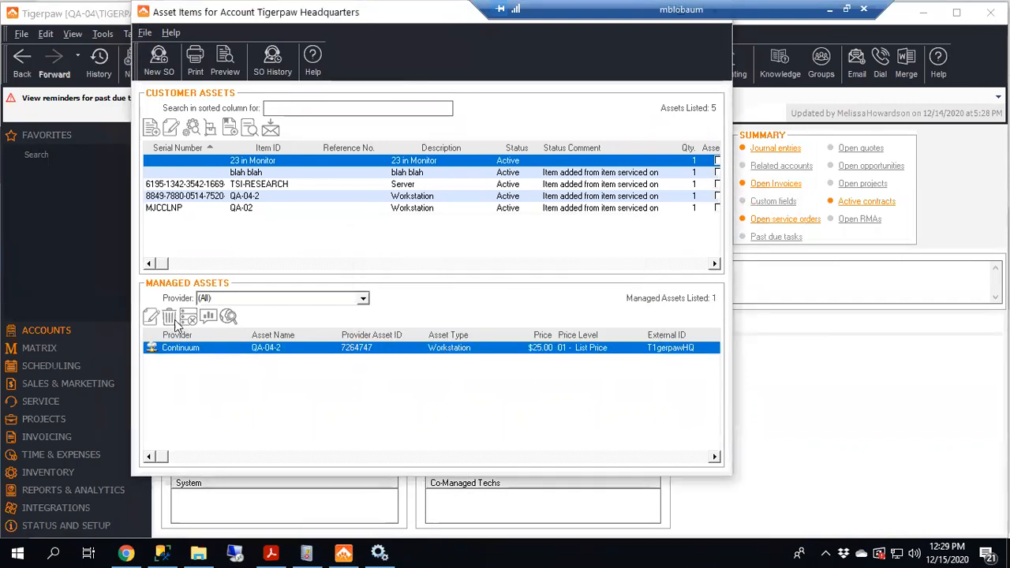
{"action": "left_click", "coordinate": [550, 338]}
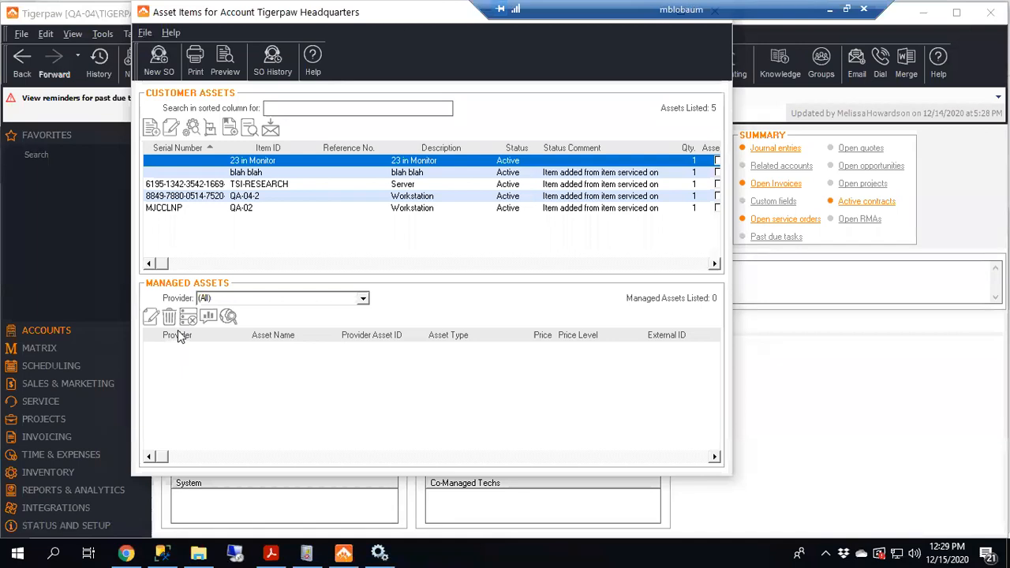
Poll Continuum to reload the account's managed assets, then close the asset items window
{"action": "left_click", "coordinate": [208, 317]}
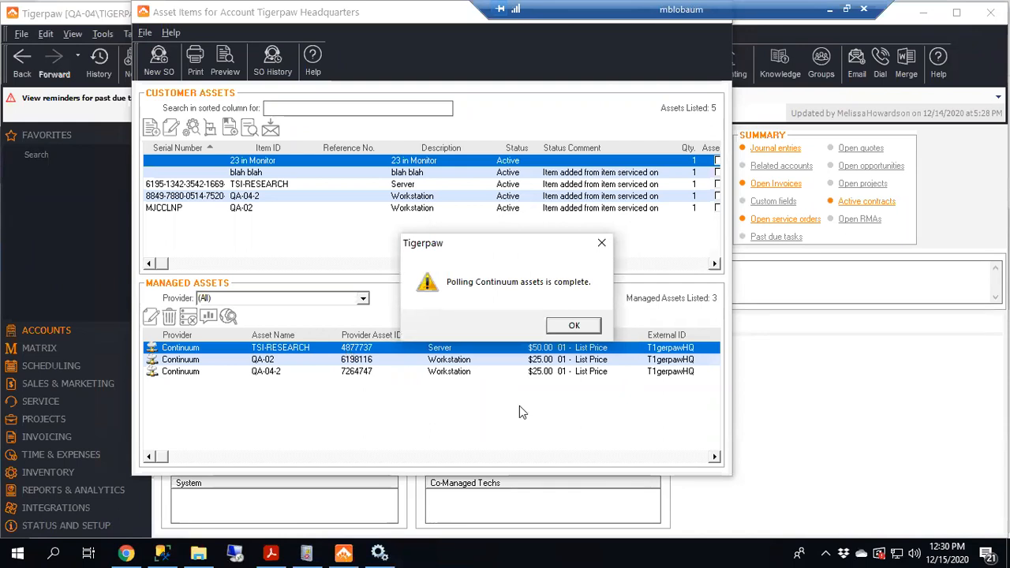
{"action": "left_click", "coordinate": [574, 327]}
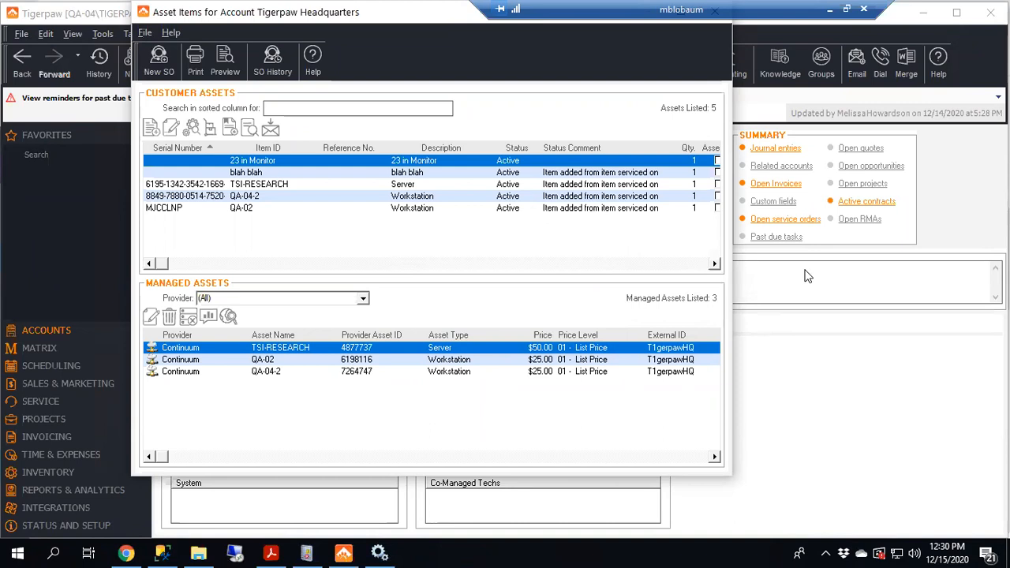
{"action": "left_click_drag", "start_coordinate": [259, 14], "coordinate": [250, 82]}
{"action": "left_click", "coordinate": [708, 80]}
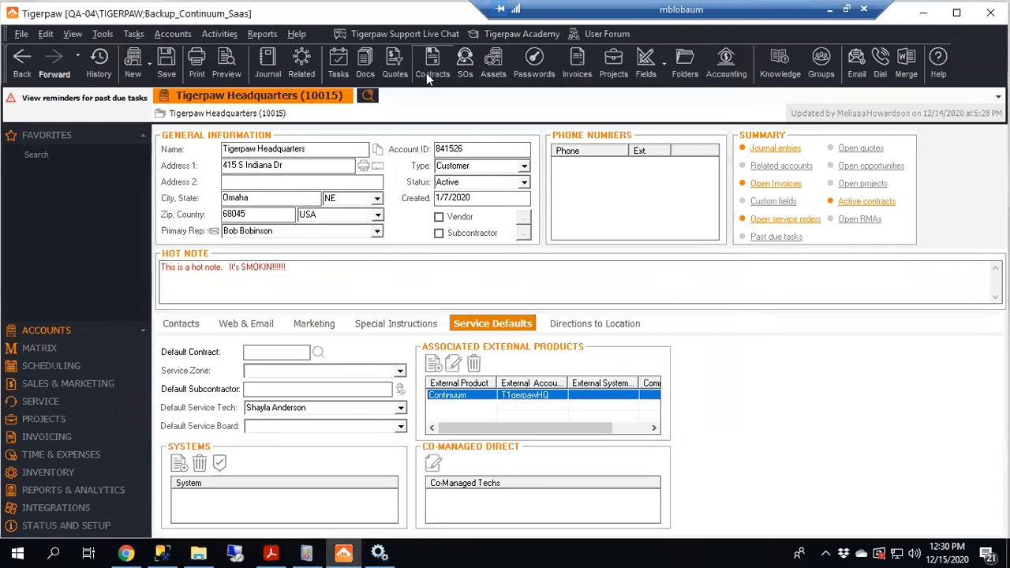
Review the customer assets covered by the account's Continuum recurring agreement, then close the agreement and the contracts list
{"action": "left_click", "coordinate": [438, 63]}
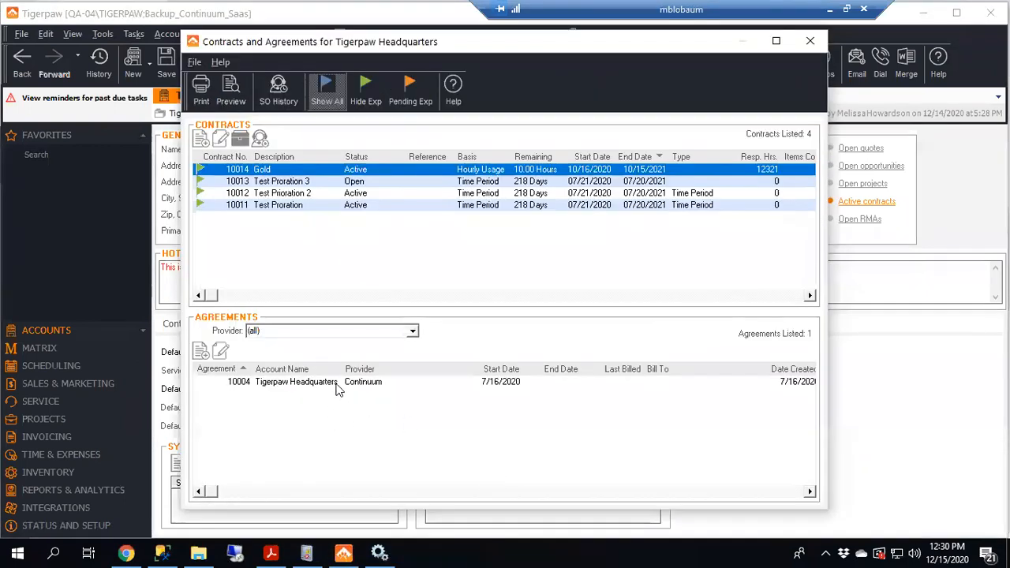
{"action": "left_click", "coordinate": [337, 388]}
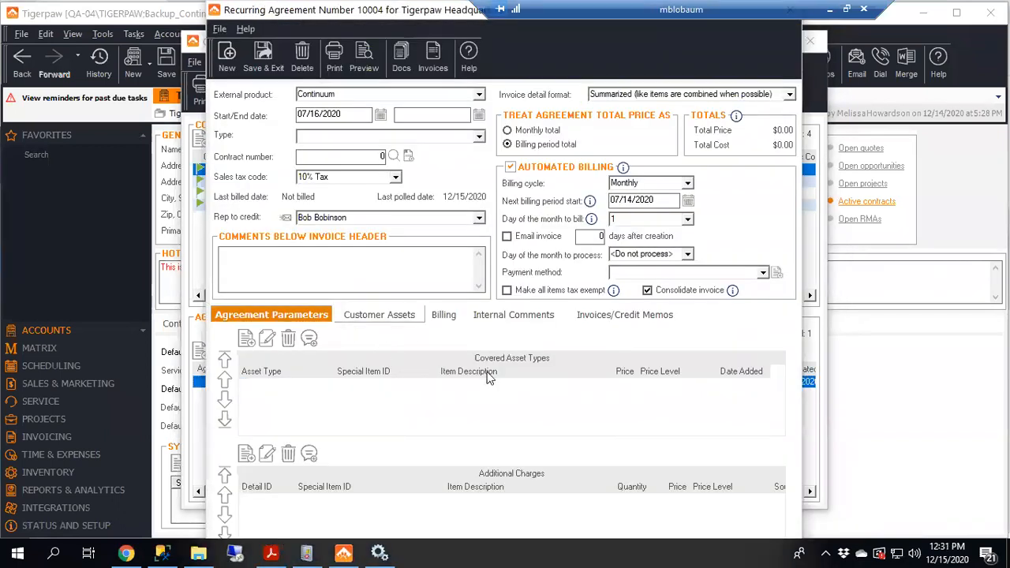
{"action": "left_click", "coordinate": [386, 315]}
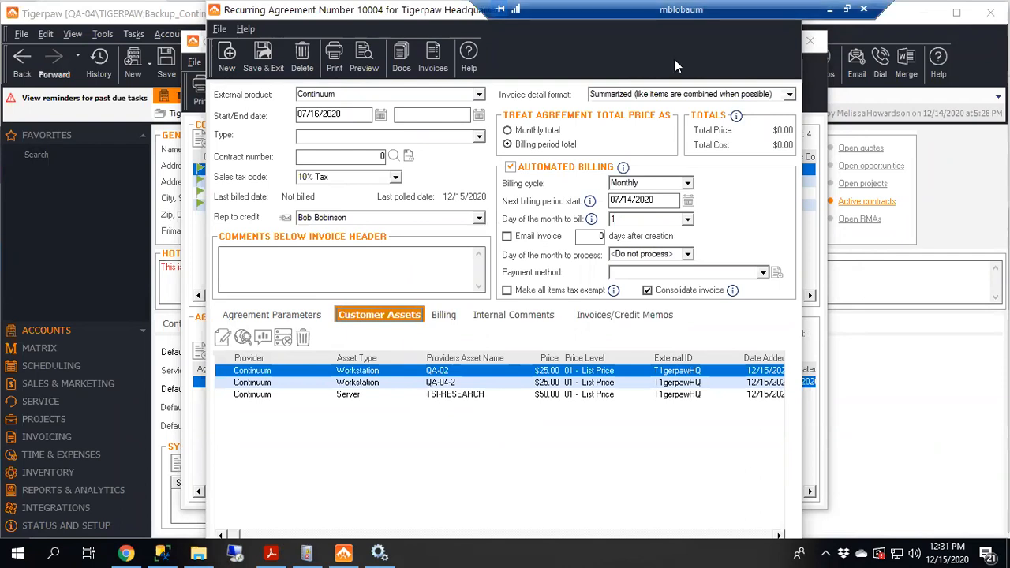
{"action": "left_click", "coordinate": [707, 372]}
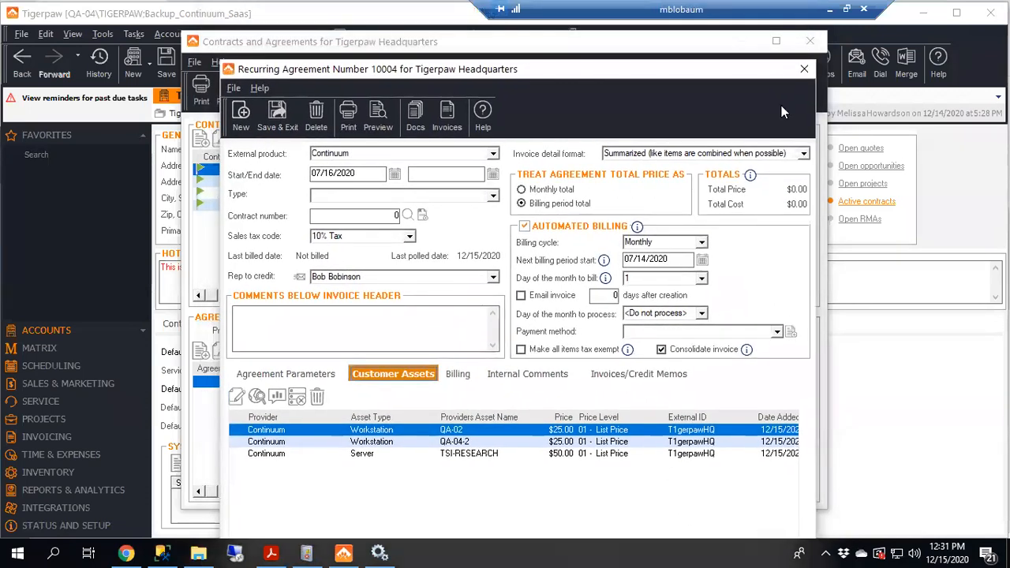
{"action": "left_click", "coordinate": [804, 68]}
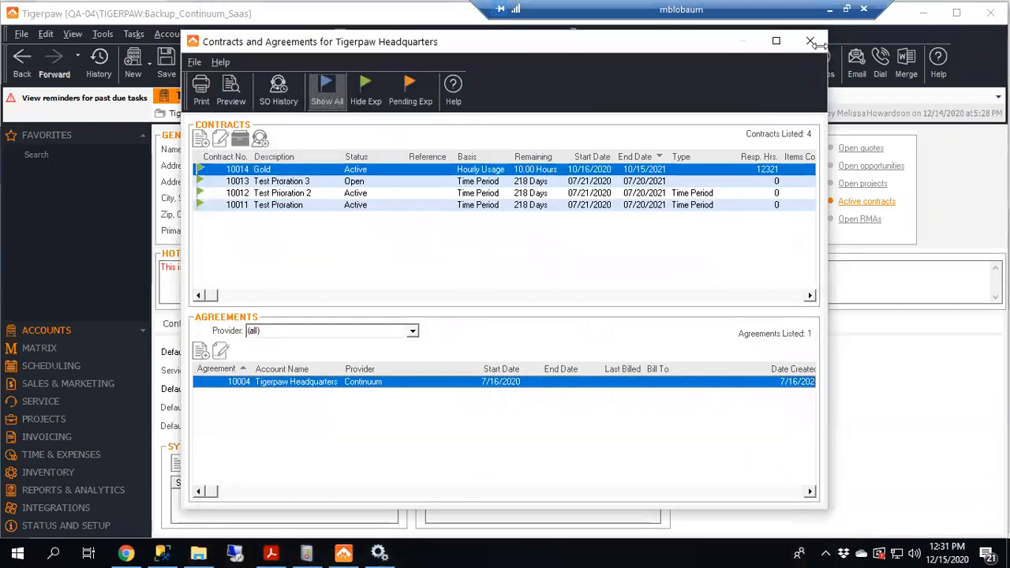
{"action": "left_click", "coordinate": [811, 44]}
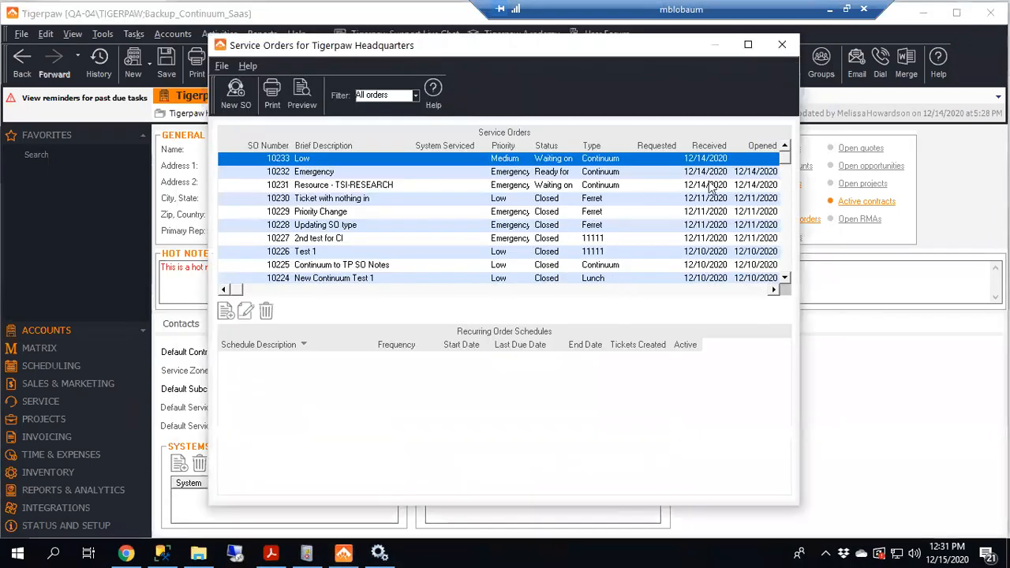
Open the account's Continuum service order described as Low, set its status to Closed and save it
{"action": "double_click", "coordinate": [403, 157]}
{"action": "left_click", "coordinate": [665, 151]}
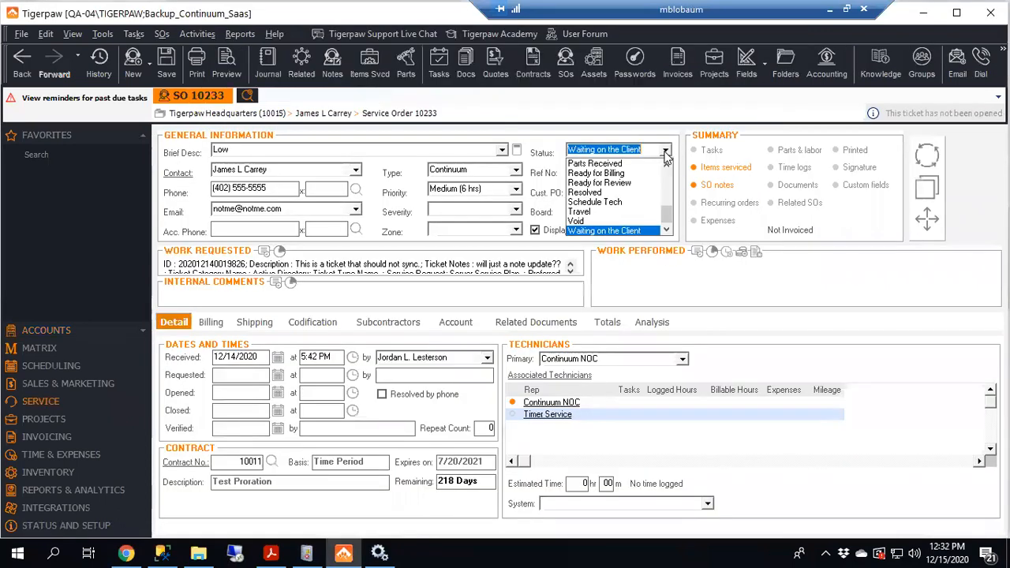
{"action": "scroll", "coordinate": [644, 170], "scroll_direction": "up", "scroll_amount": 3}
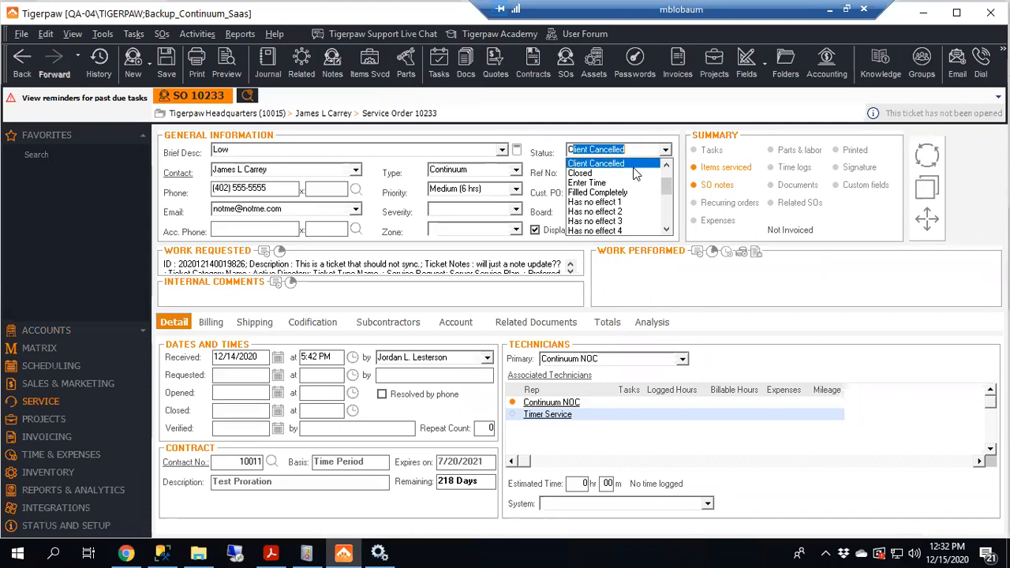
{"action": "left_click", "coordinate": [623, 172]}
{"action": "left_click", "coordinate": [166, 63]}
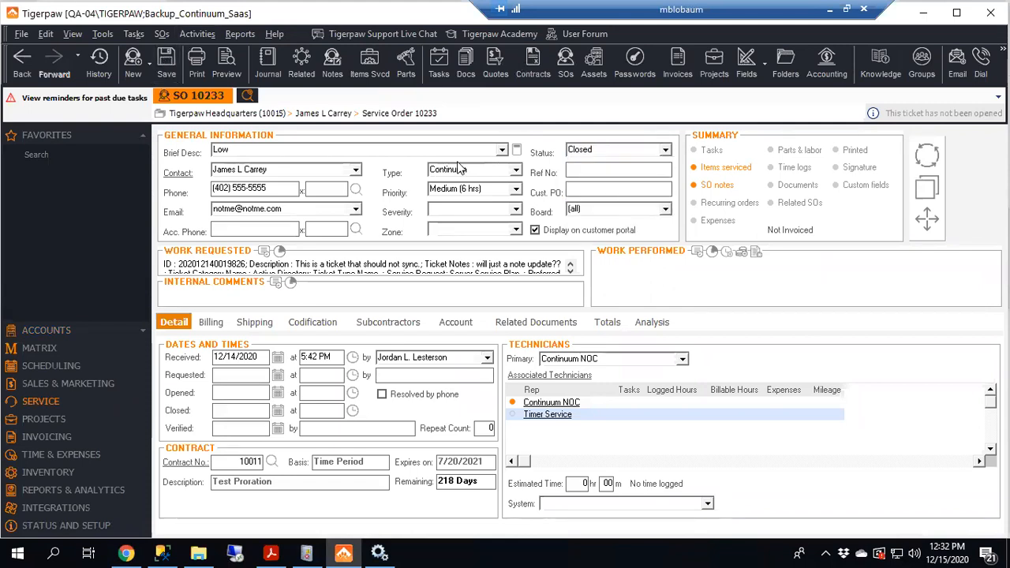
Return from the service order to the Tigerpaw Headquarters account, then switch to Chrome and open the Continuum portal's tickets page
{"action": "left_click", "coordinate": [21, 63]}
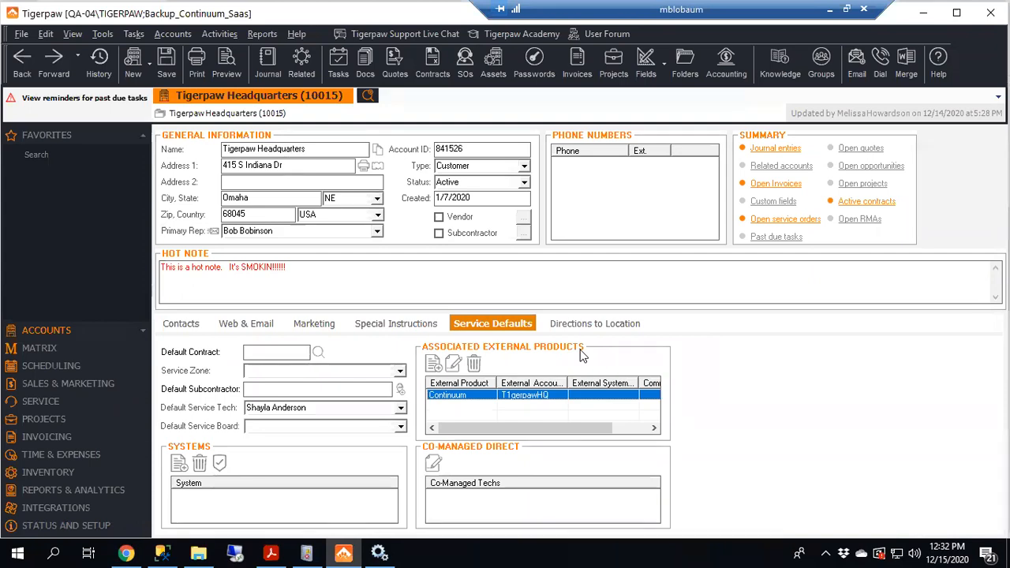
{"action": "mouse_move", "coordinate": [166, 552]}
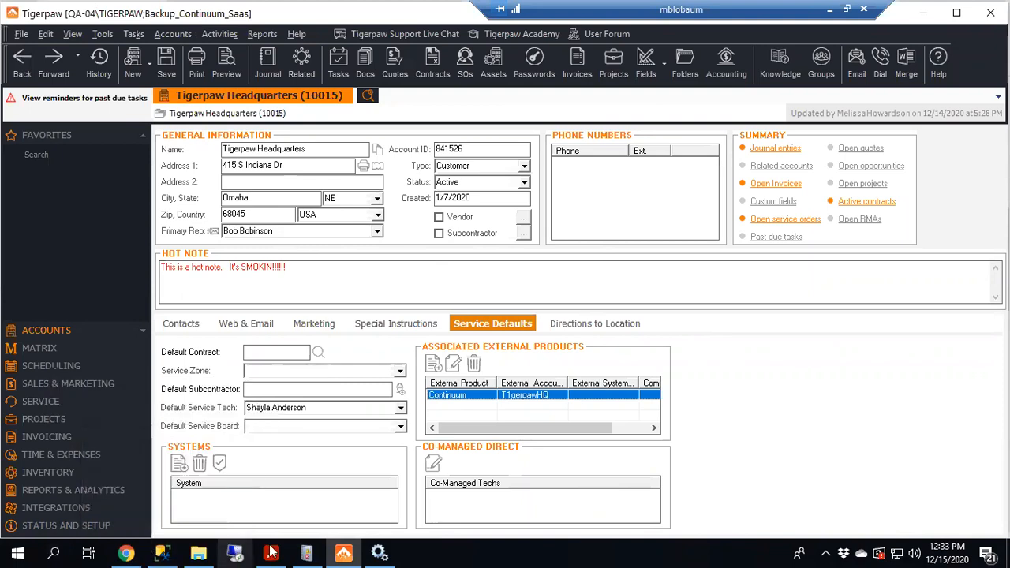
{"action": "left_click", "coordinate": [127, 551]}
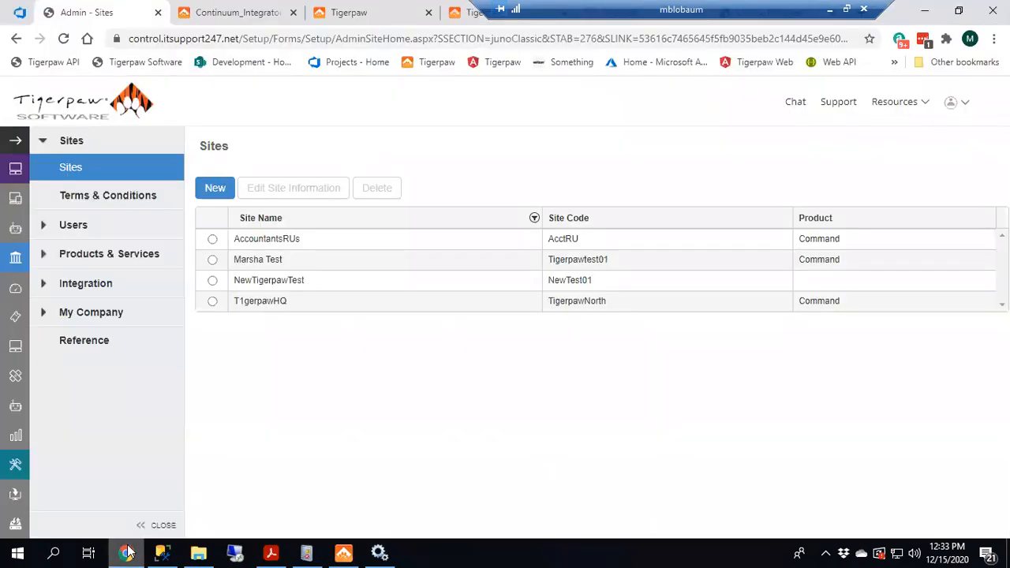
{"action": "left_click", "coordinate": [10, 138]}
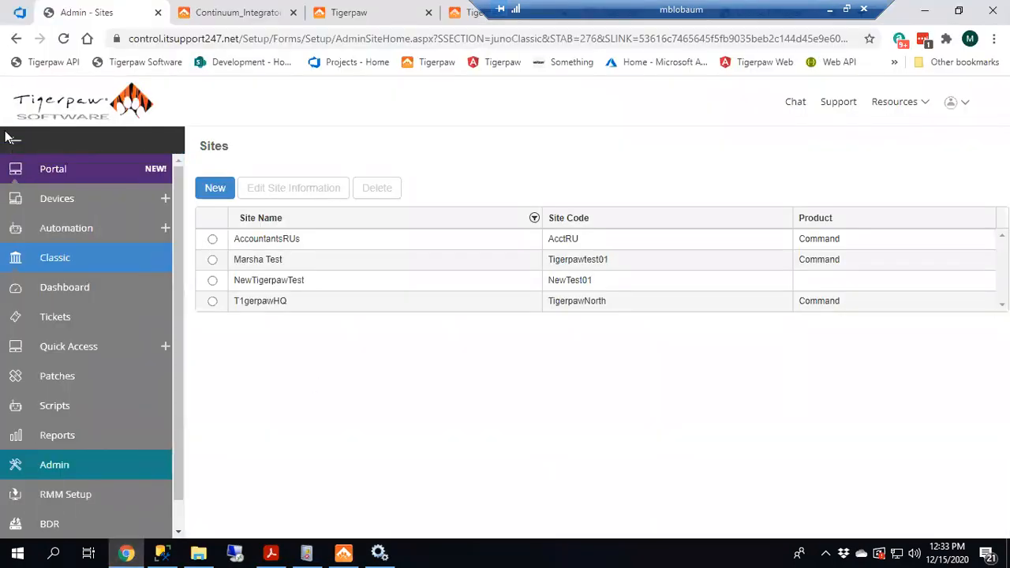
{"action": "left_click", "coordinate": [82, 322]}
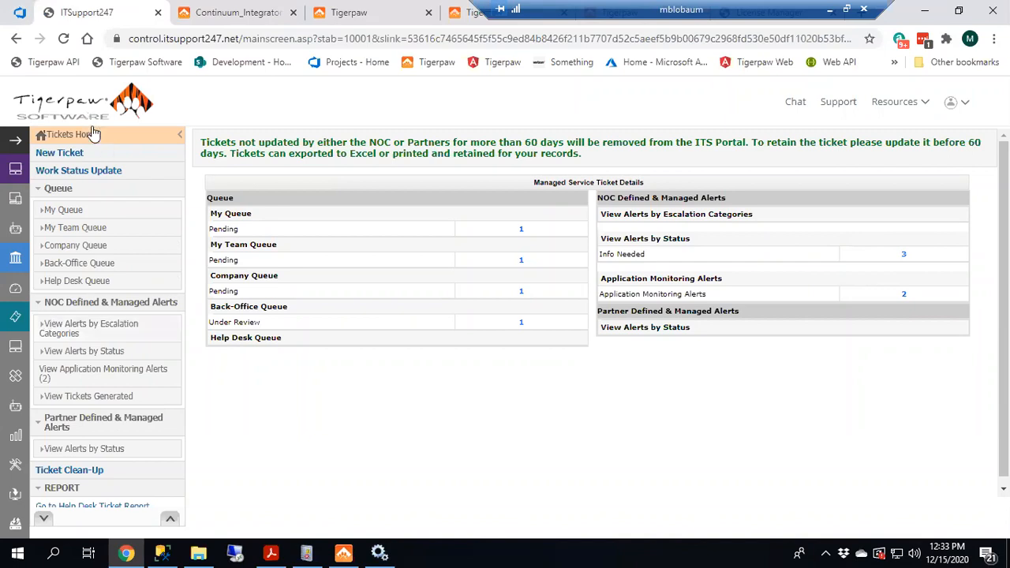
Start a new Continuum ticket for site T1gerpawHQ, machine TSI-RESEARCH, with the Active Directory family
{"action": "left_click", "coordinate": [79, 157]}
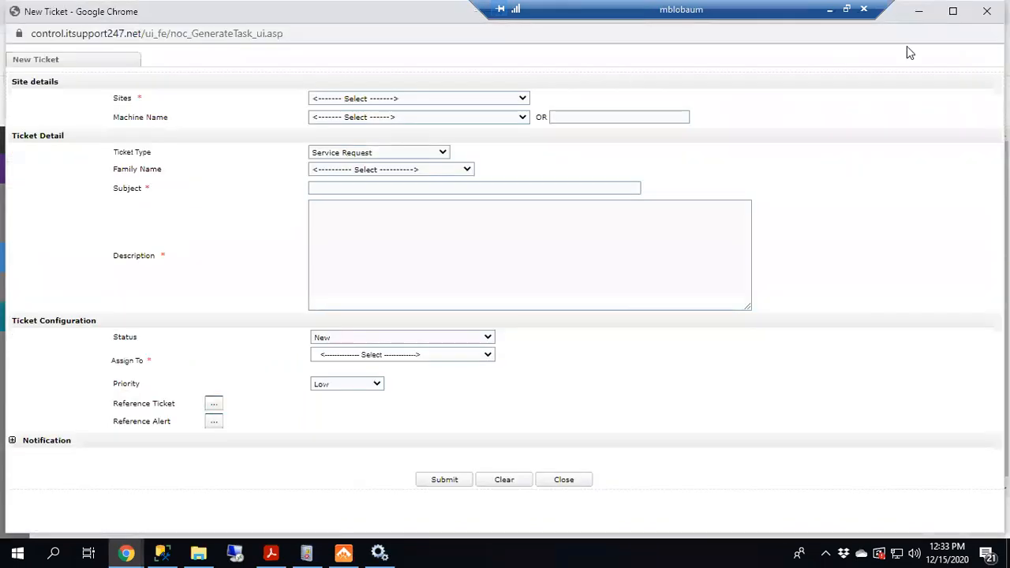
{"action": "left_click", "coordinate": [522, 98]}
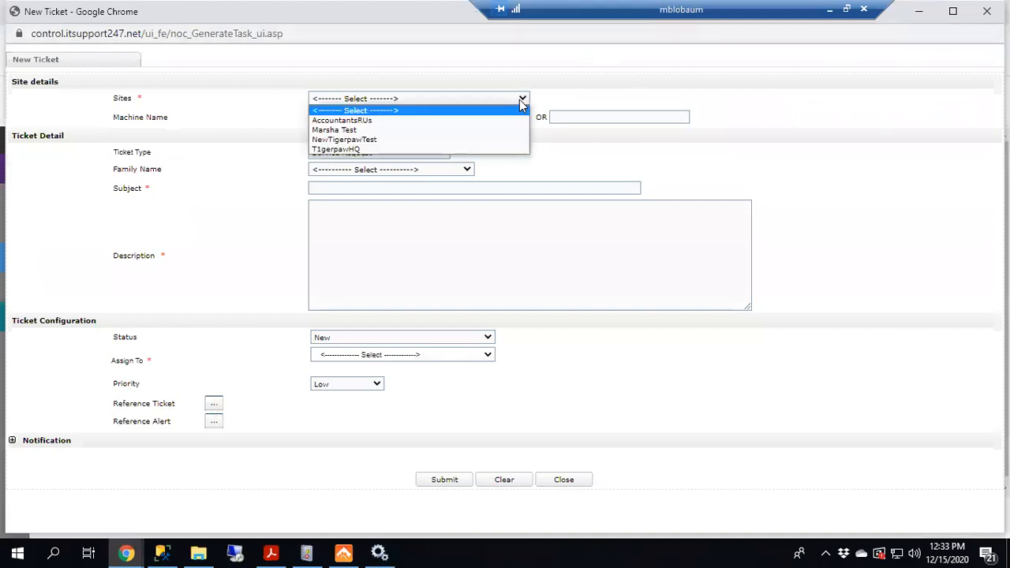
{"action": "left_click", "coordinate": [472, 150]}
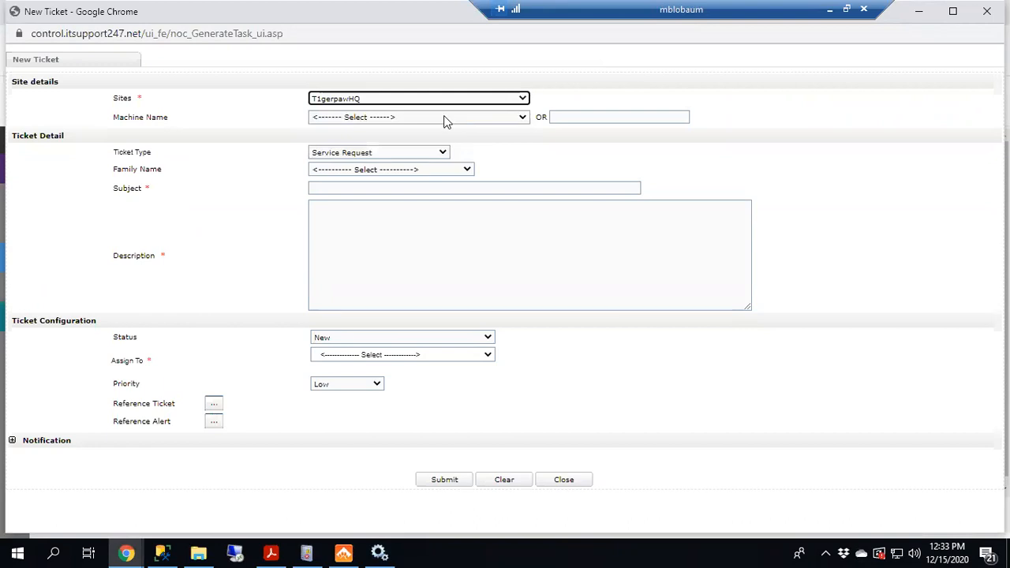
{"action": "left_click", "coordinate": [443, 115]}
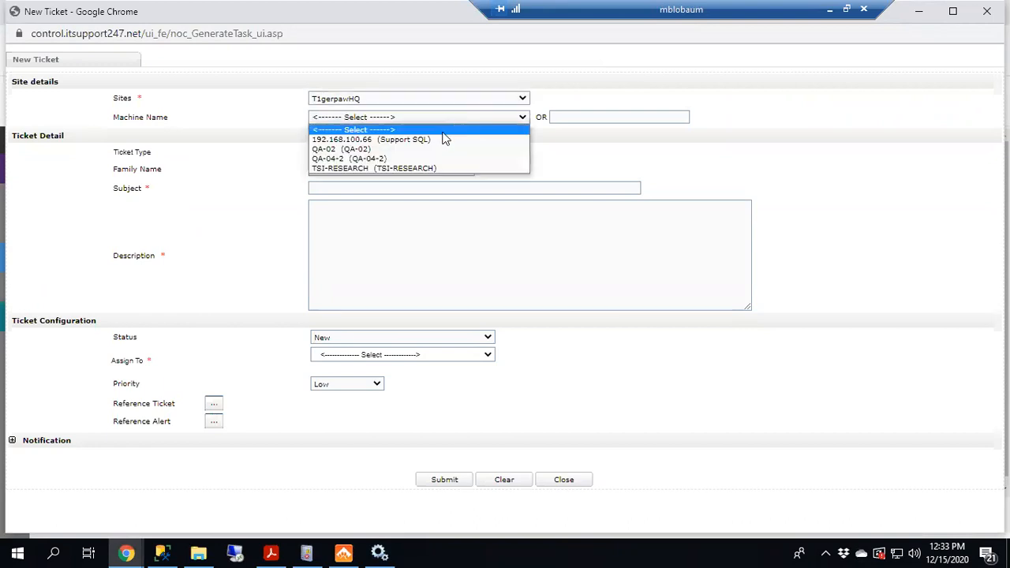
{"action": "left_click", "coordinate": [386, 169]}
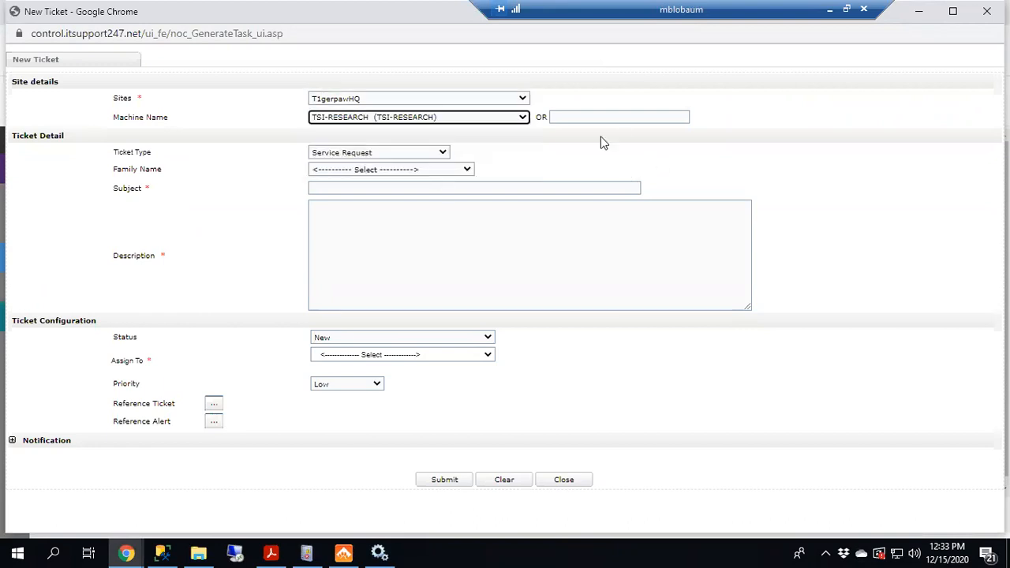
{"action": "left_click", "coordinate": [402, 169]}
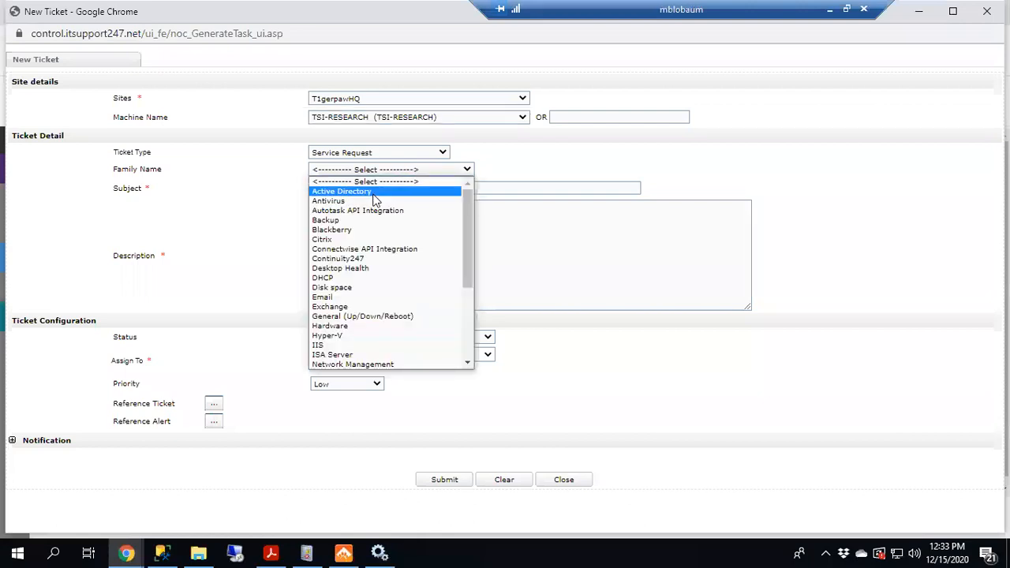
{"action": "left_click", "coordinate": [373, 194]}
Give the ticket the subject "AD Work Needed" and the description "This is a test"
{"action": "left_click", "coordinate": [397, 188]}
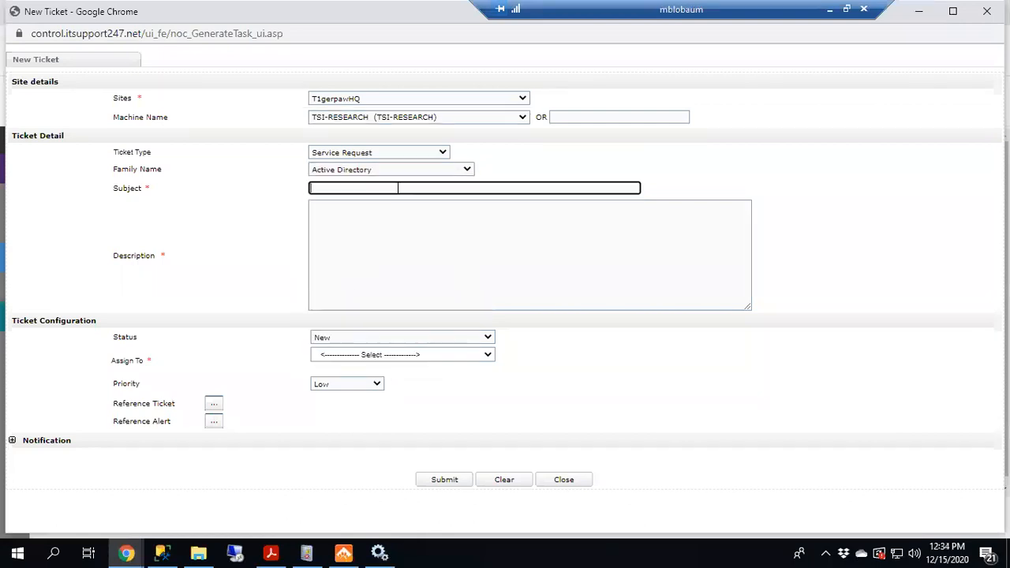
{"action": "type", "text": "AD Work Needed"}
{"action": "key", "text": "Tab"}
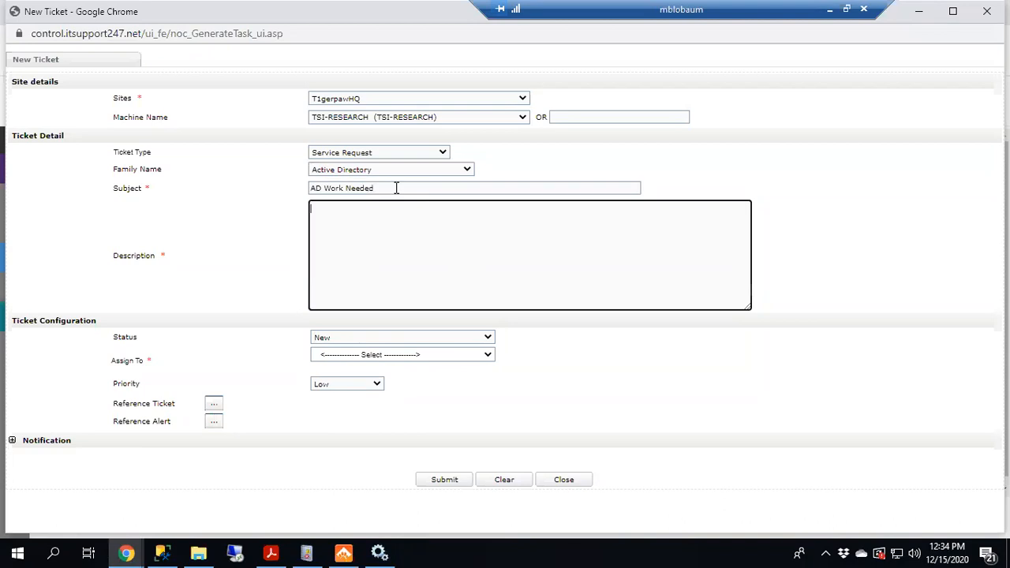
{"action": "type", "text": "This is a test"}
Set the ticket's priority to Medium and assign it to NOC Team
{"action": "left_click", "coordinate": [377, 387]}
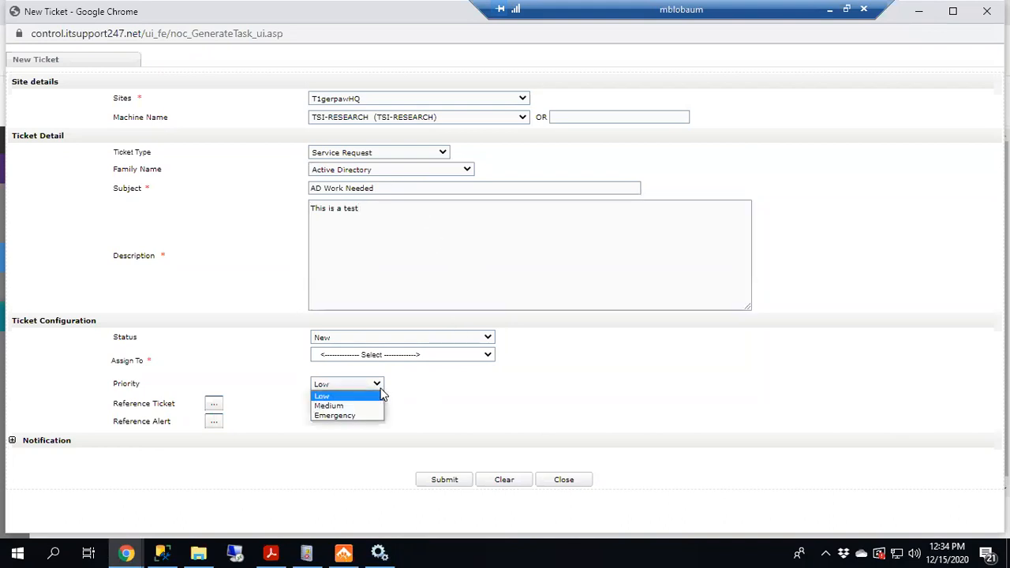
{"action": "left_click", "coordinate": [362, 406]}
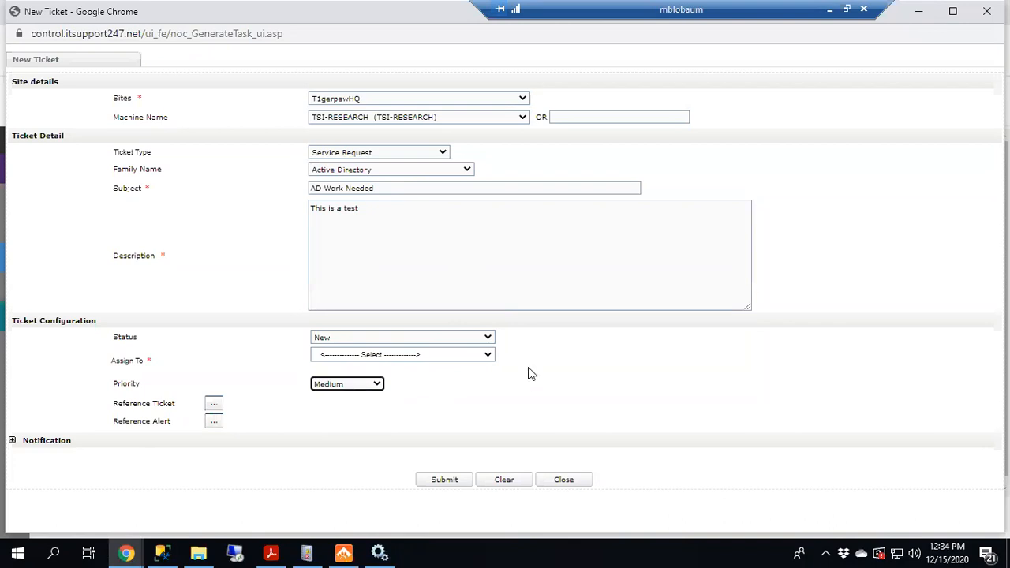
{"action": "left_click", "coordinate": [486, 355]}
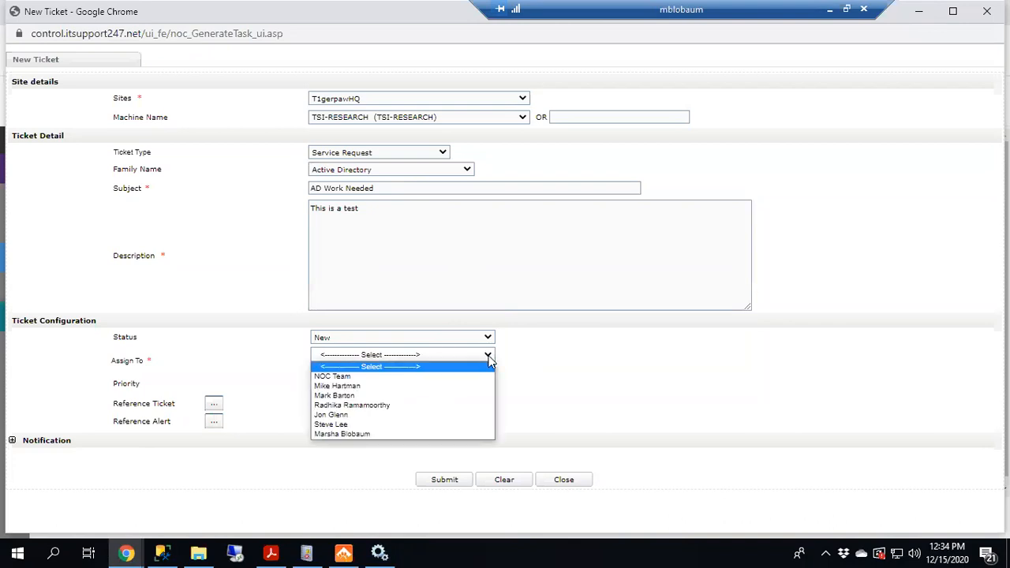
{"action": "left_click", "coordinate": [440, 378]}
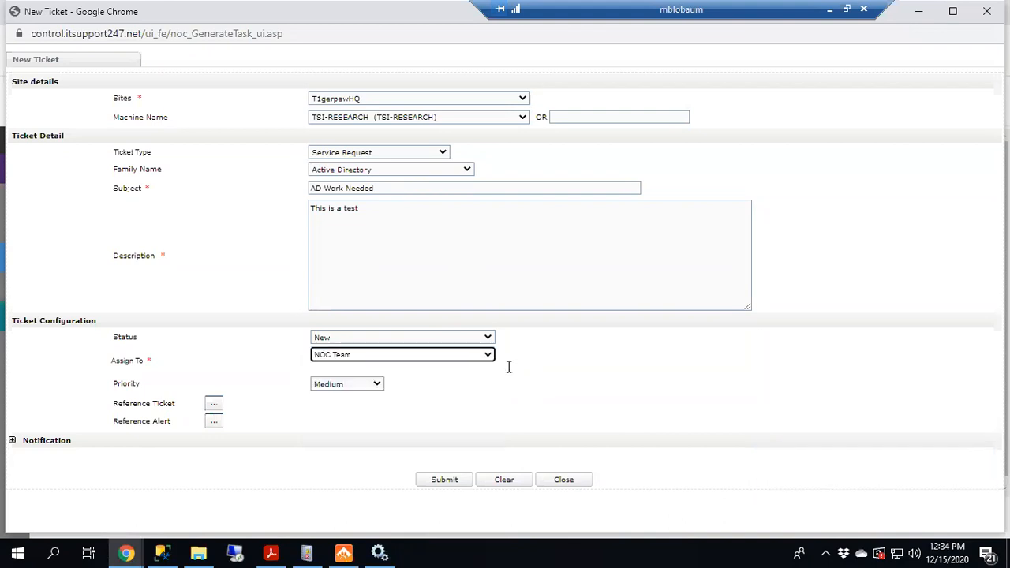
Extend the ticket subject to "AD Work Needed - Medium" and submit the ticket
{"action": "left_click", "coordinate": [407, 188]}
{"action": "type", "text": "- "}
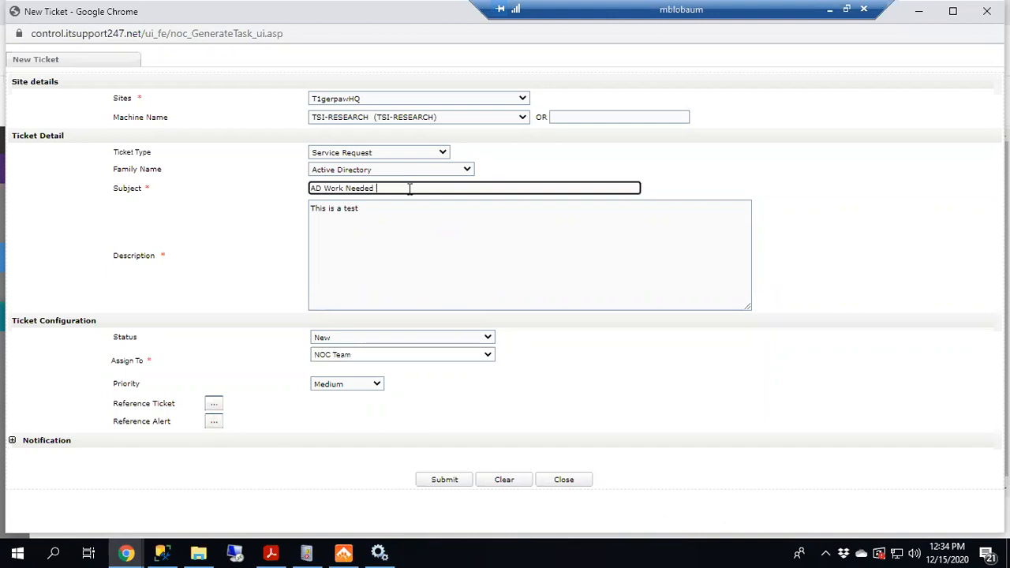
{"action": "type", "text": "Medium"}
{"action": "left_click", "coordinate": [447, 486]}
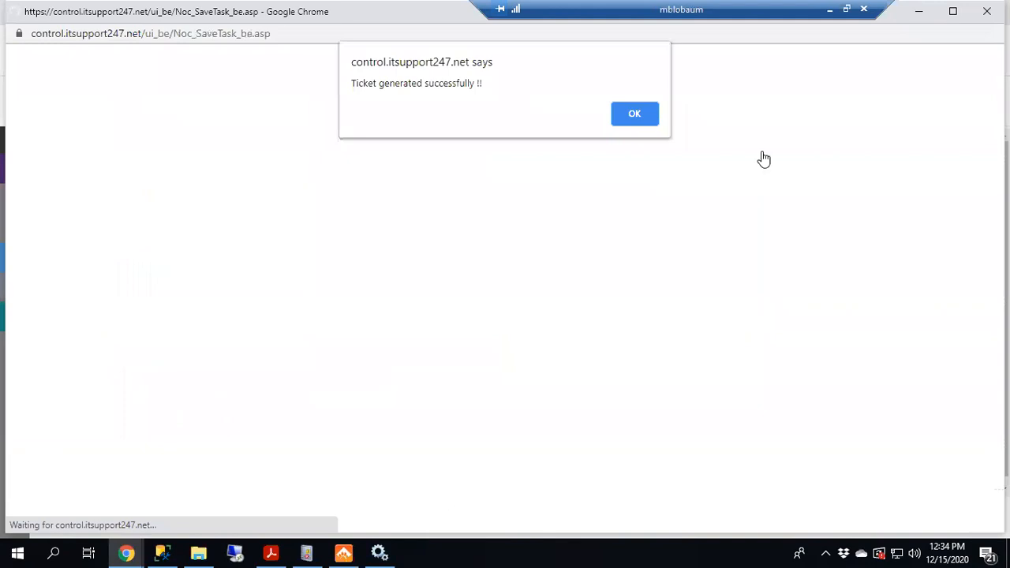
{"action": "left_click", "coordinate": [638, 112]}
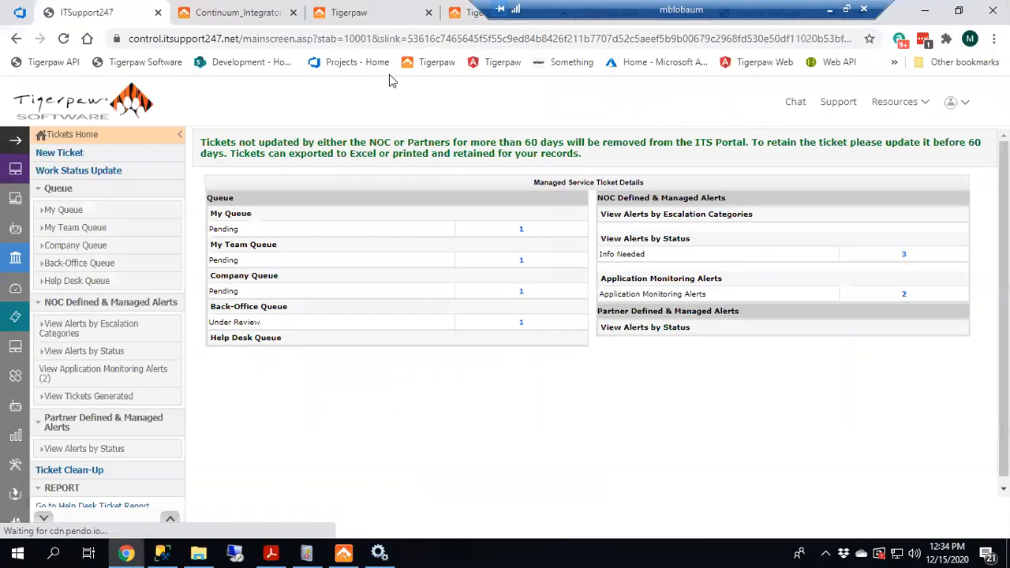
Start another new ticket for site T1gerpawHQ, machine QA-04-2, with the Backup family
{"action": "left_click", "coordinate": [59, 154]}
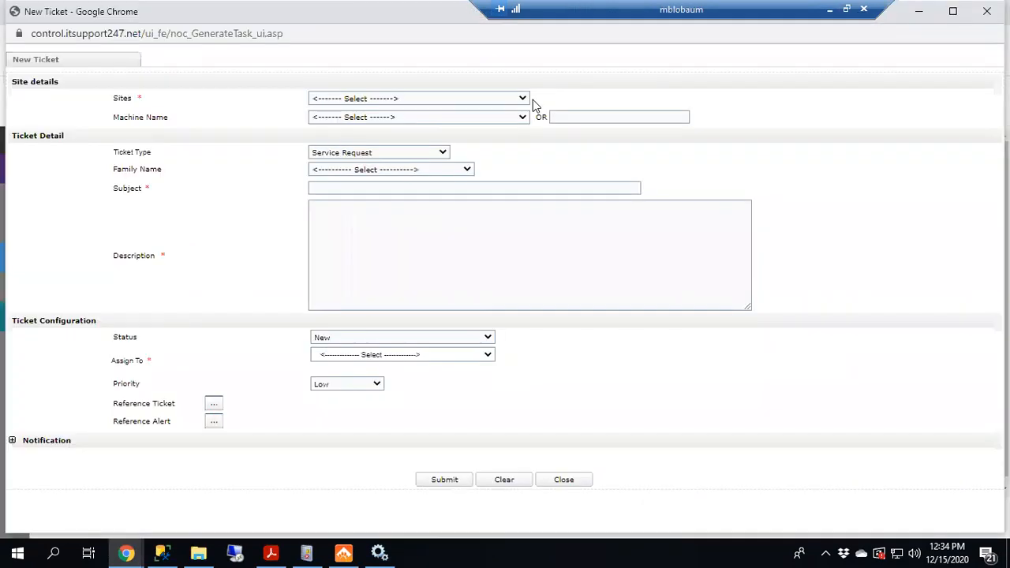
{"action": "left_click", "coordinate": [526, 97]}
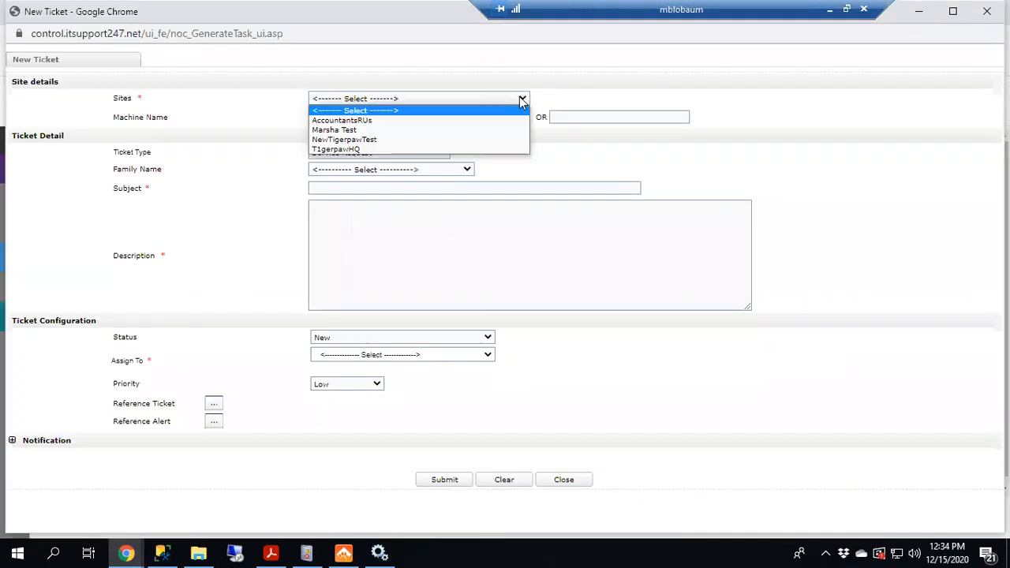
{"action": "left_click", "coordinate": [474, 147]}
{"action": "left_click", "coordinate": [473, 117]}
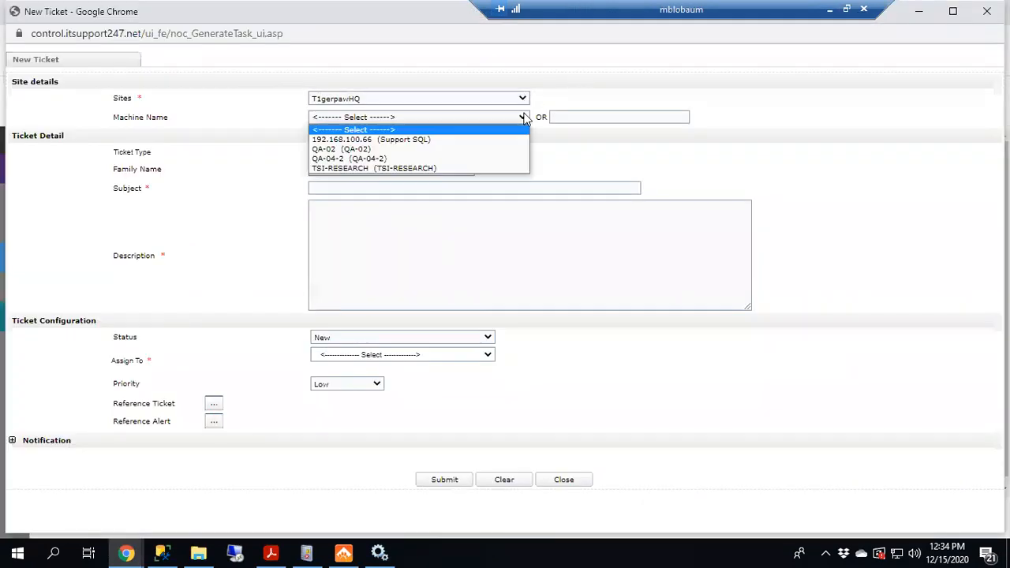
{"action": "left_click", "coordinate": [467, 159]}
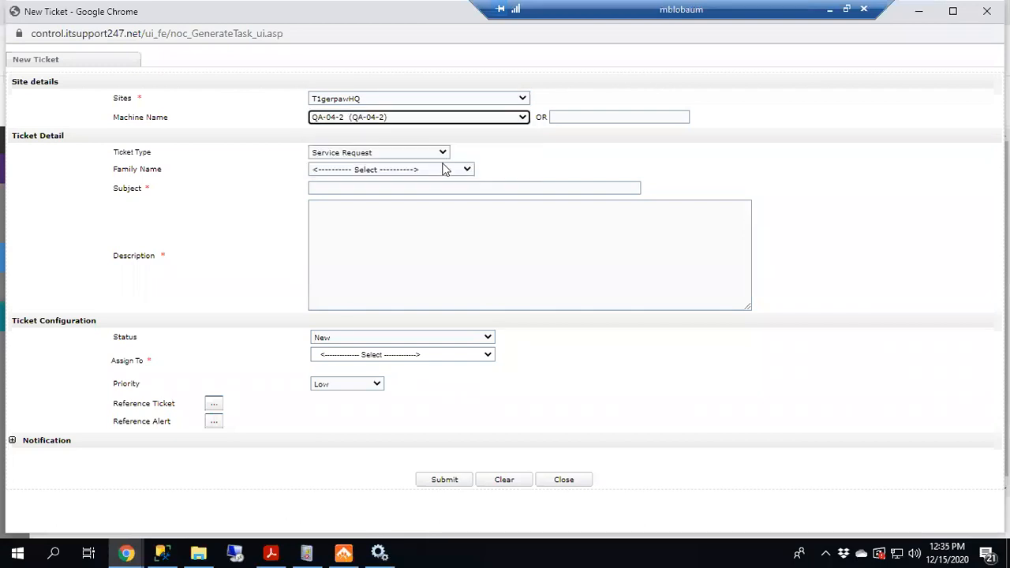
{"action": "left_click", "coordinate": [456, 169]}
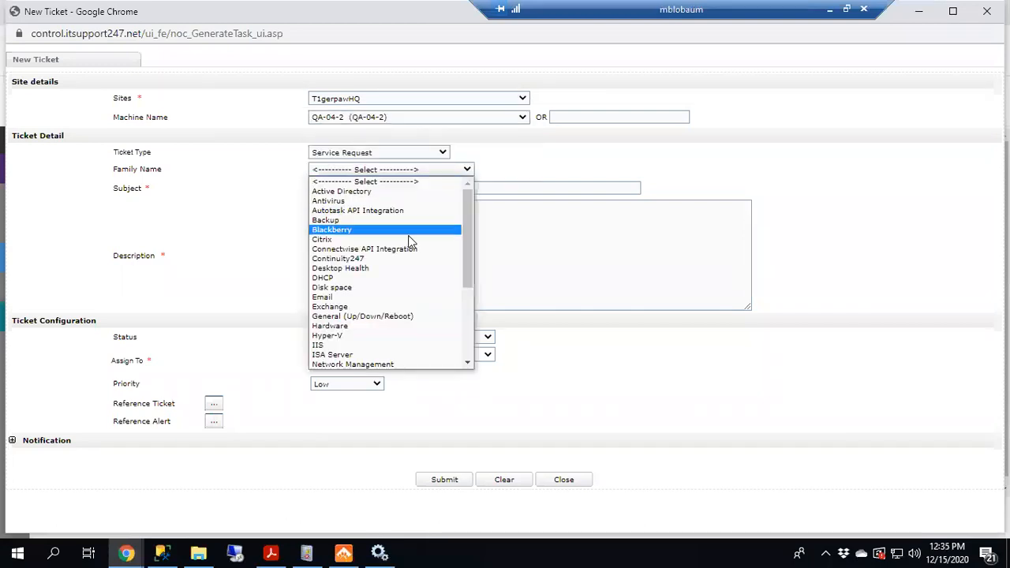
{"action": "left_click", "coordinate": [409, 221]}
Enter the subject "Backup machine - Low" and the description "Test information" for the ticket
{"action": "left_click", "coordinate": [448, 187]}
{"action": "type", "text": "Back"}
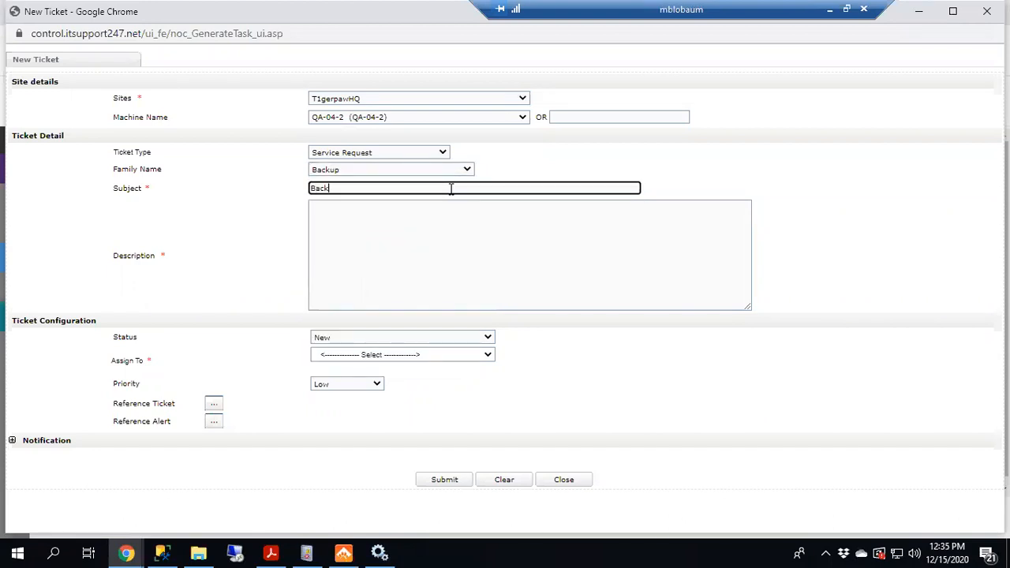
{"action": "type", "text": "up machine - Low"}
{"action": "left_click", "coordinate": [453, 260]}
{"action": "type", "text": "Test information"}
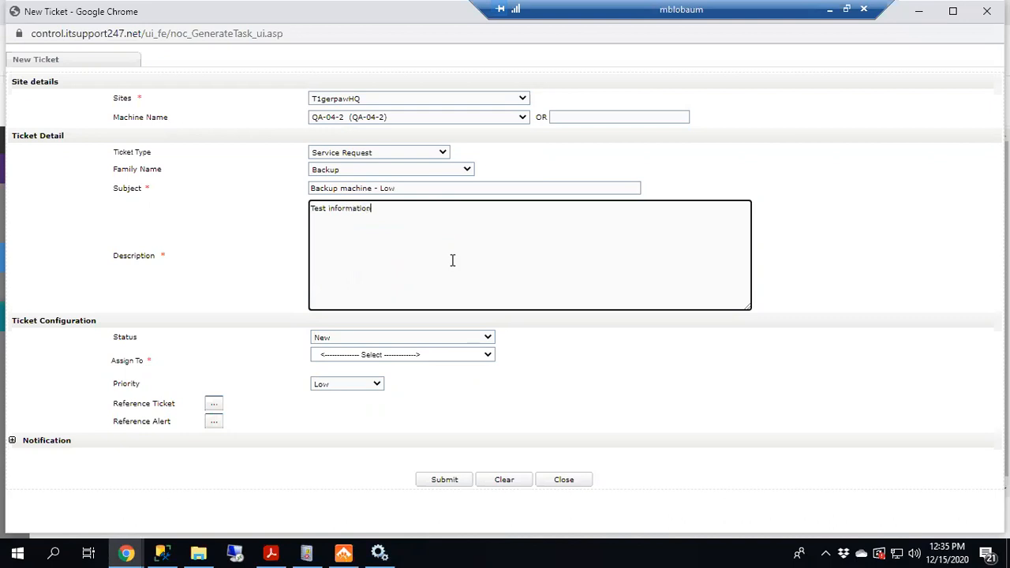
Assign the backup ticket to NOC Team and submit it
{"action": "left_click", "coordinate": [485, 353]}
{"action": "left_click", "coordinate": [486, 353]}
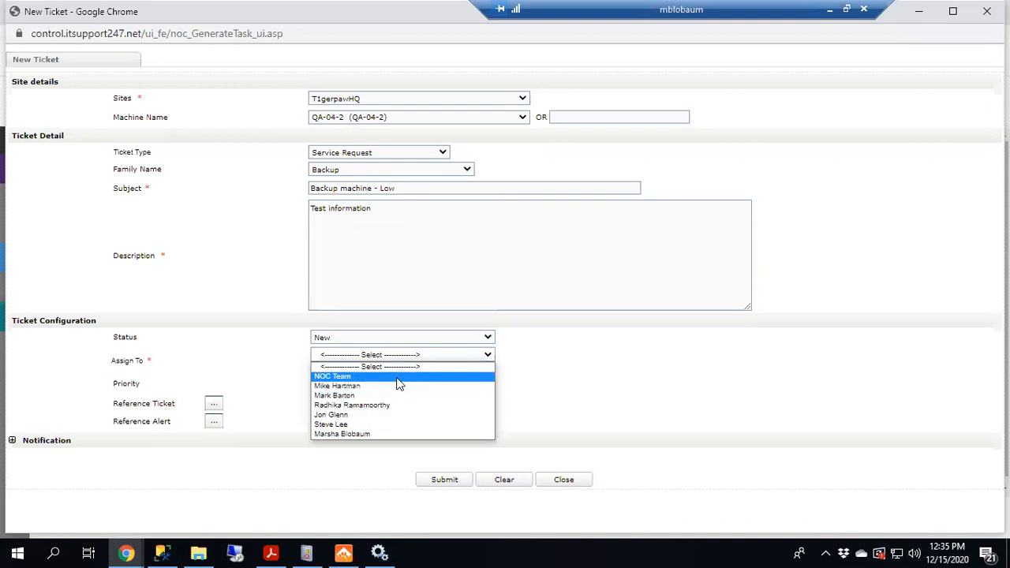
{"action": "left_click", "coordinate": [396, 377]}
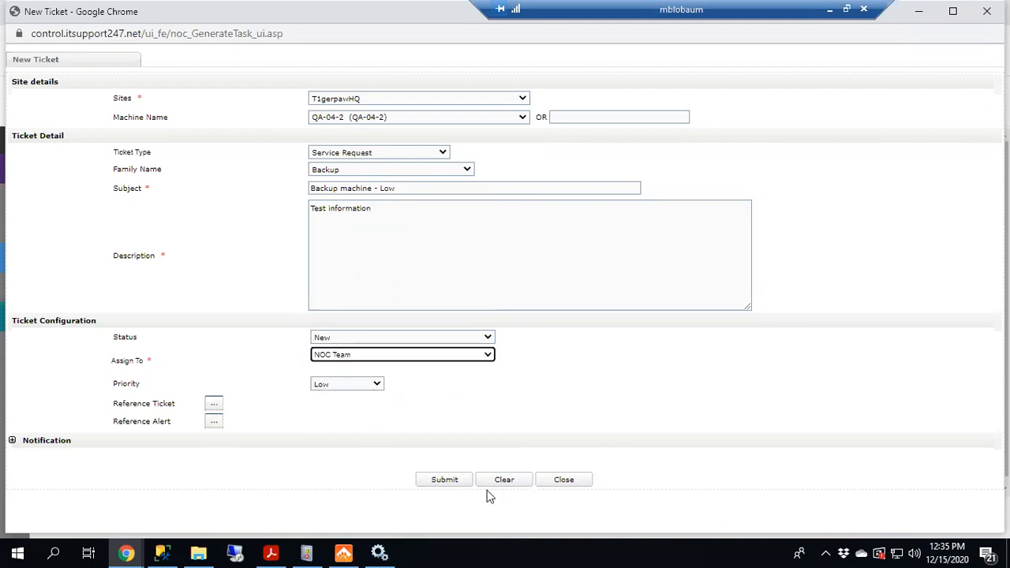
{"action": "left_click", "coordinate": [433, 481]}
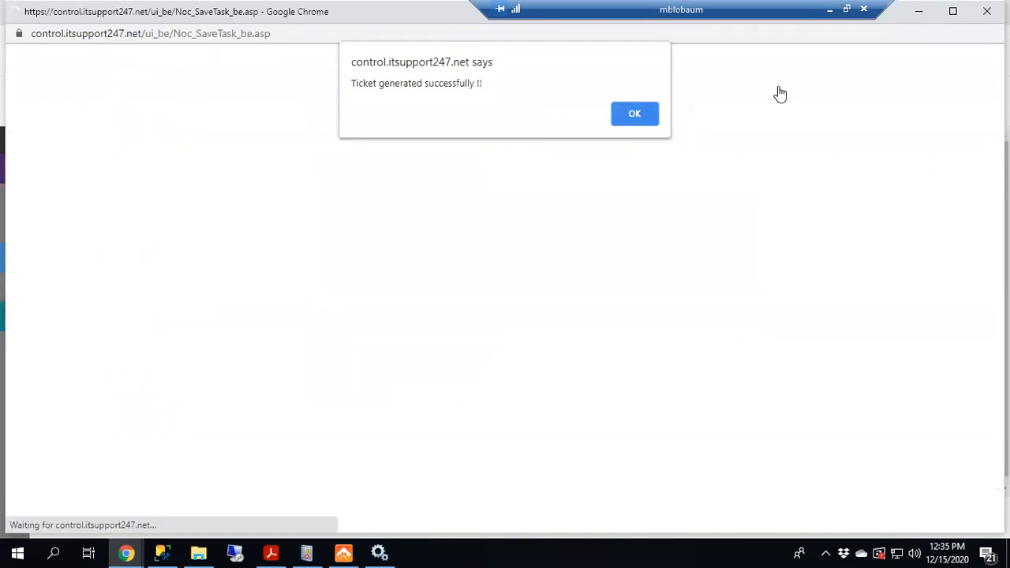
{"action": "left_click", "coordinate": [635, 113]}
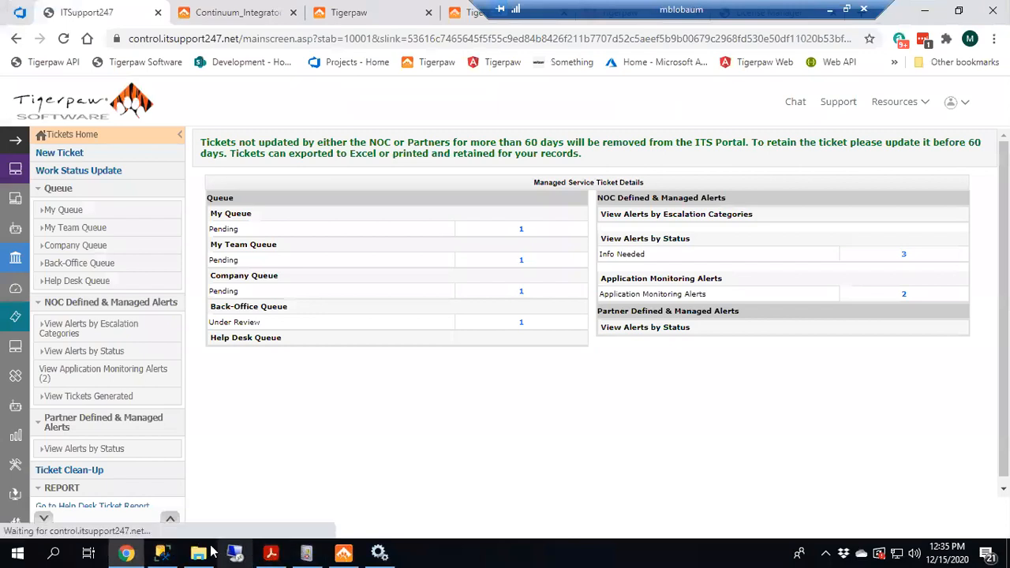
Switch to Tigerpaw and open the "AD Work Needed - Medium" service order from the Tigerpaw Headquarters service orders list
{"action": "left_click", "coordinate": [161, 551]}
{"action": "left_click", "coordinate": [161, 550]}
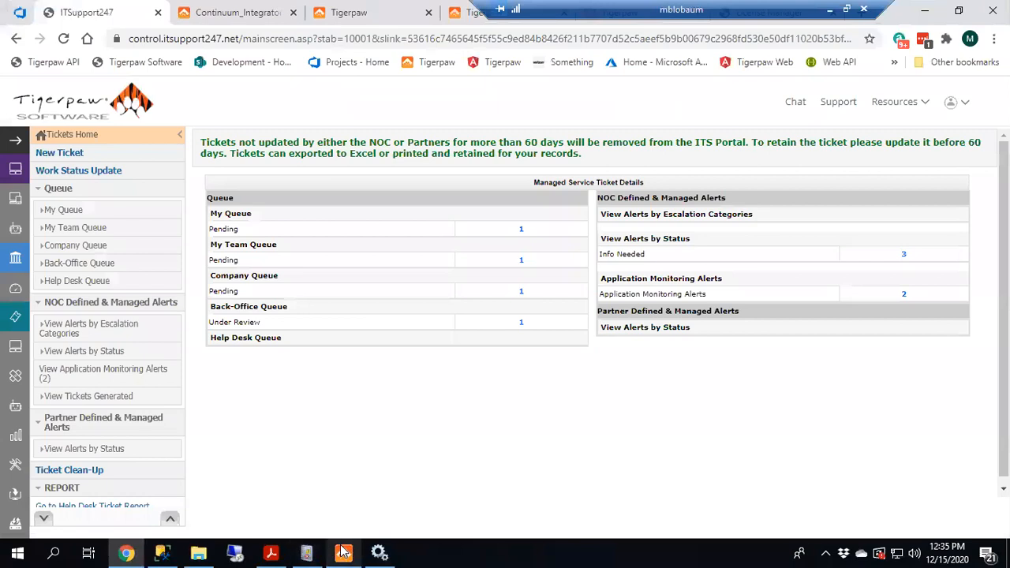
{"action": "left_click", "coordinate": [343, 552]}
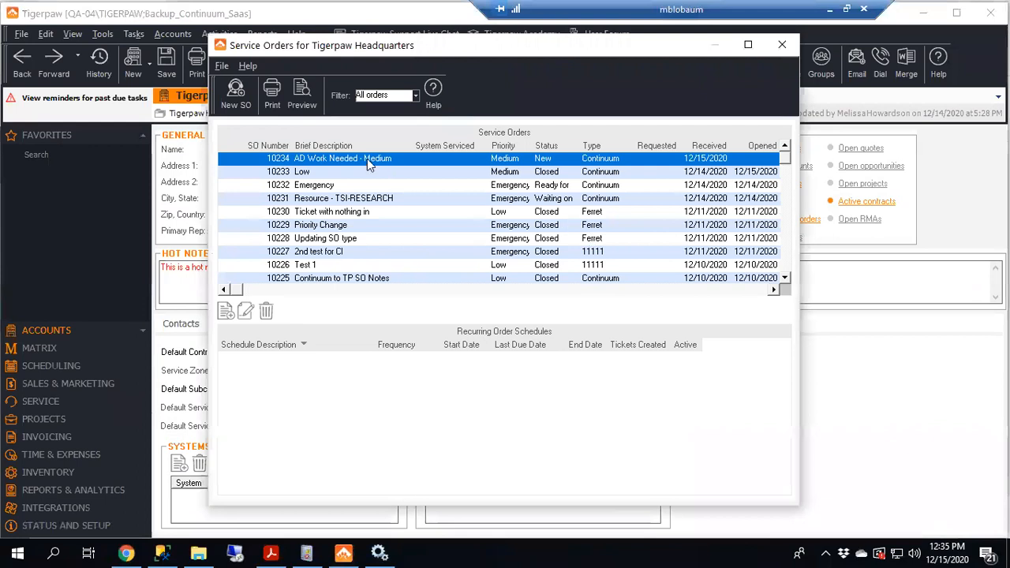
{"action": "left_click", "coordinate": [748, 44]}
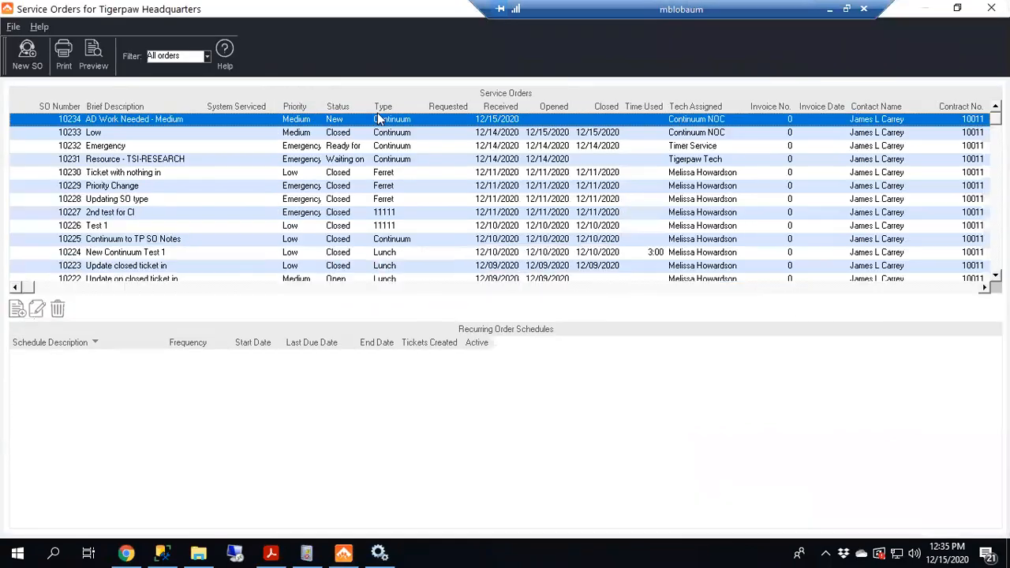
{"action": "double_click", "coordinate": [378, 115]}
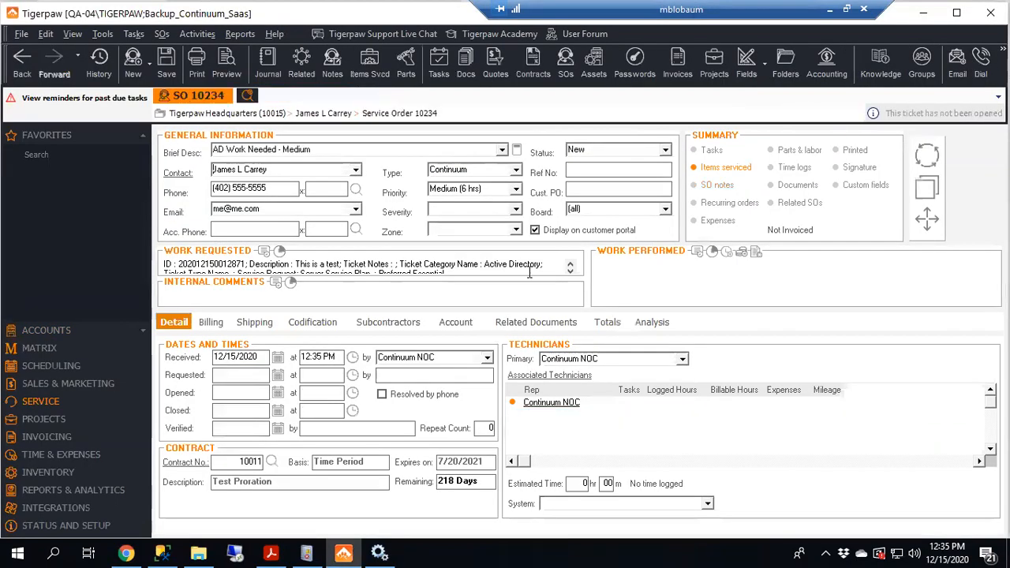
Read through the Work Requested text of the "AD Work Needed - Medium" service order and go to its Work Performed field
{"action": "left_click", "coordinate": [570, 272]}
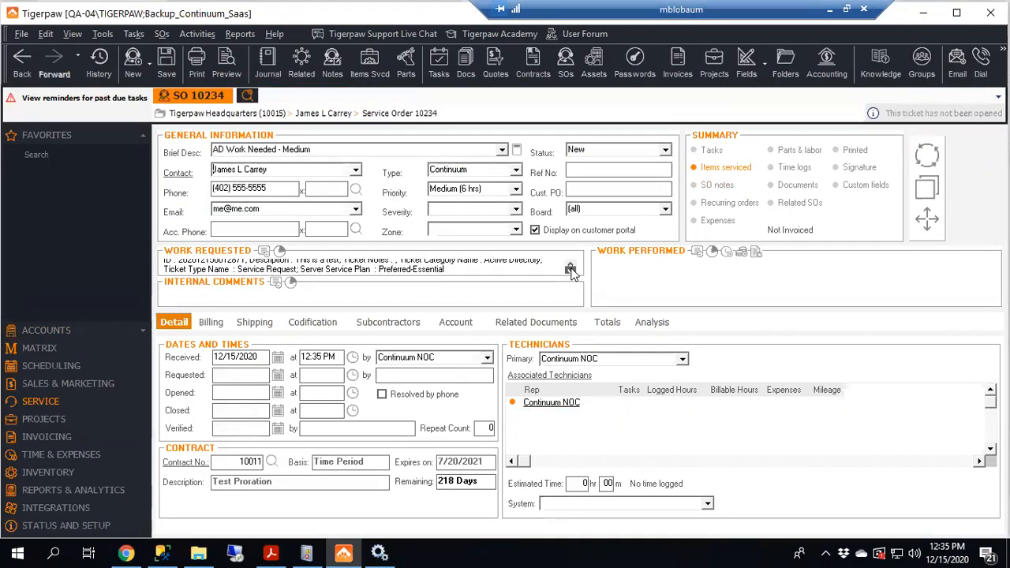
{"action": "left_click", "coordinate": [572, 264]}
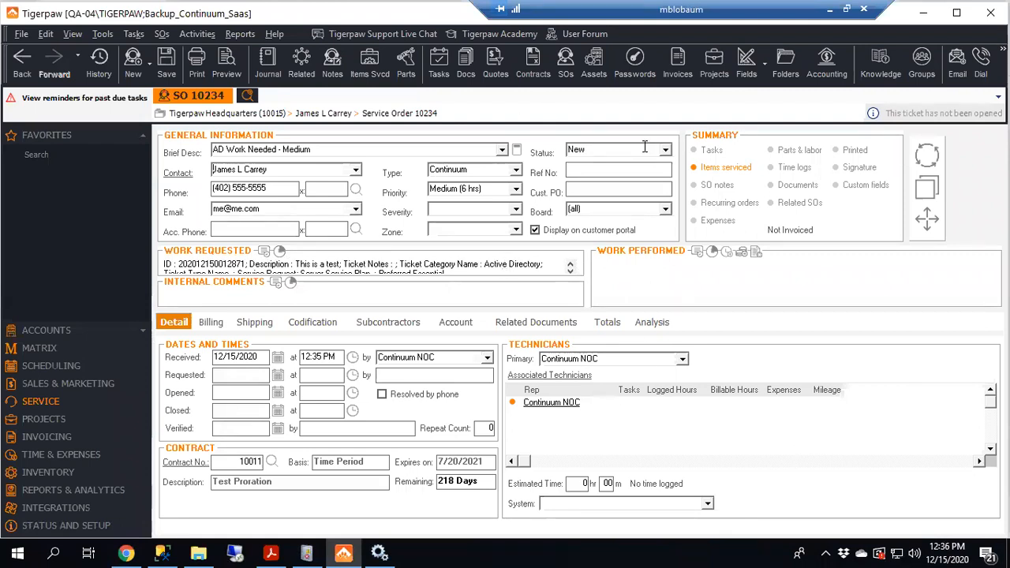
{"action": "left_click", "coordinate": [632, 297]}
Open the Tigerpaw Continuum Integration Configurator without stopping the service, examine the outbound status mapping, and return to the service order
{"action": "left_click", "coordinate": [6, 552]}
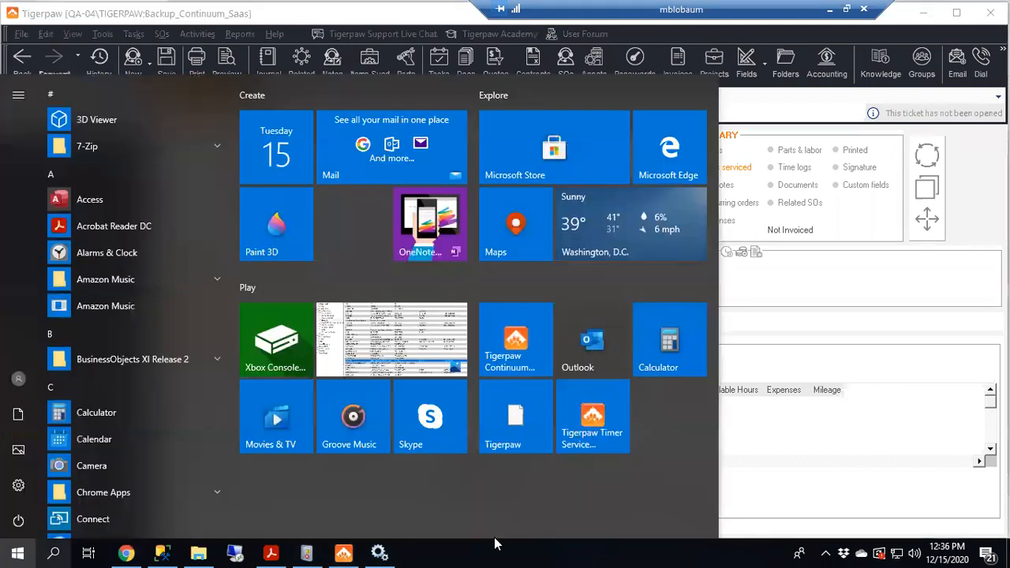
{"action": "left_click", "coordinate": [505, 335]}
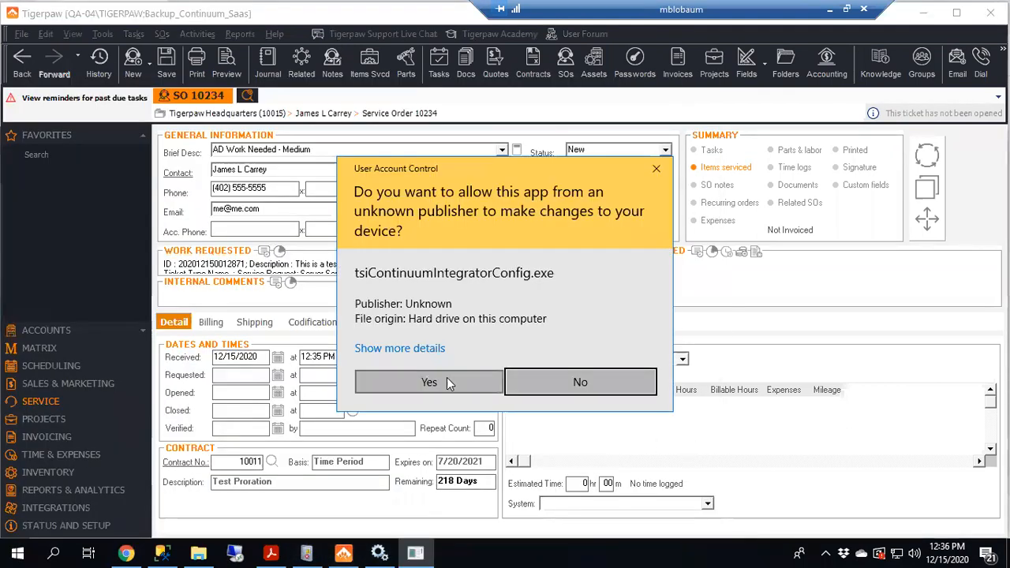
{"action": "left_click", "coordinate": [446, 382]}
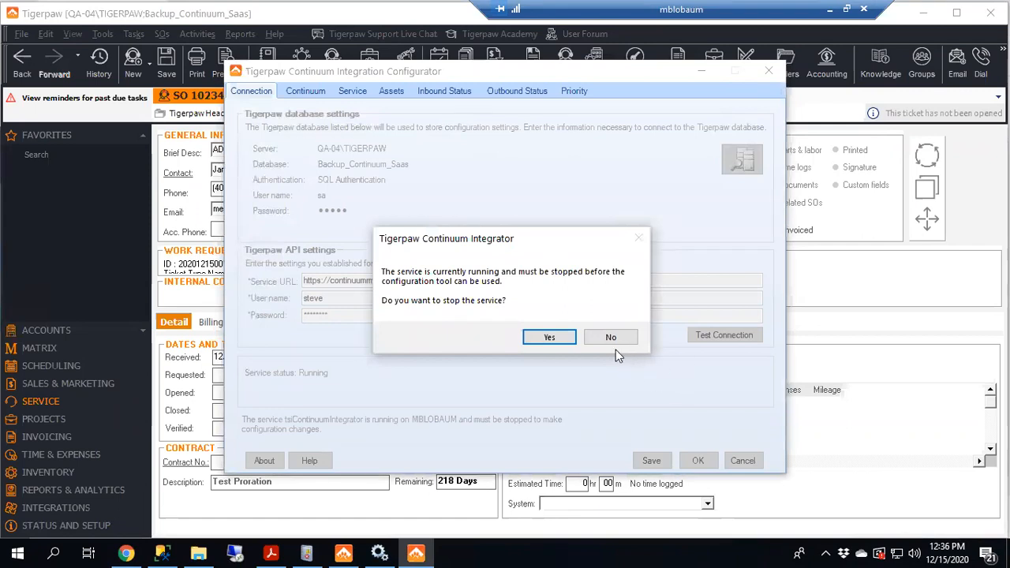
{"action": "left_click", "coordinate": [616, 337]}
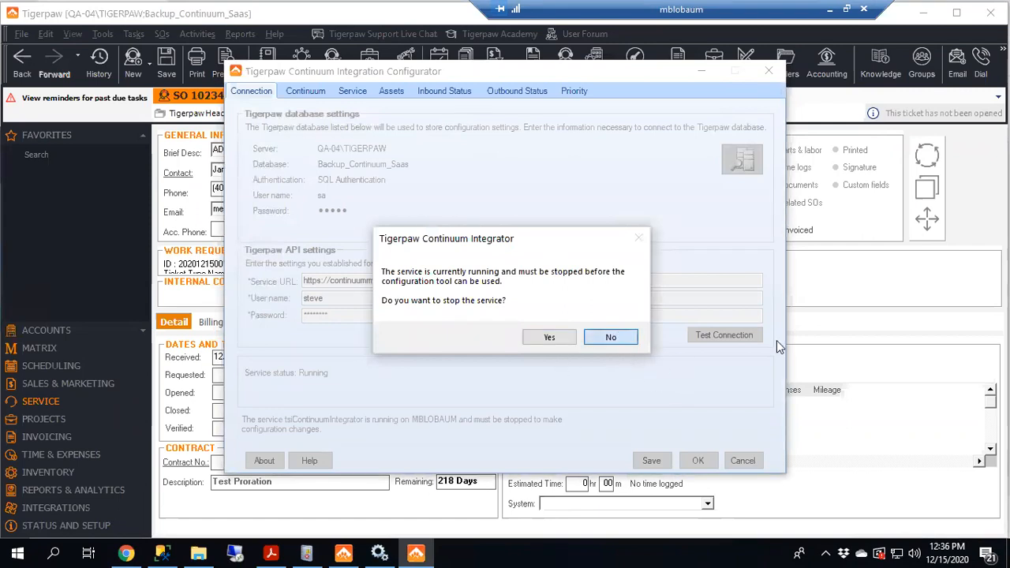
{"action": "left_click", "coordinate": [504, 94]}
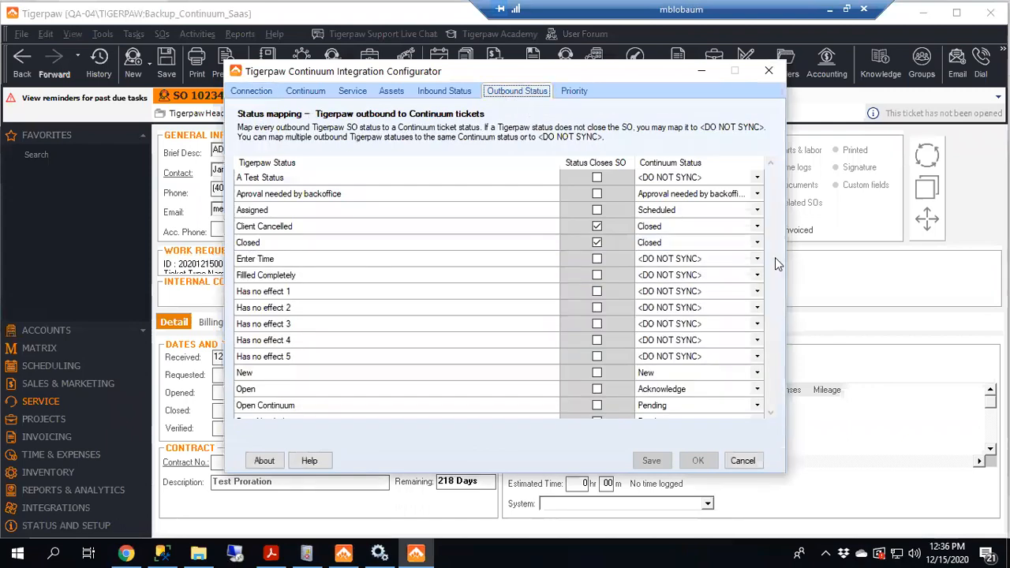
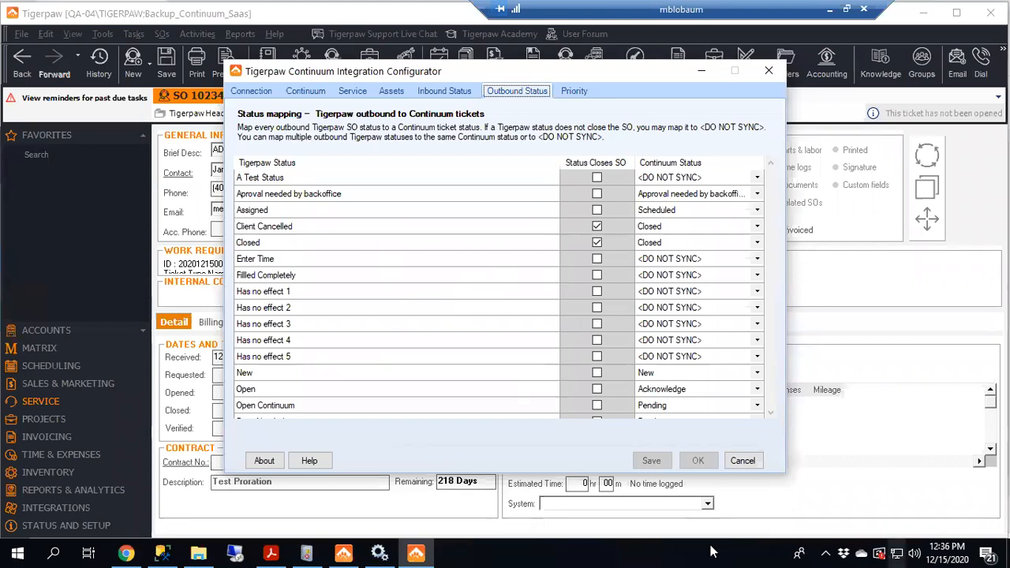
{"action": "left_click", "coordinate": [415, 552]}
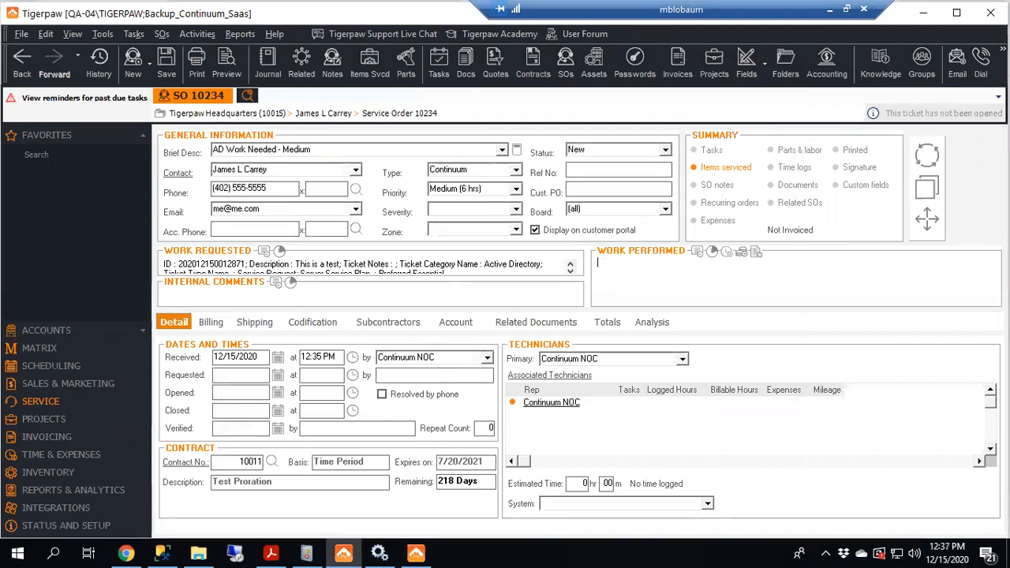
Choose a new primary technician for the service order and enter "Ticket assigned to" with the technician's first name as work performed
{"action": "type", "text": "Ticket assigned to"}
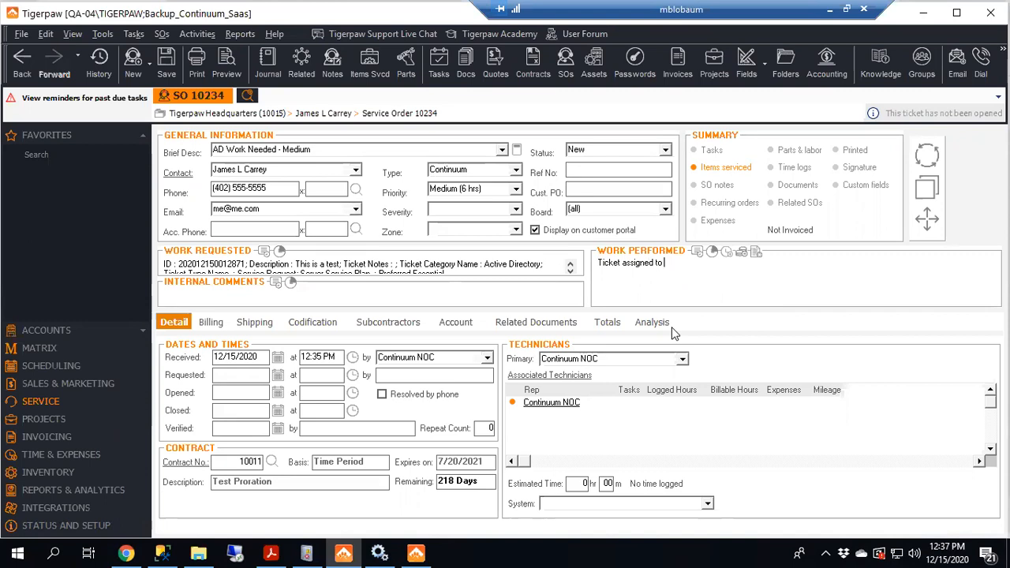
{"action": "left_click", "coordinate": [682, 359]}
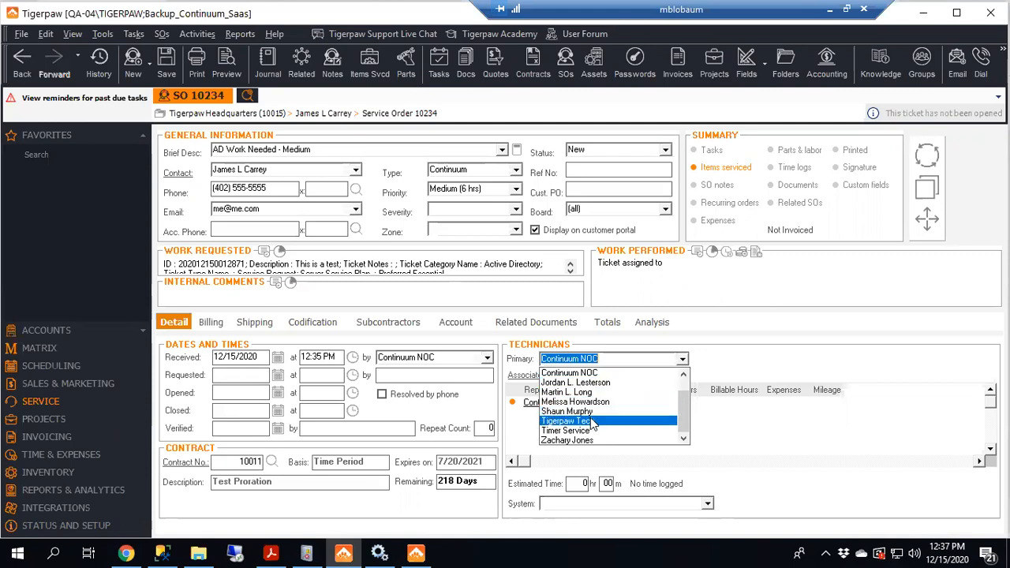
{"action": "left_click", "coordinate": [587, 411]}
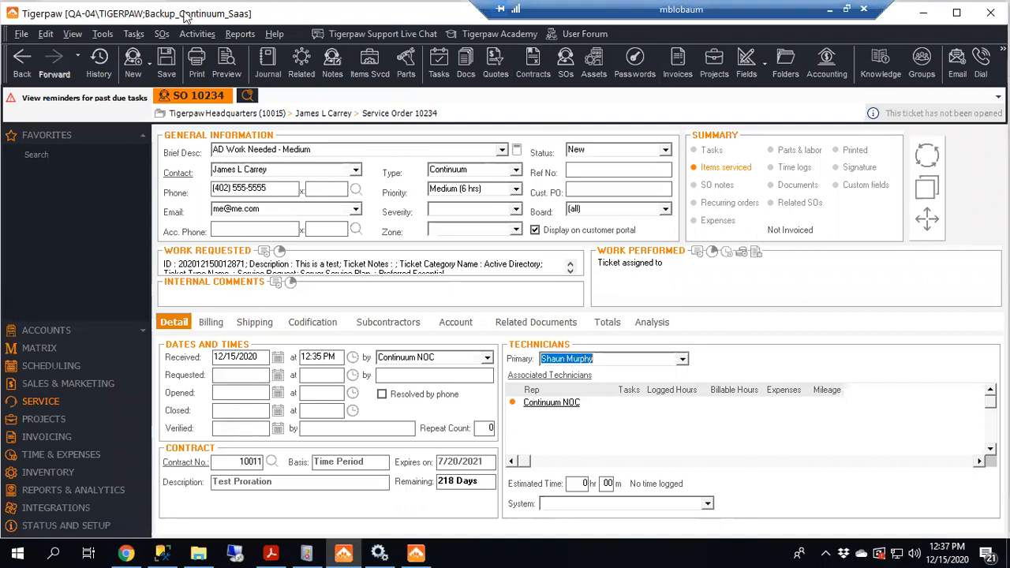
{"action": "left_click", "coordinate": [683, 263]}
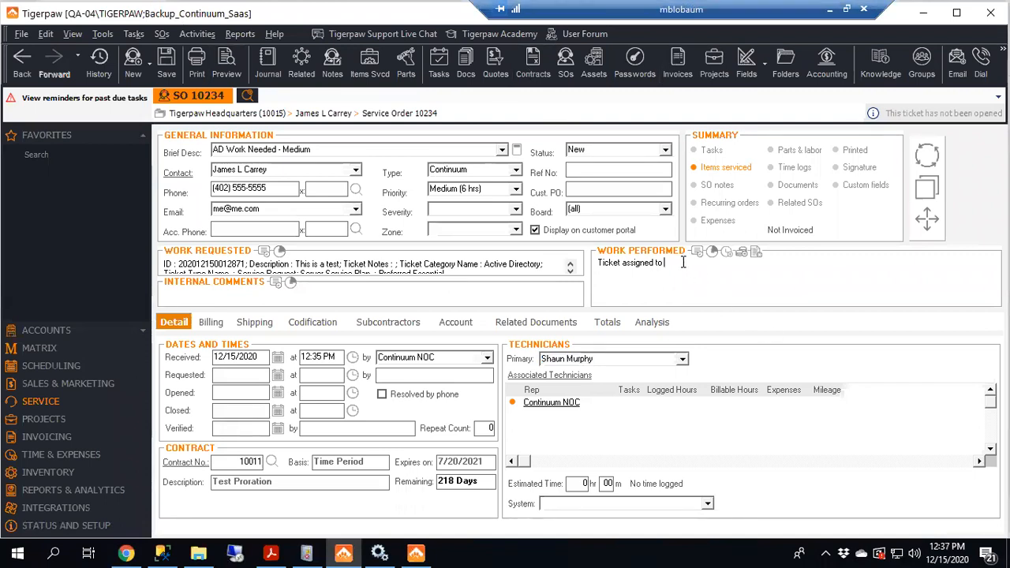
{"action": "type", "text": "Shaun"}
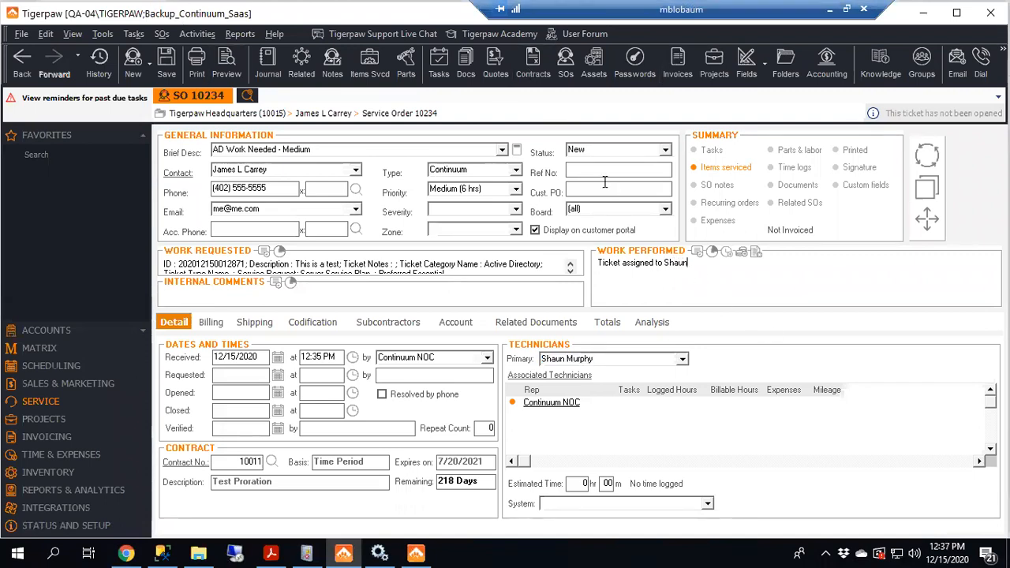
Set the service order's status to Assigned and save it, dismissing the spelling check without changes
{"action": "left_click", "coordinate": [665, 149]}
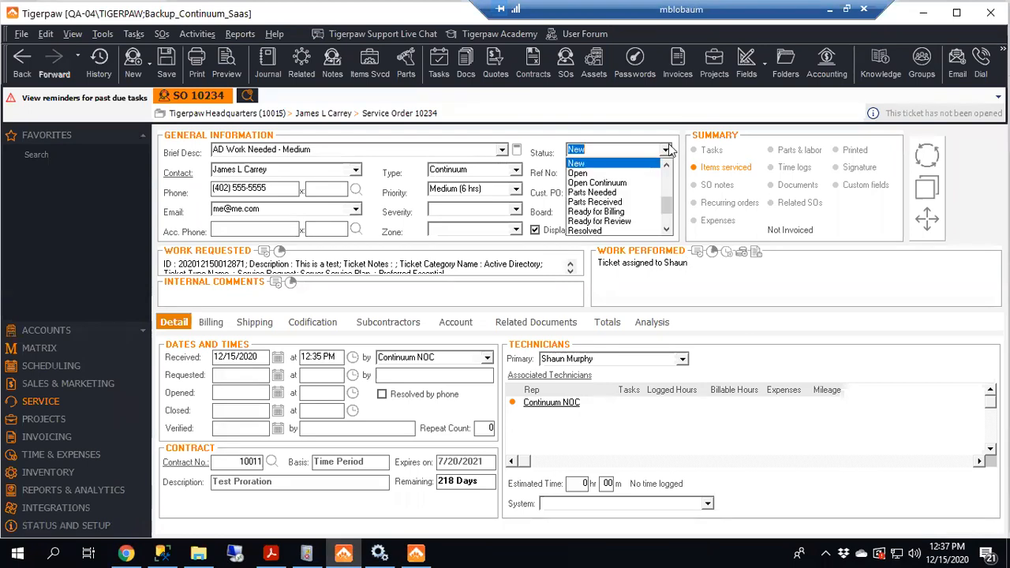
{"action": "type", "text": "atus"}
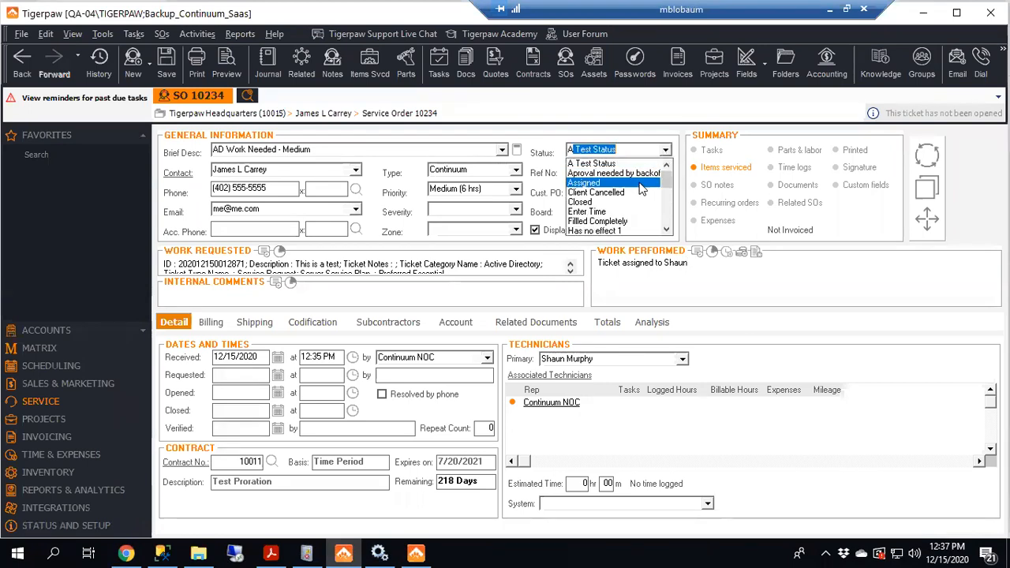
{"action": "left_click", "coordinate": [641, 183]}
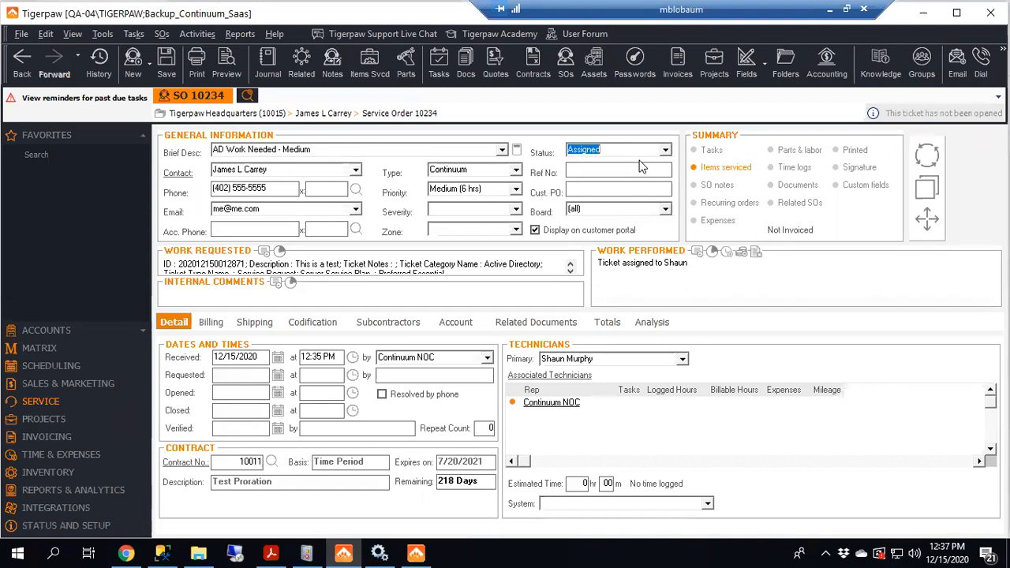
{"action": "left_click", "coordinate": [166, 64]}
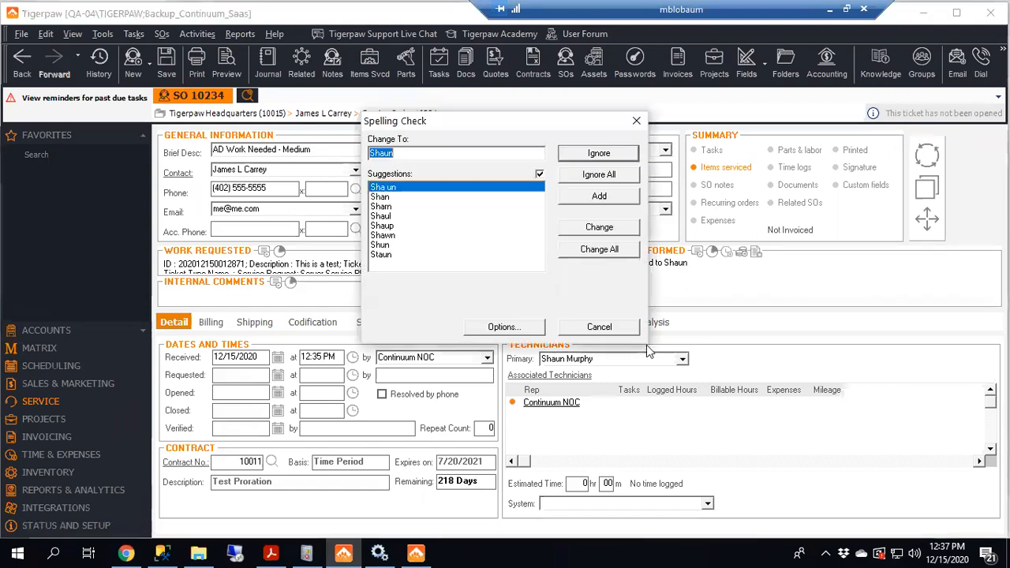
{"action": "left_click", "coordinate": [597, 327]}
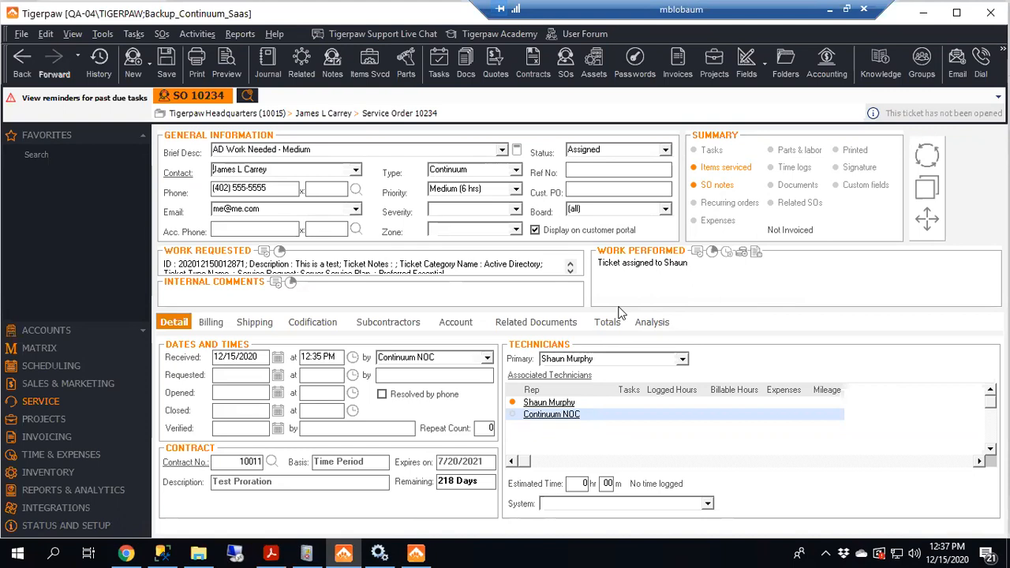
Show the Tigerpaw Headquarters service orders list, and rerun the tblContinuum_CallbackTickets query in SQL Server Management Studio
{"action": "left_click", "coordinate": [567, 65]}
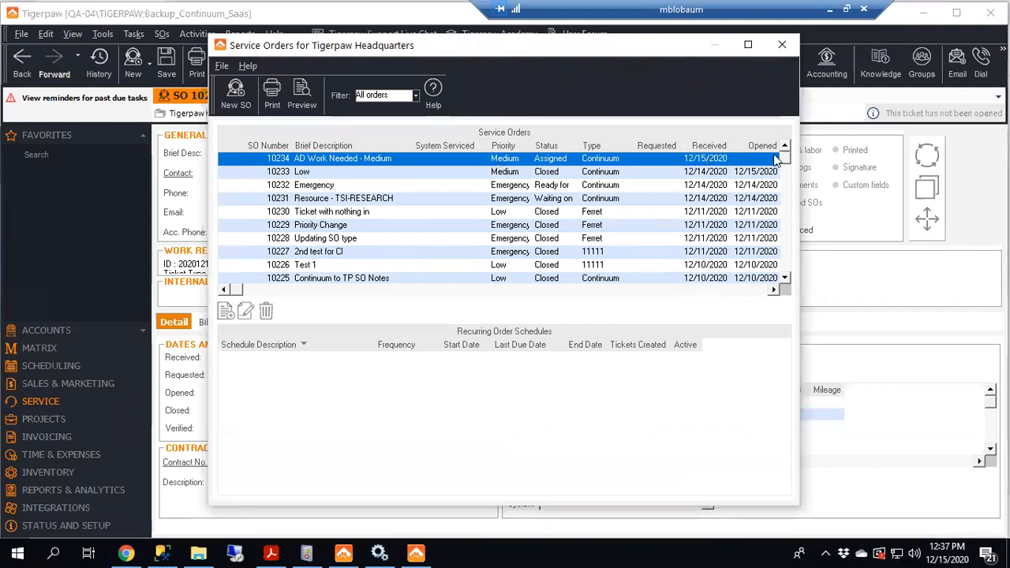
{"action": "left_click", "coordinate": [178, 552]}
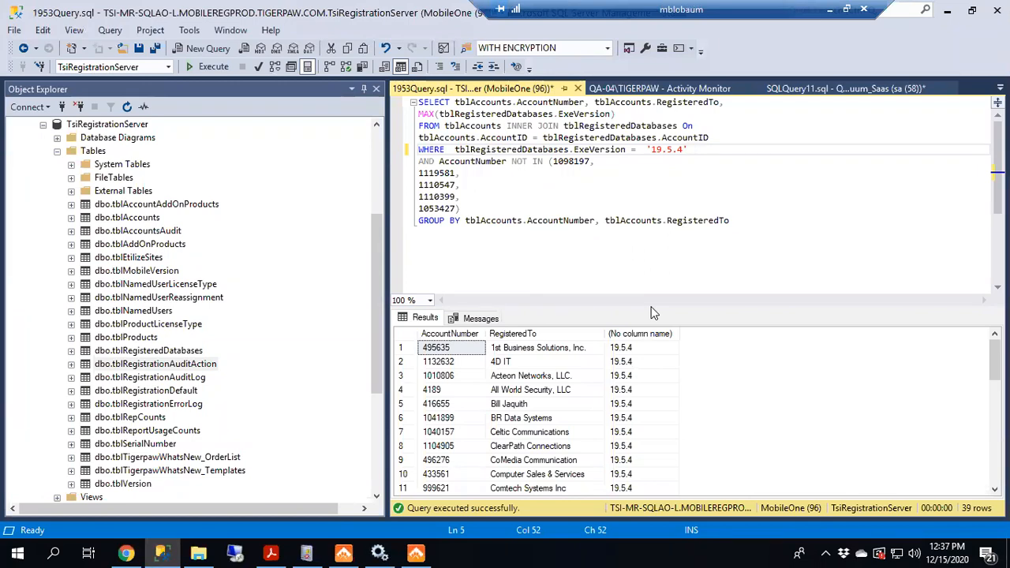
{"action": "left_click", "coordinate": [659, 88]}
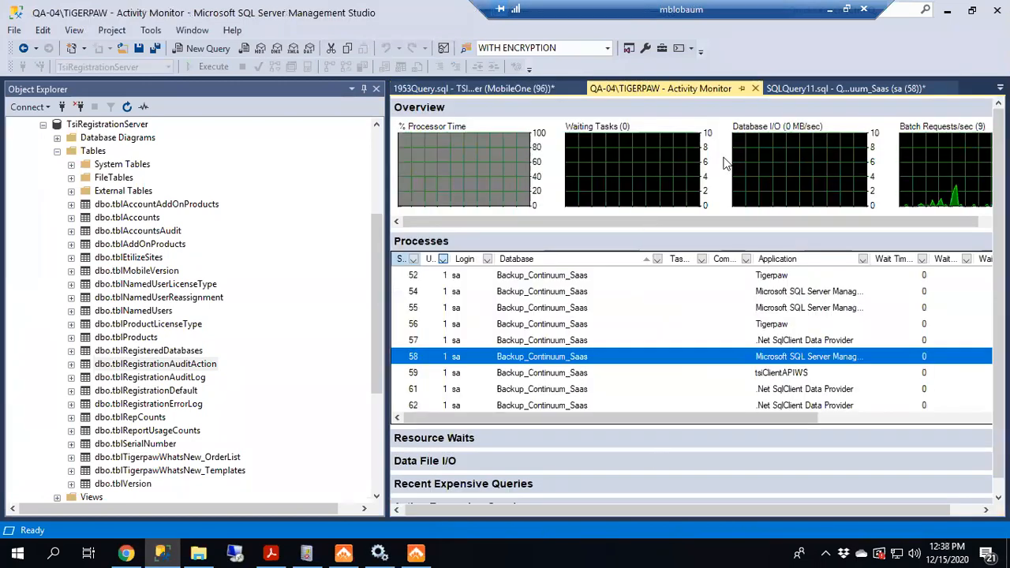
{"action": "left_click", "coordinate": [793, 89]}
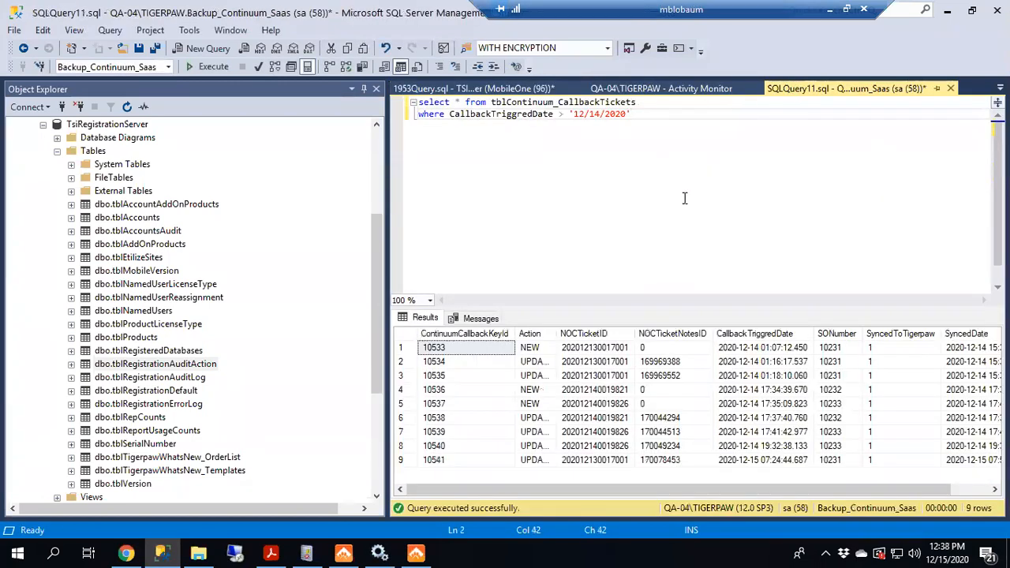
{"action": "left_click", "coordinate": [213, 67]}
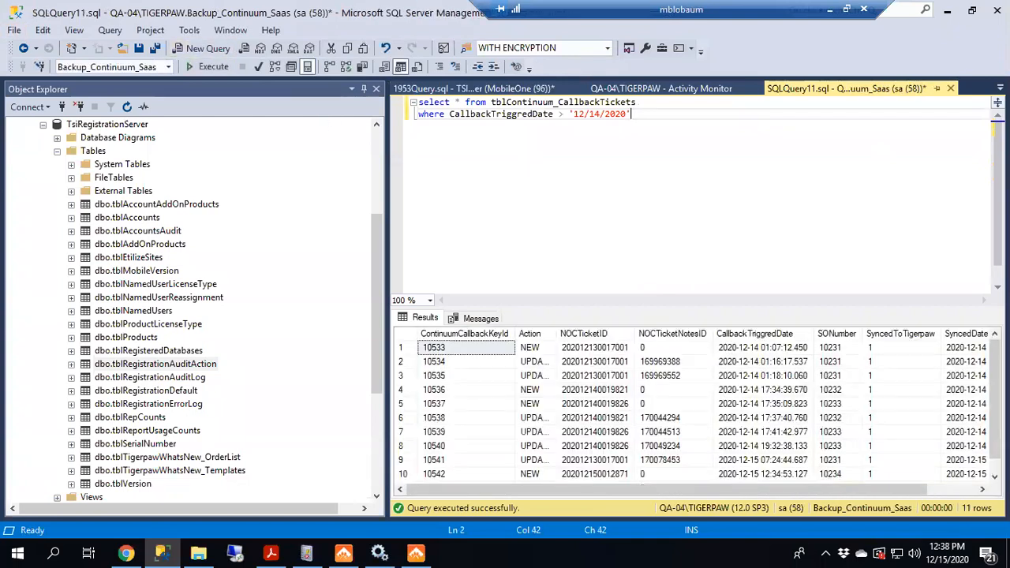
Examine the SO number and sync columns of the newest callback rows, and return to the service order with its list closed
{"action": "scroll", "coordinate": [742, 394], "scroll_direction": "down", "scroll_amount": 1}
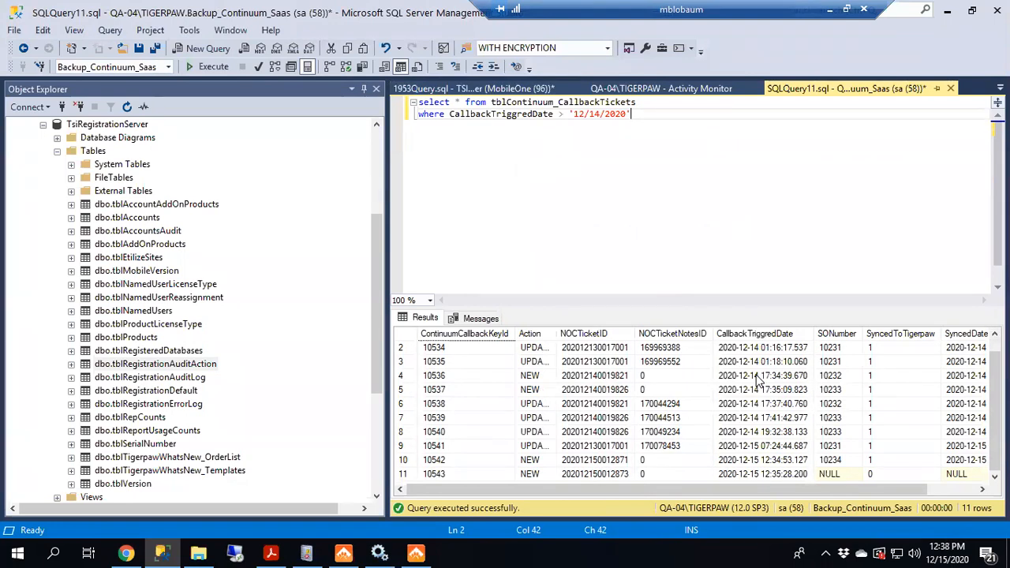
{"action": "left_click_drag", "start_coordinate": [844, 489], "coordinate": [895, 490]}
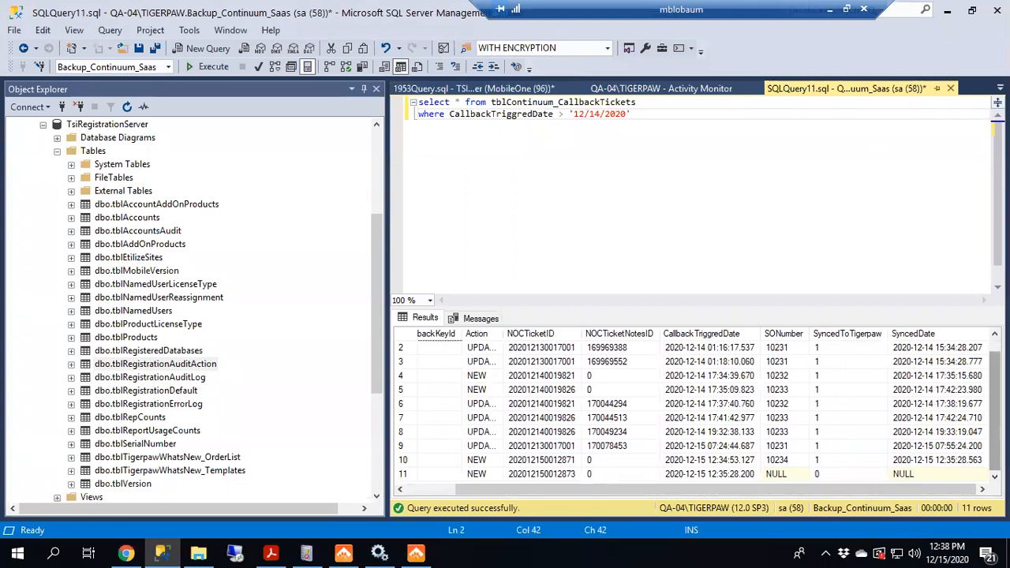
{"action": "left_click_drag", "start_coordinate": [560, 489], "coordinate": [636, 487]}
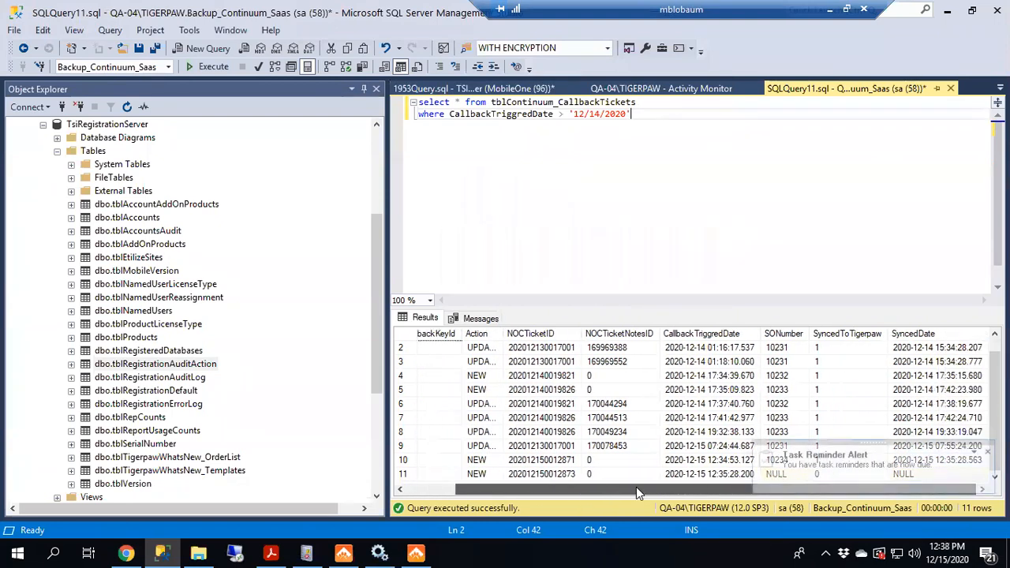
{"action": "left_click", "coordinate": [951, 11]}
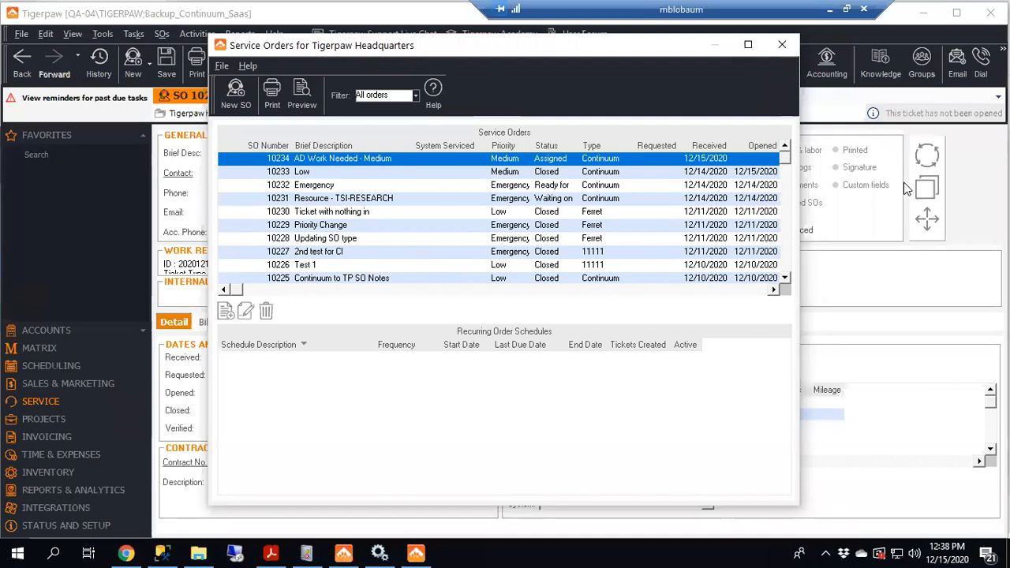
{"action": "left_click", "coordinate": [782, 44]}
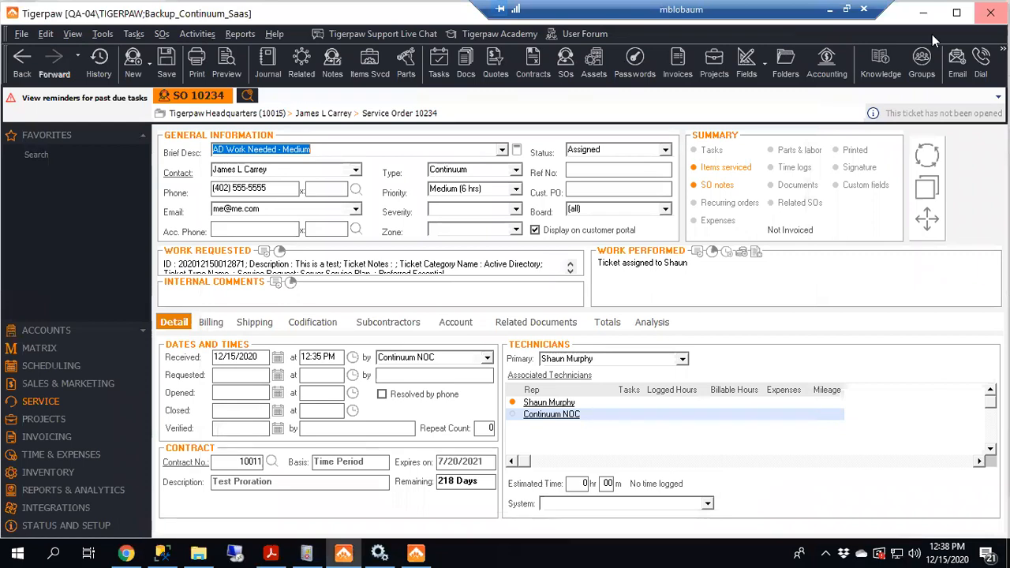
Switch to the ITSupport247 portal in Chrome and review the status and comment list of the "AD Work Needed - Medium" ticket from the ticket list
{"action": "left_click", "coordinate": [126, 553]}
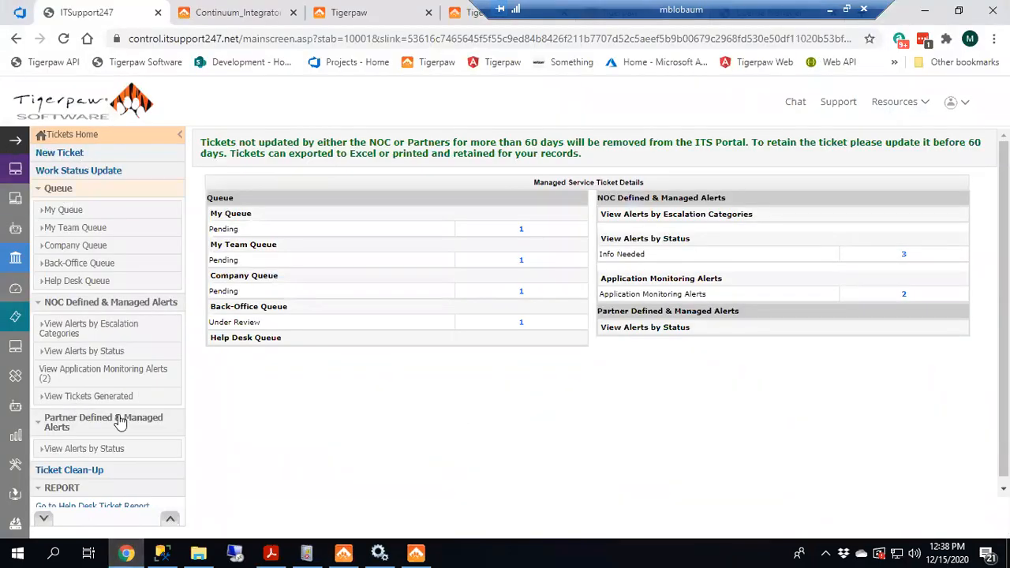
{"action": "scroll", "coordinate": [120, 422], "scroll_direction": "down", "scroll_amount": 1}
{"action": "left_click", "coordinate": [50, 481]}
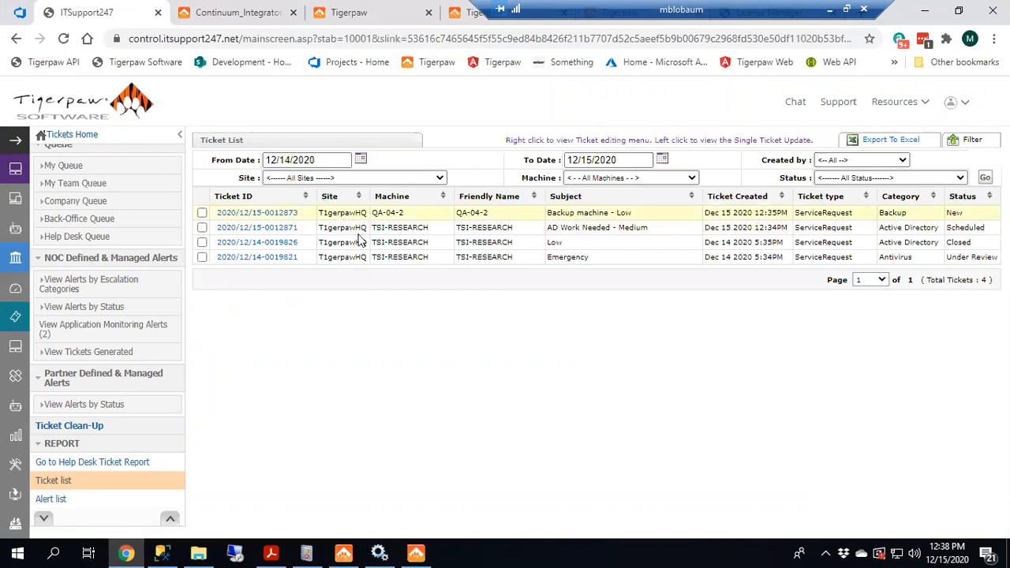
{"action": "left_click", "coordinate": [256, 229]}
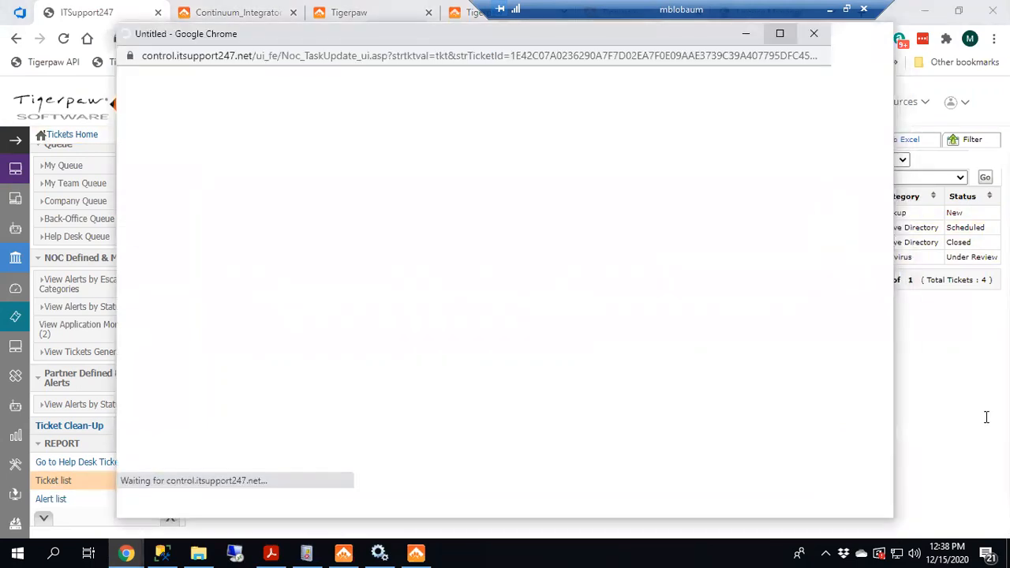
{"action": "scroll", "coordinate": [782, 360], "scroll_direction": "down", "scroll_amount": 1}
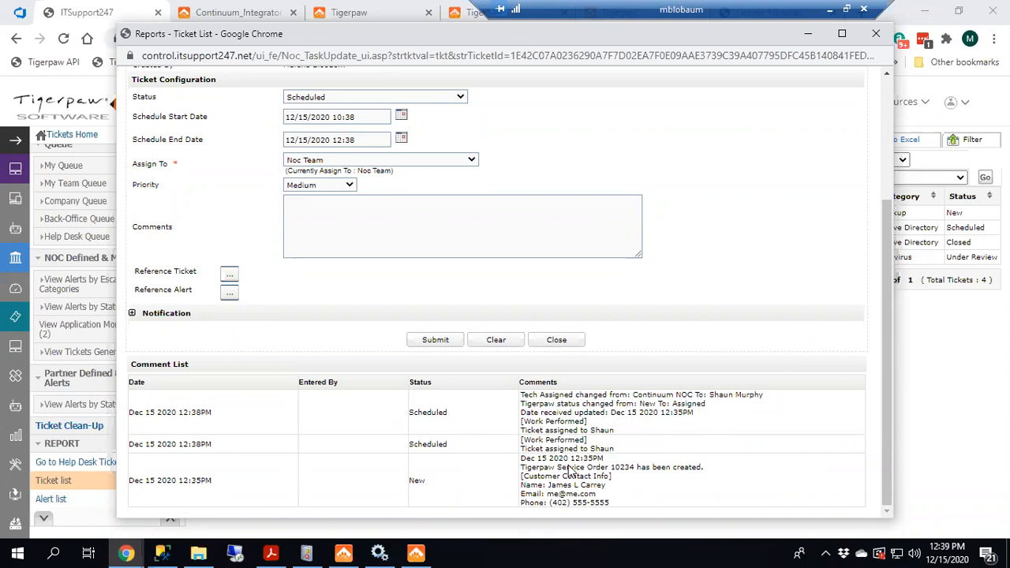
{"action": "key", "text": "alt+F4"}
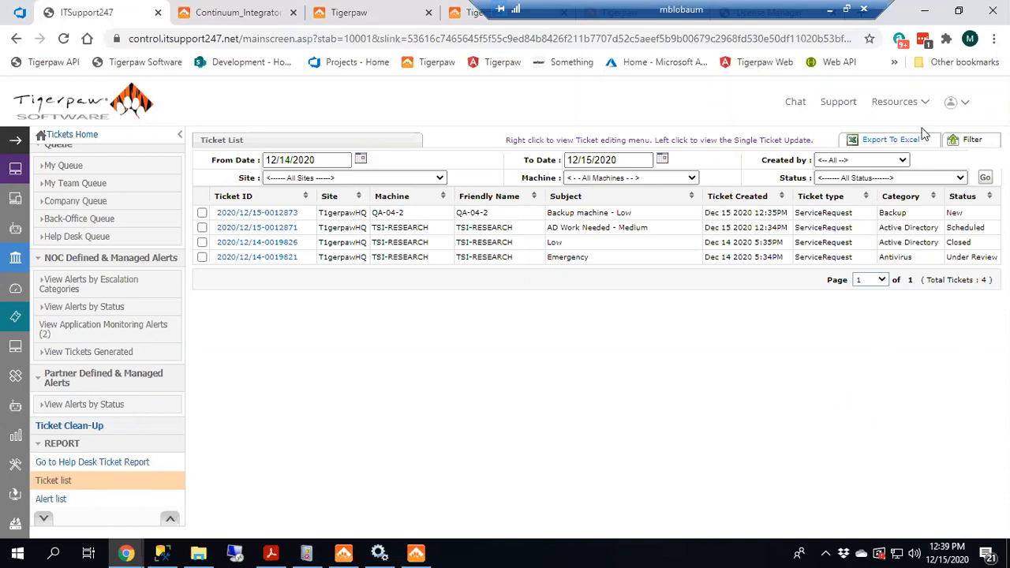
Review the outbound status mappings in the Tigerpaw Continuum Integration Configurator, and switch to the "AD Work Needed - Medium" service order in Tigerpaw
{"action": "left_click", "coordinate": [418, 553]}
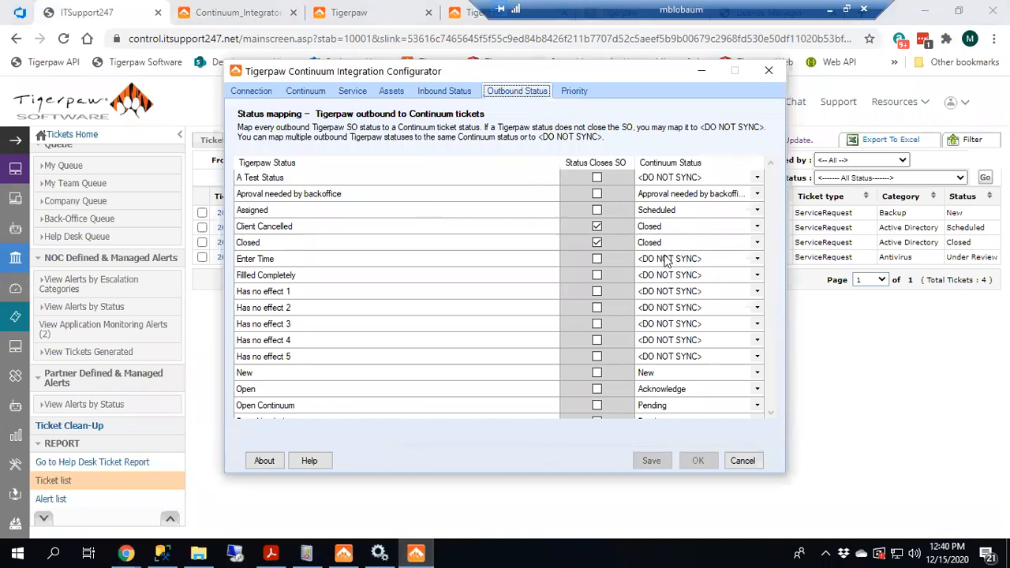
{"action": "left_click", "coordinate": [430, 552]}
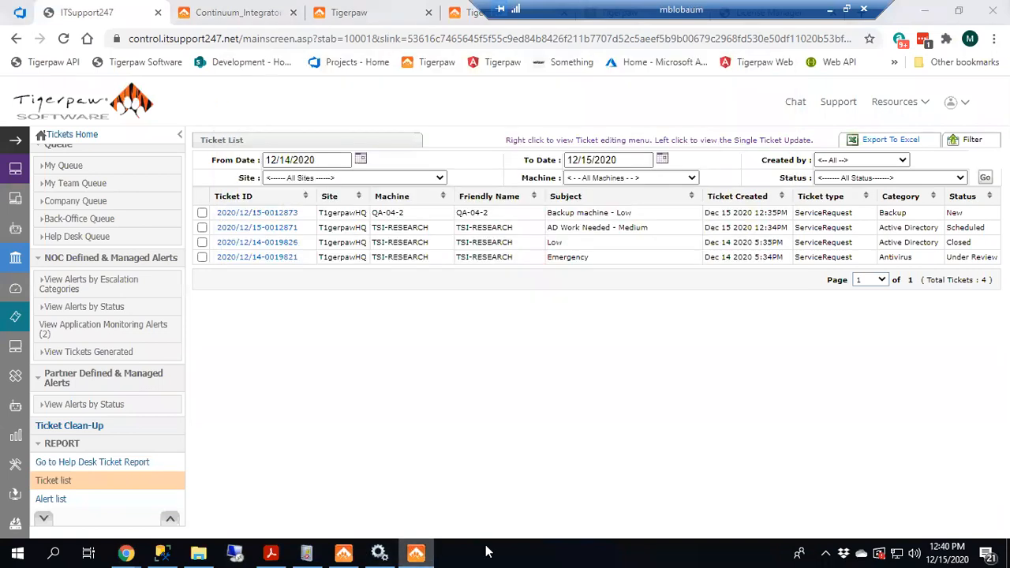
{"action": "left_click", "coordinate": [343, 552]}
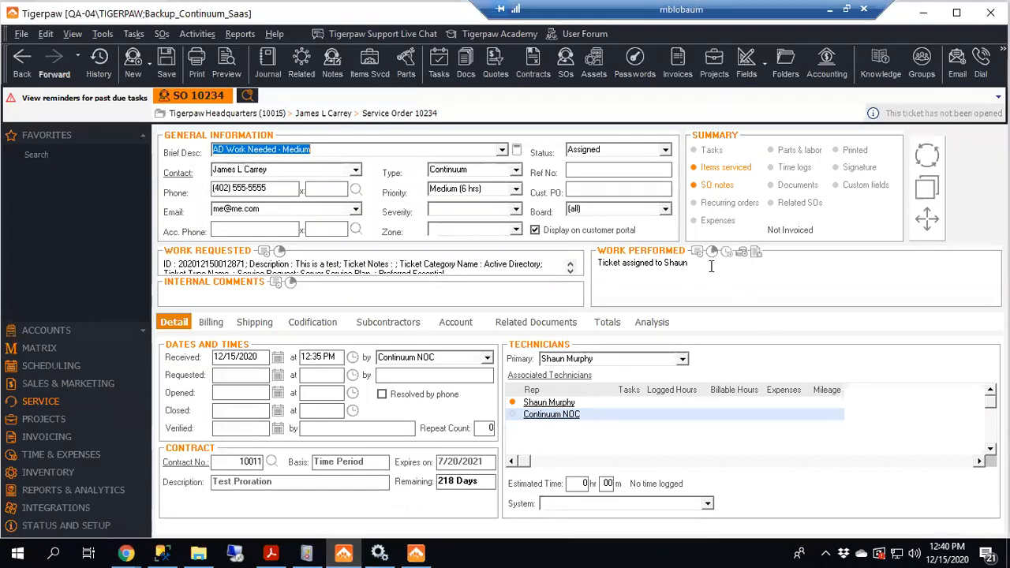
Add a new line to the service order's Work Performed text asking the assigned technician to please enter time
{"action": "left_click", "coordinate": [718, 263]}
{"action": "key", "text": "Return"}
{"action": "type", "text": "Shau"}
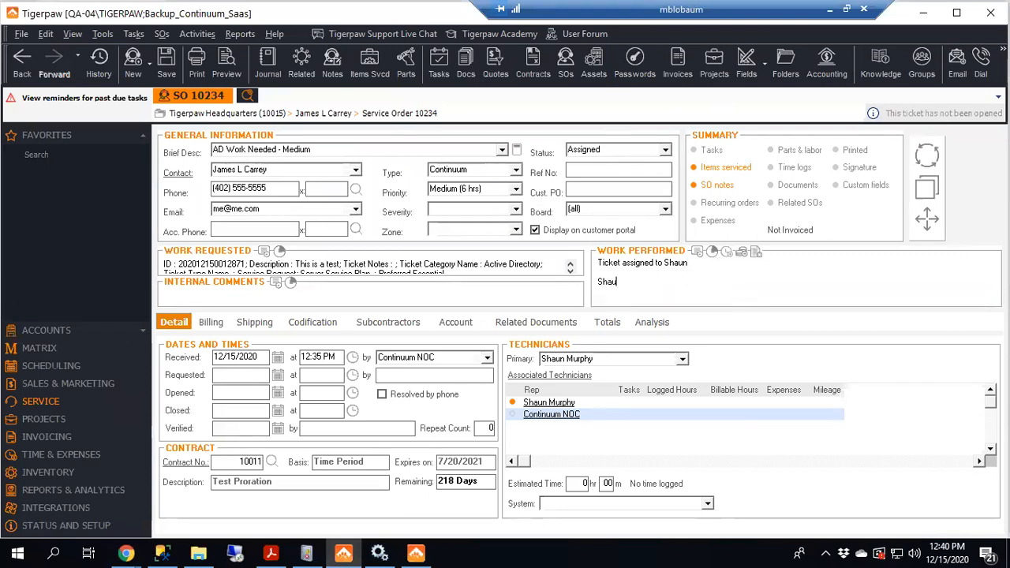
{"action": "type", "text": "n please enter time."}
Set the service order's status to Enter Time and save it, ignoring the spelling suggestion for the technician's name
{"action": "left_click", "coordinate": [651, 149]}
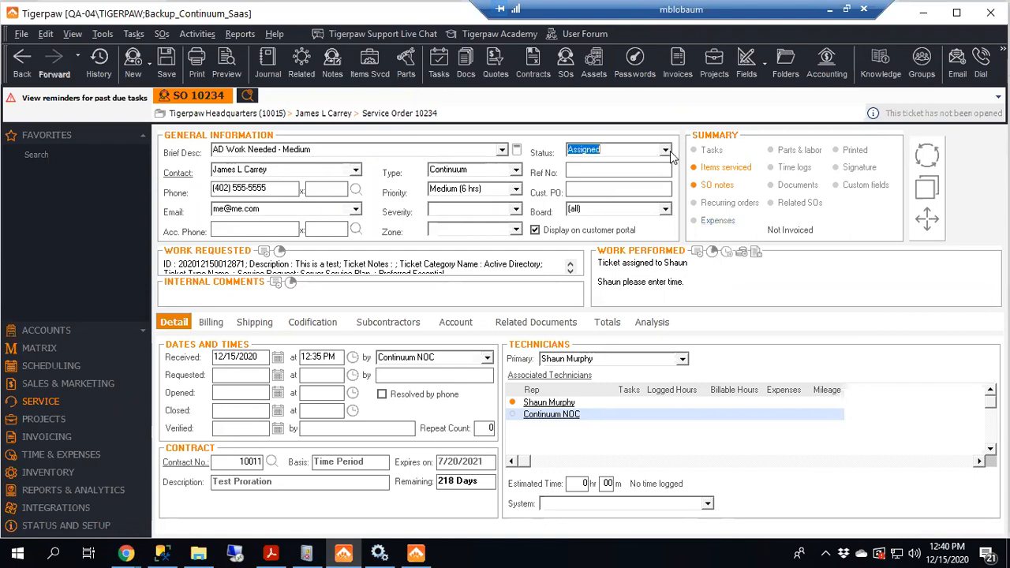
{"action": "left_click", "coordinate": [670, 150]}
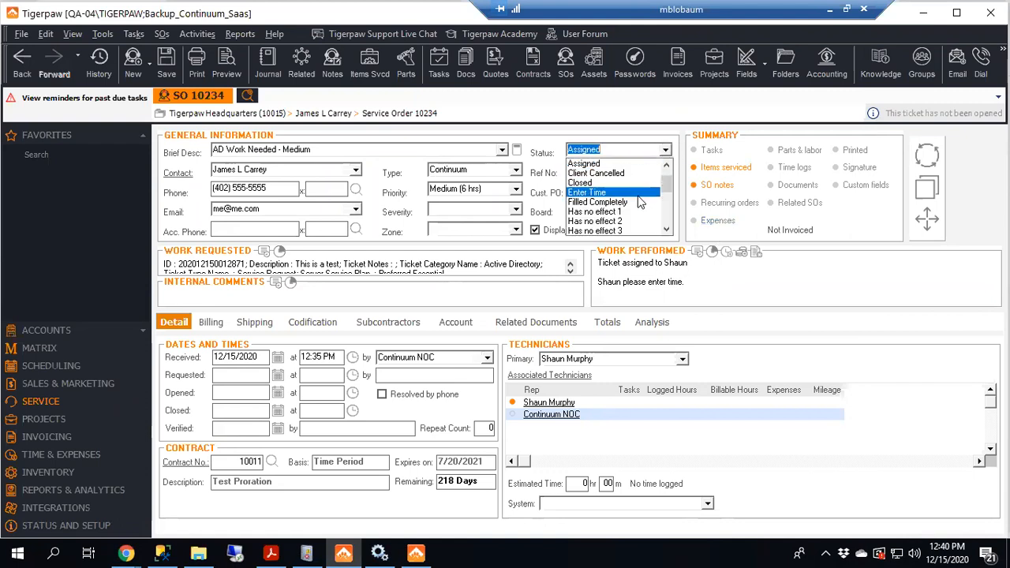
{"action": "left_click", "coordinate": [603, 192]}
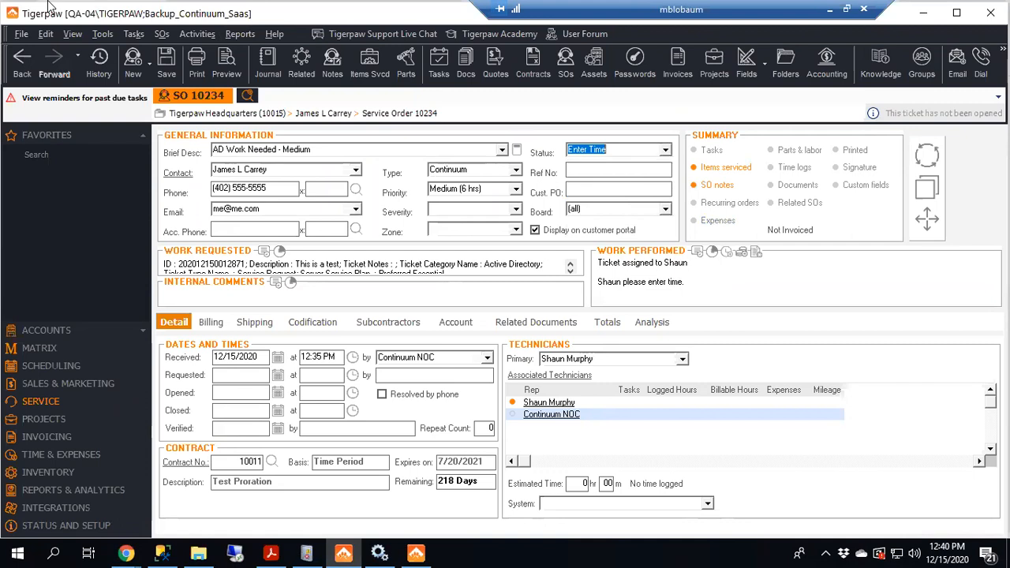
{"action": "left_click", "coordinate": [166, 71]}
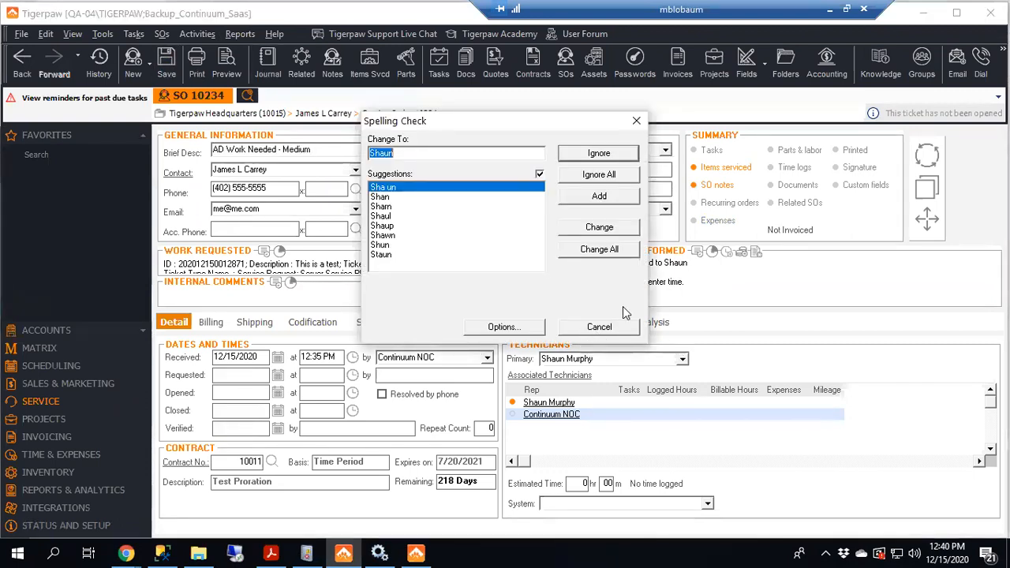
{"action": "left_click", "coordinate": [602, 154]}
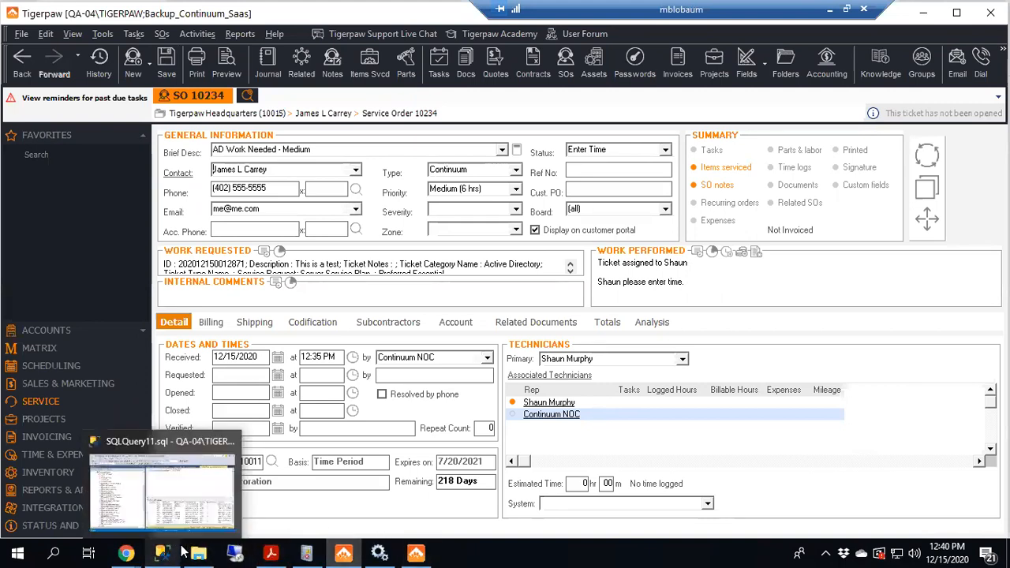
Bring up the "AD Work Needed - Medium" ticket window still open in Chrome and close it
{"action": "left_click", "coordinate": [235, 552]}
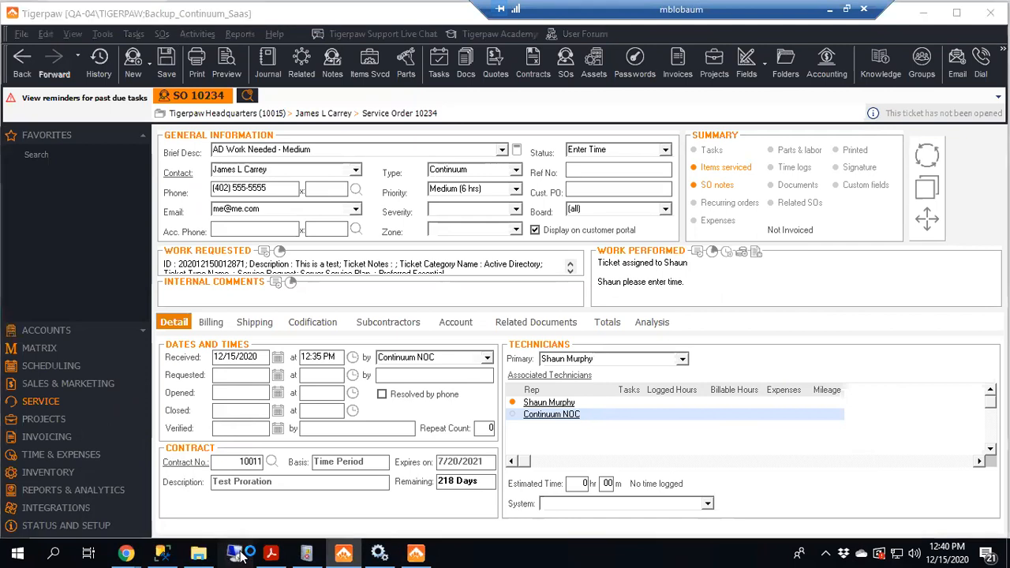
{"action": "left_click", "coordinate": [235, 552]}
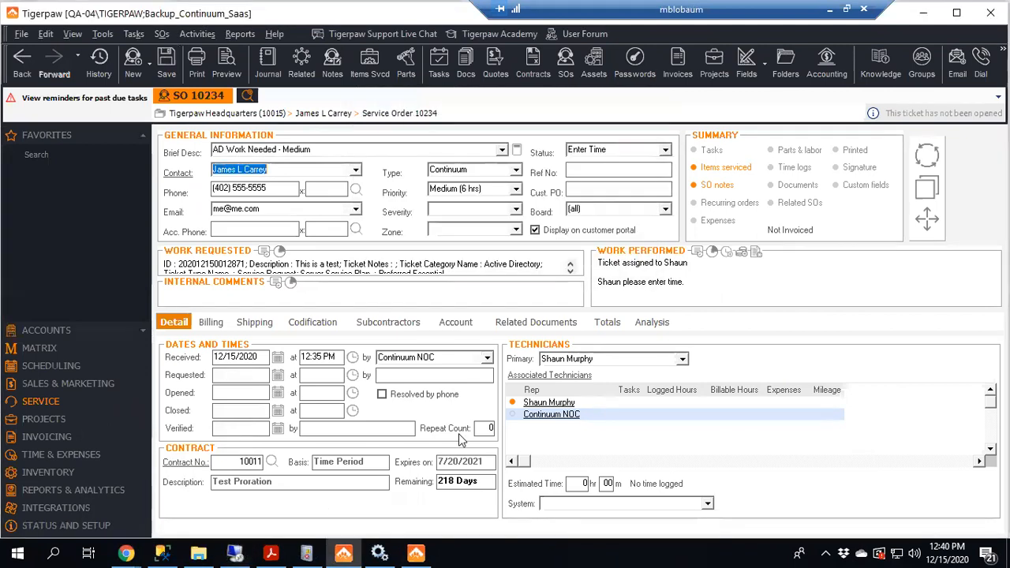
{"action": "left_click", "coordinate": [126, 552]}
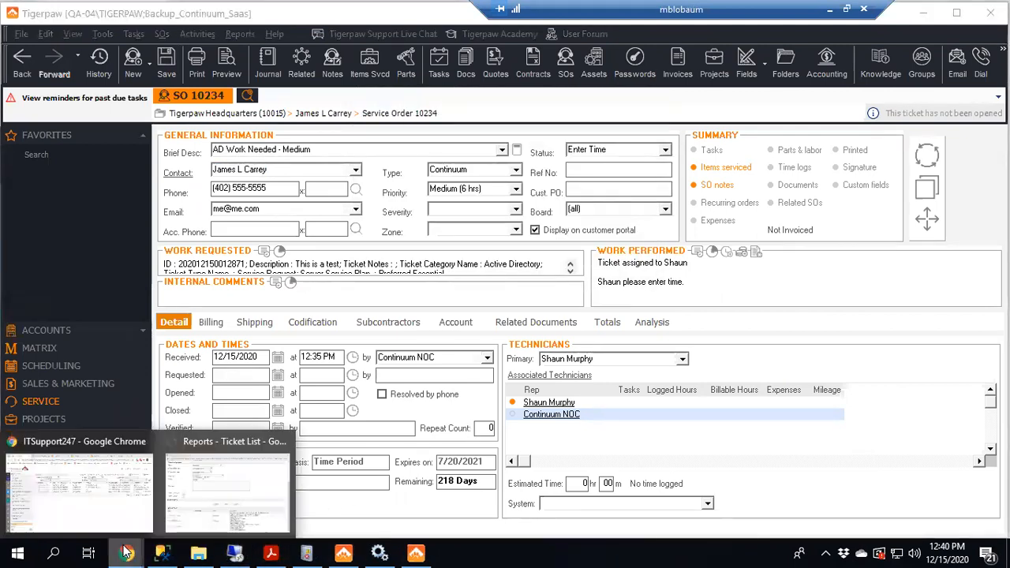
{"action": "left_click", "coordinate": [233, 487]}
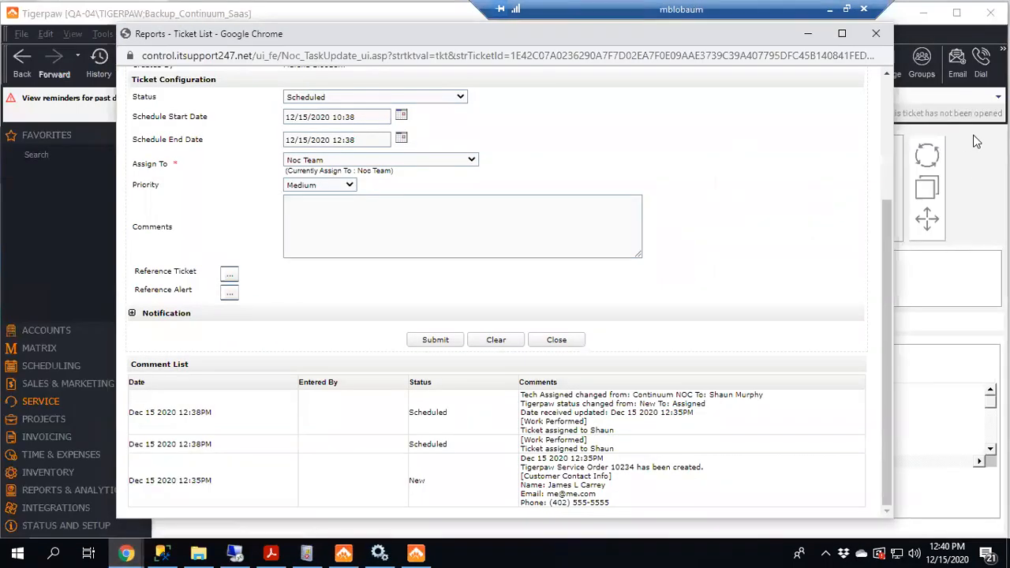
{"action": "left_click", "coordinate": [874, 34]}
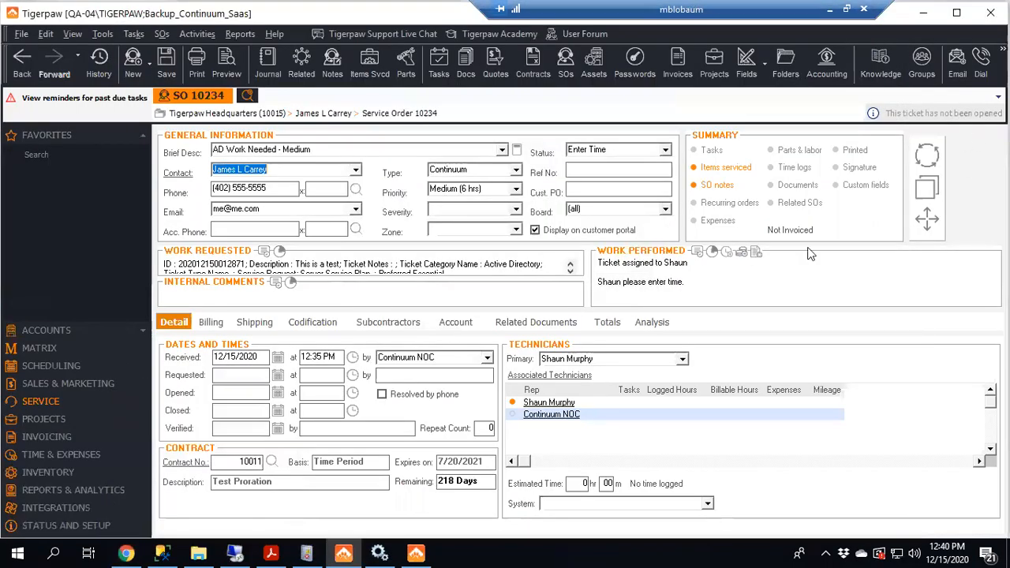
Check the ITSupport247 ticket list in Chrome, and view the Tigerpaw Headquarters service orders list in Tigerpaw
{"action": "left_click", "coordinate": [127, 553]}
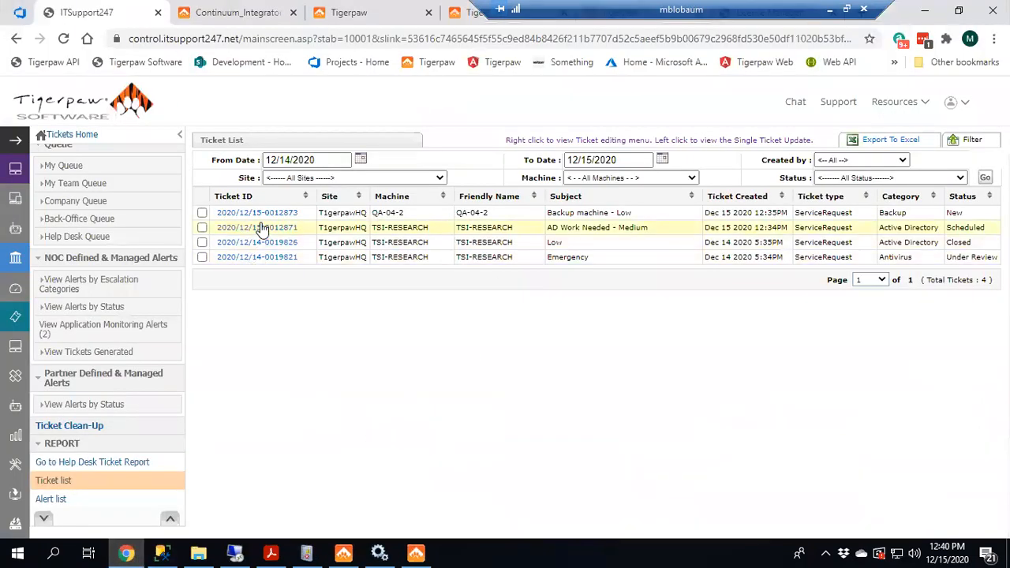
{"action": "left_click", "coordinate": [343, 553]}
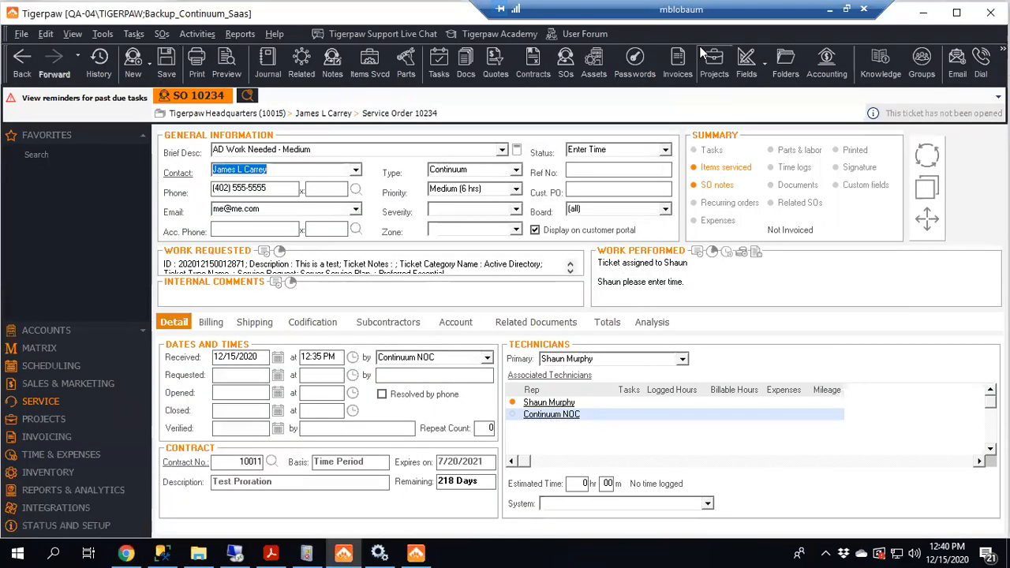
{"action": "left_click", "coordinate": [567, 67]}
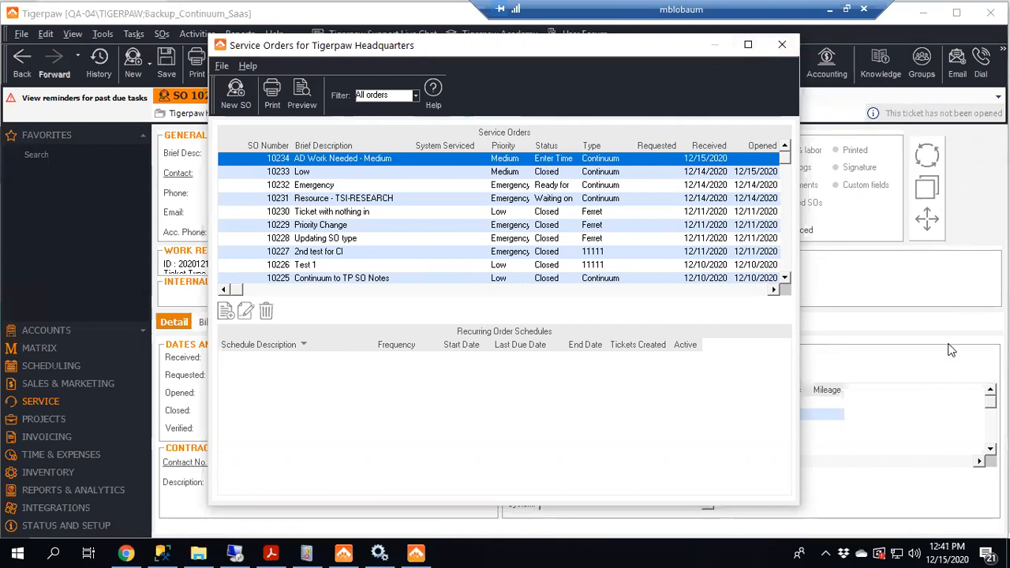
{"action": "left_click", "coordinate": [782, 44]}
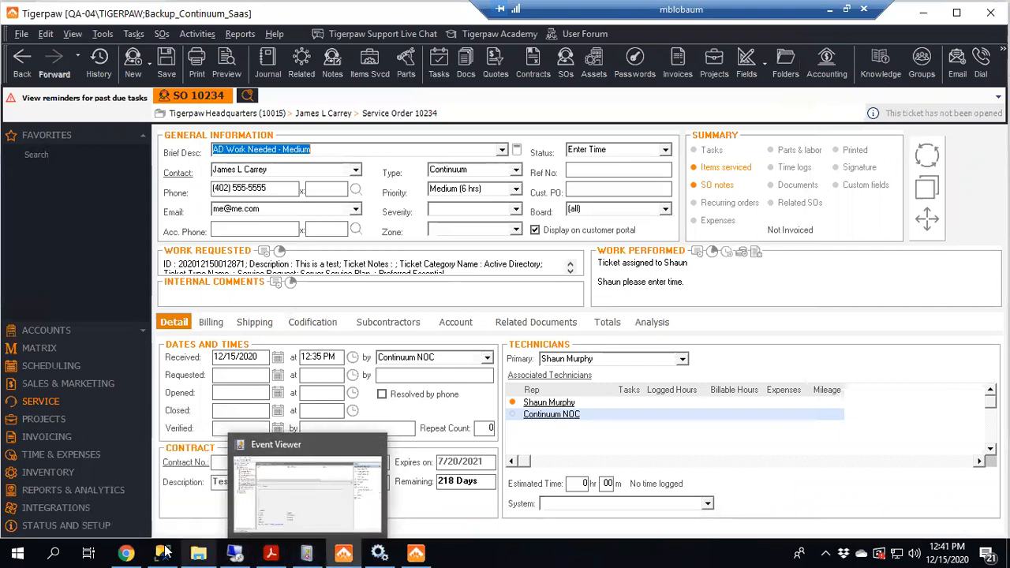
Switch to ITSupport247 in Chrome, open the "Backup machine - Low" ticket, and set its priority to Emergency
{"action": "mouse_move", "coordinate": [162, 552]}
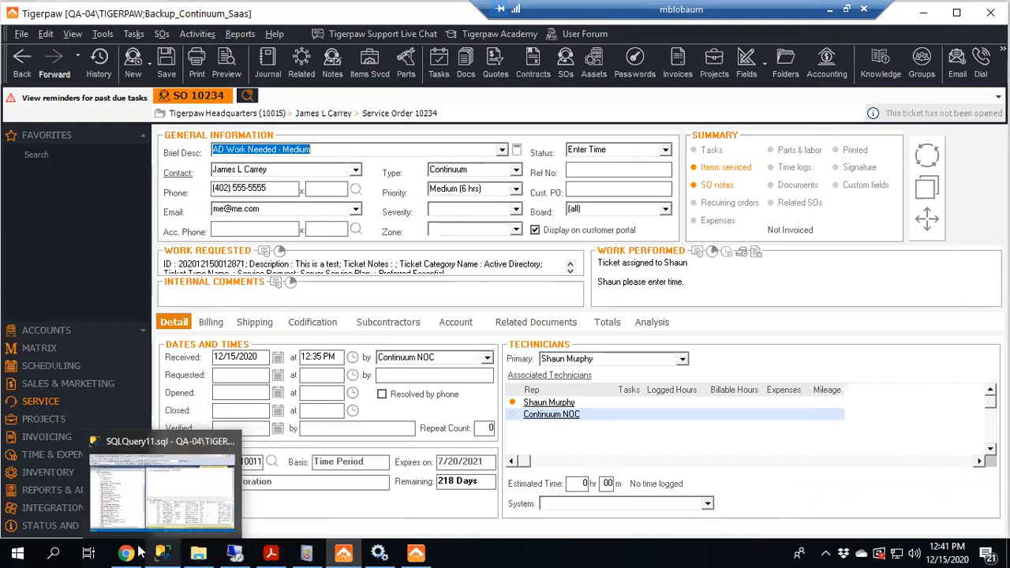
{"action": "mouse_move", "coordinate": [126, 552]}
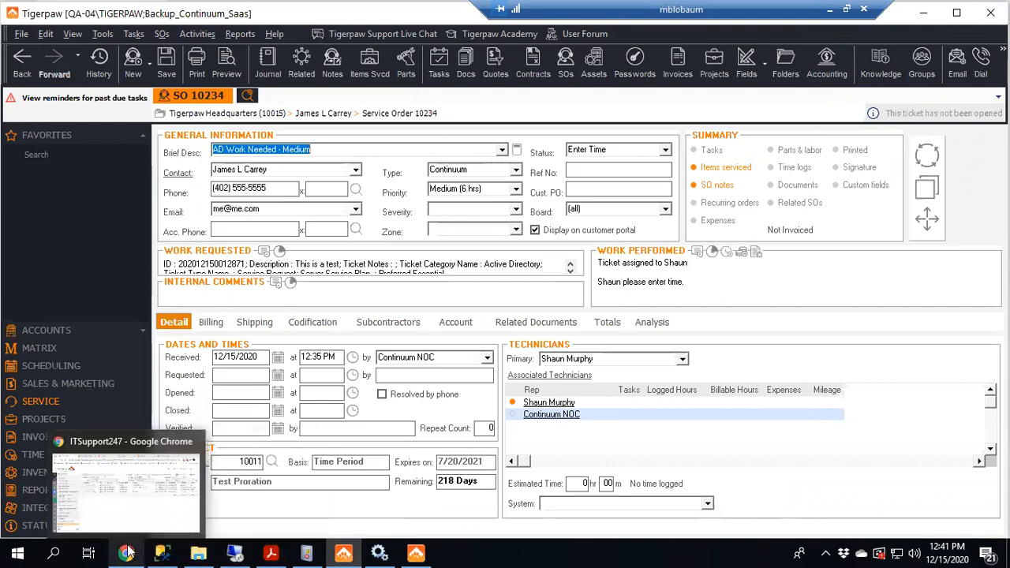
{"action": "left_click", "coordinate": [147, 506]}
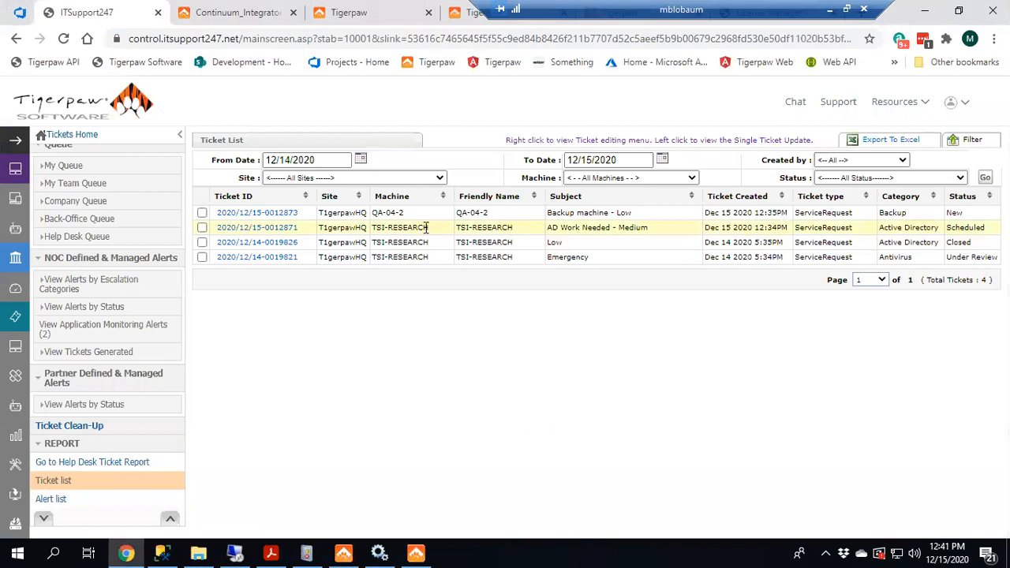
{"action": "left_click", "coordinate": [228, 220]}
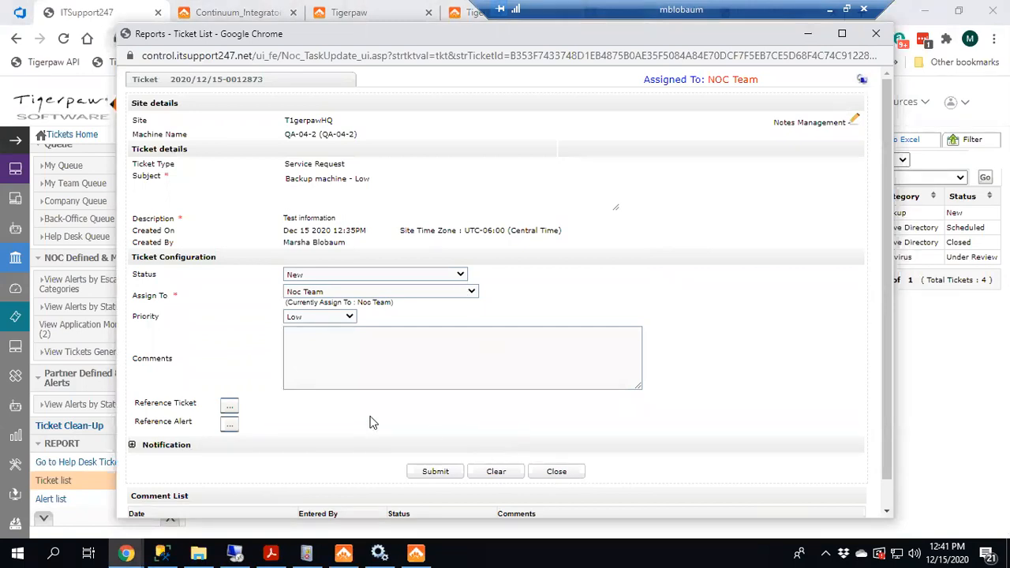
{"action": "left_click", "coordinate": [351, 318]}
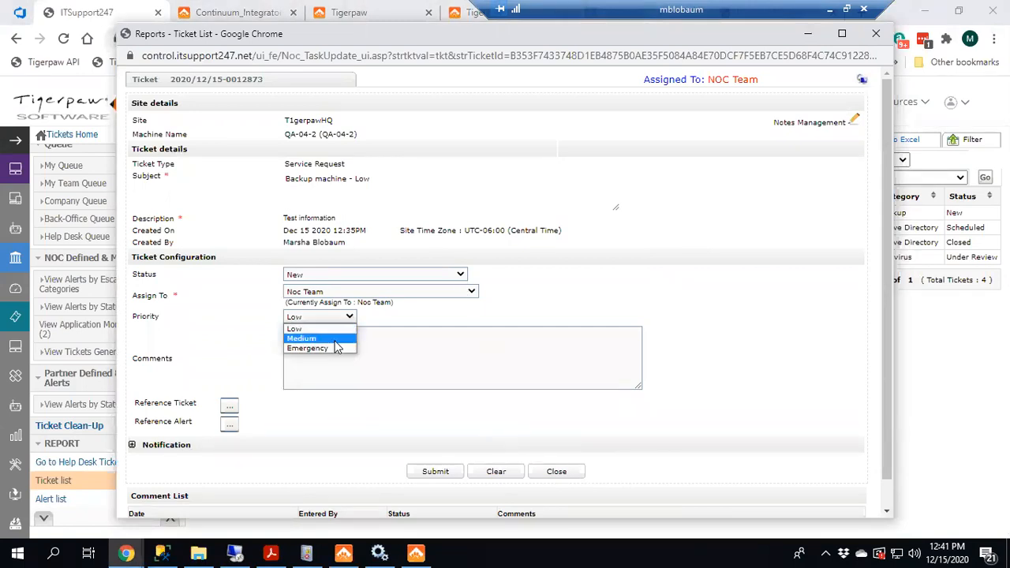
{"action": "left_click", "coordinate": [334, 348]}
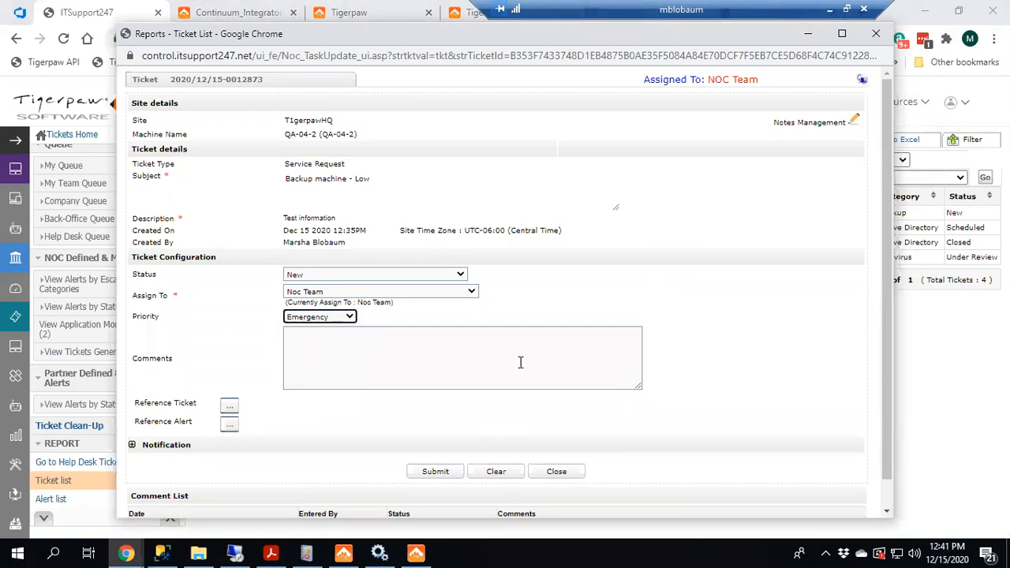
Add the comment "This needs to be done ASAP" to the ticket and submit the update, acknowledging the confirmation
{"action": "left_click", "coordinate": [343, 348]}
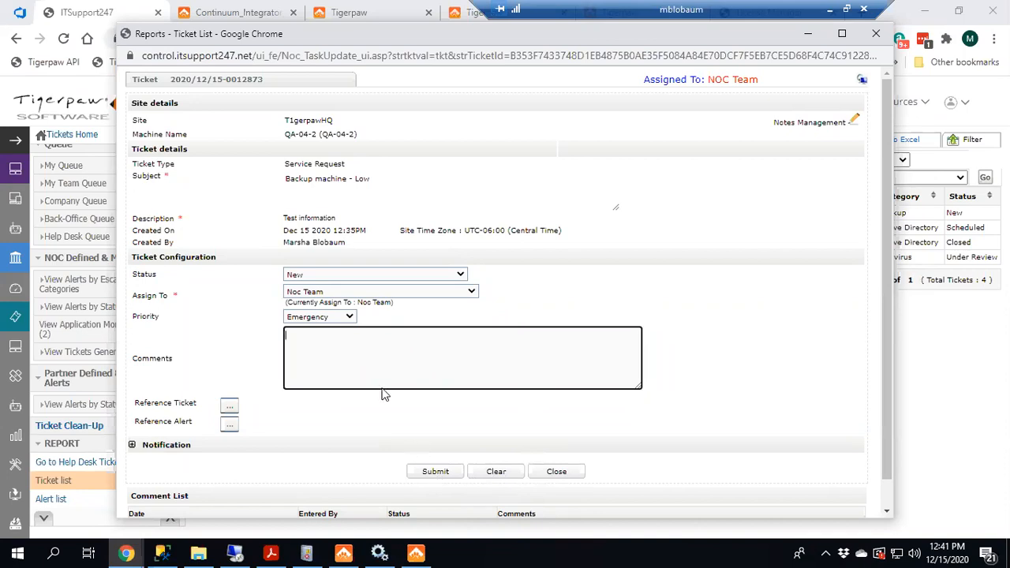
{"action": "type", "text": "This needs to be done ASAP"}
{"action": "left_click", "coordinate": [430, 471]}
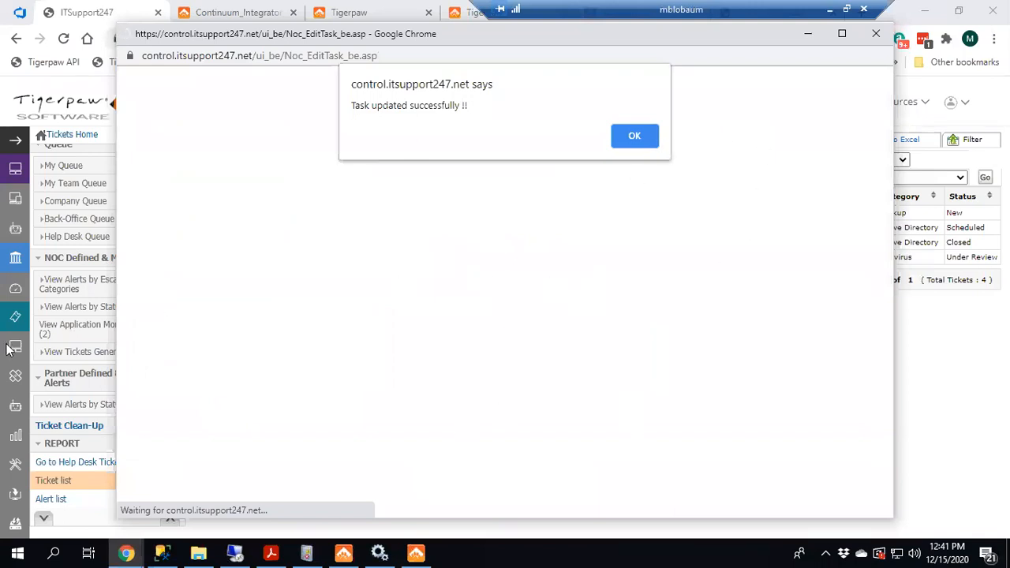
{"action": "left_click", "coordinate": [636, 136]}
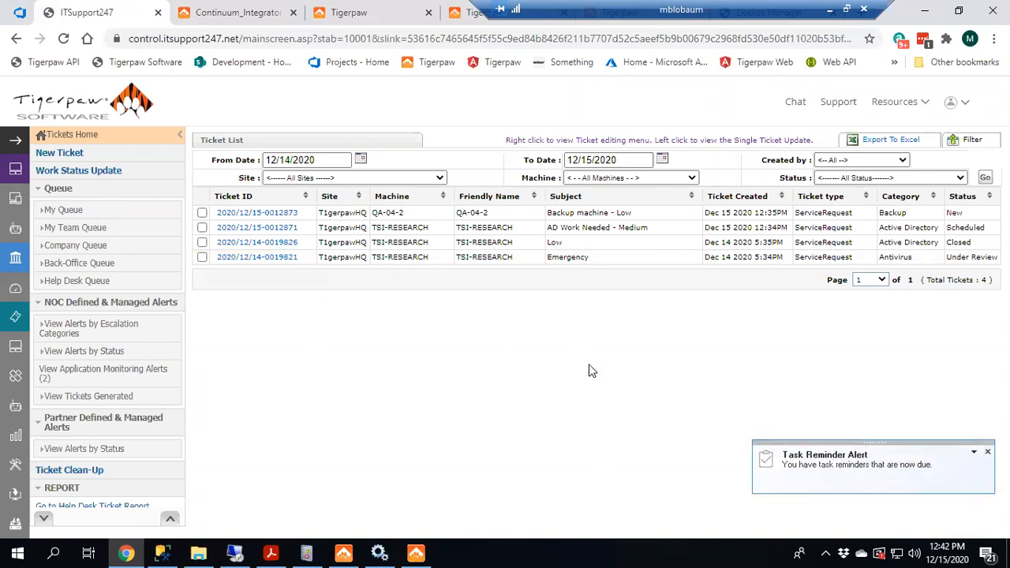
Switch to Tigerpaw and refresh the Tigerpaw Headquarters service orders list by closing and reopening it
{"action": "left_click", "coordinate": [345, 552]}
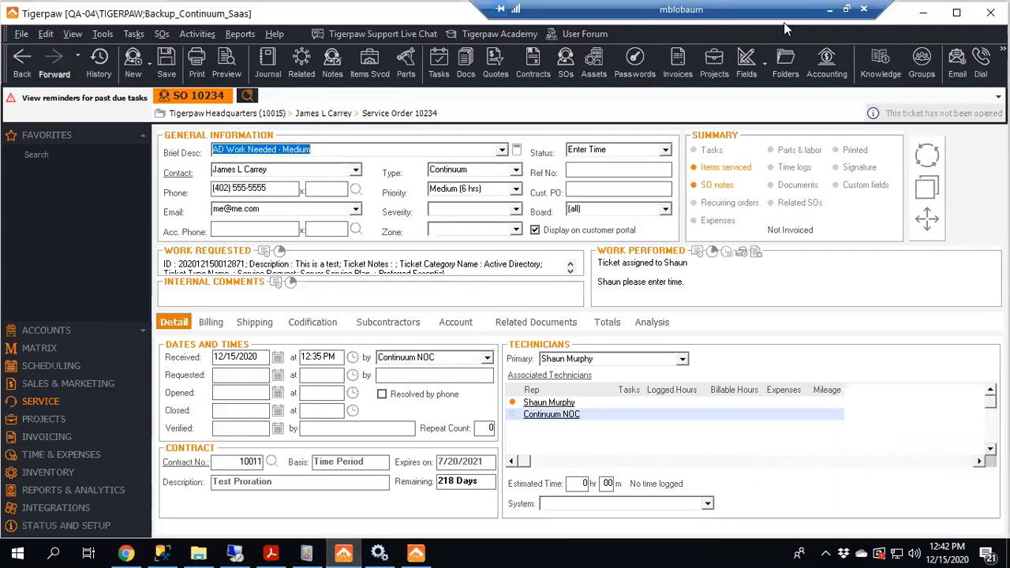
{"action": "left_click", "coordinate": [567, 69]}
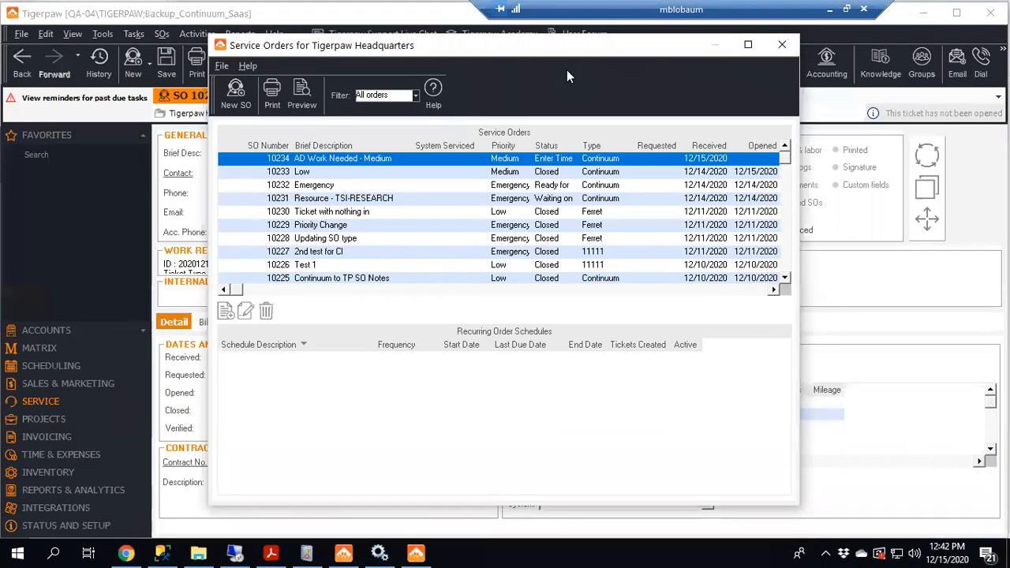
{"action": "left_click", "coordinate": [793, 47]}
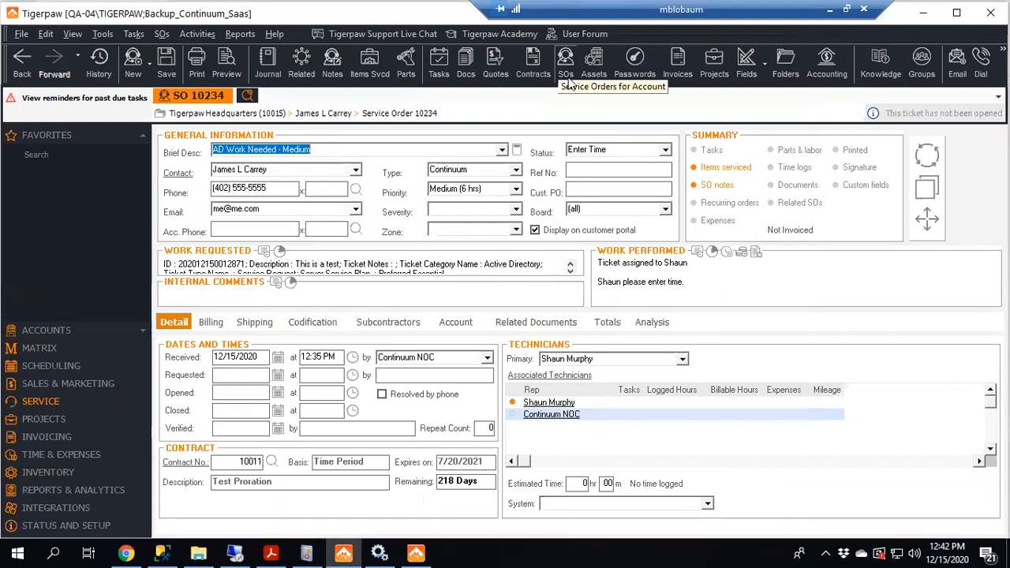
{"action": "left_click", "coordinate": [564, 68]}
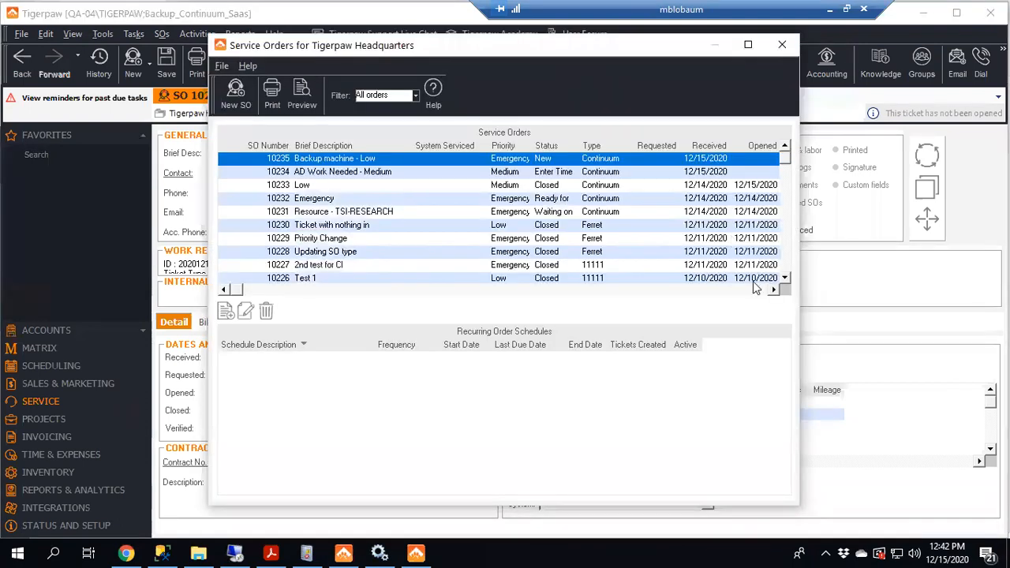
Open the "Backup machine - Low" service order and examine the ticket notes in its Work Requested text
{"action": "double_click", "coordinate": [444, 158]}
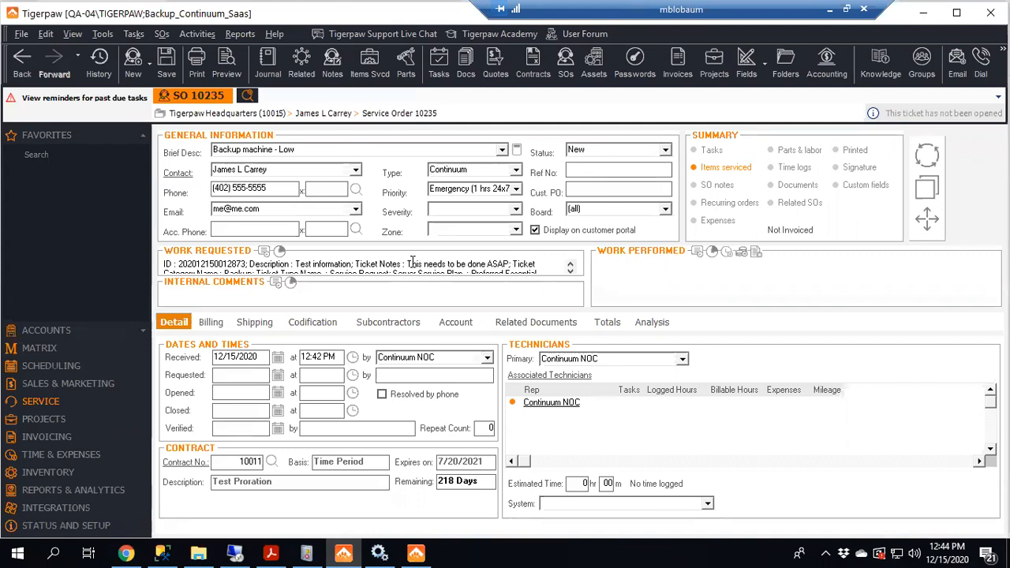
{"action": "left_click_drag", "start_coordinate": [408, 264], "coordinate": [577, 256]}
{"action": "left_click", "coordinate": [569, 270]}
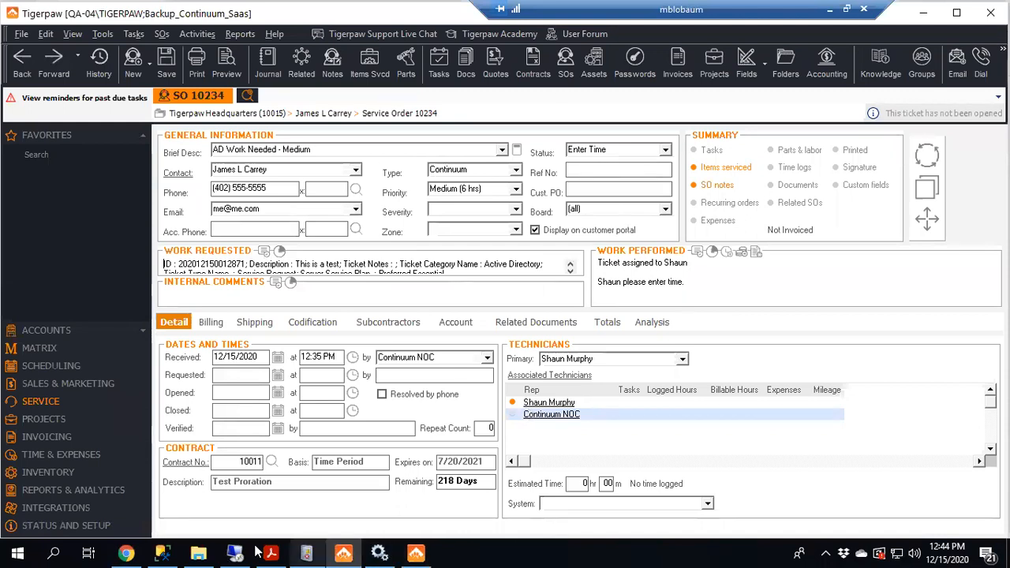
Switch to ITSupport247 in Chrome, open the "AD Work Needed - Medium" ticket, and examine its status, priority and comment list
{"action": "left_click", "coordinate": [126, 553]}
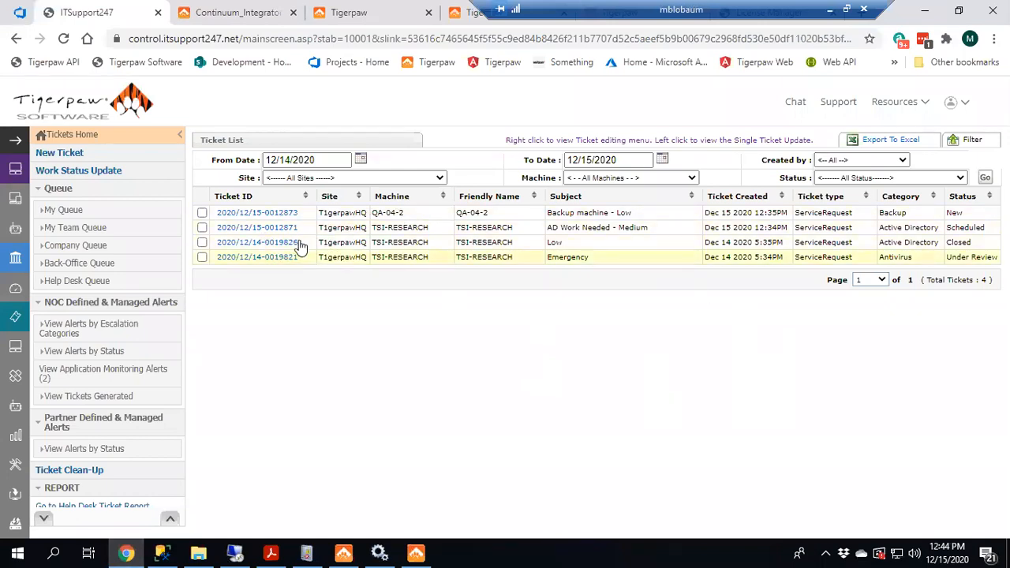
{"action": "left_click", "coordinate": [289, 230]}
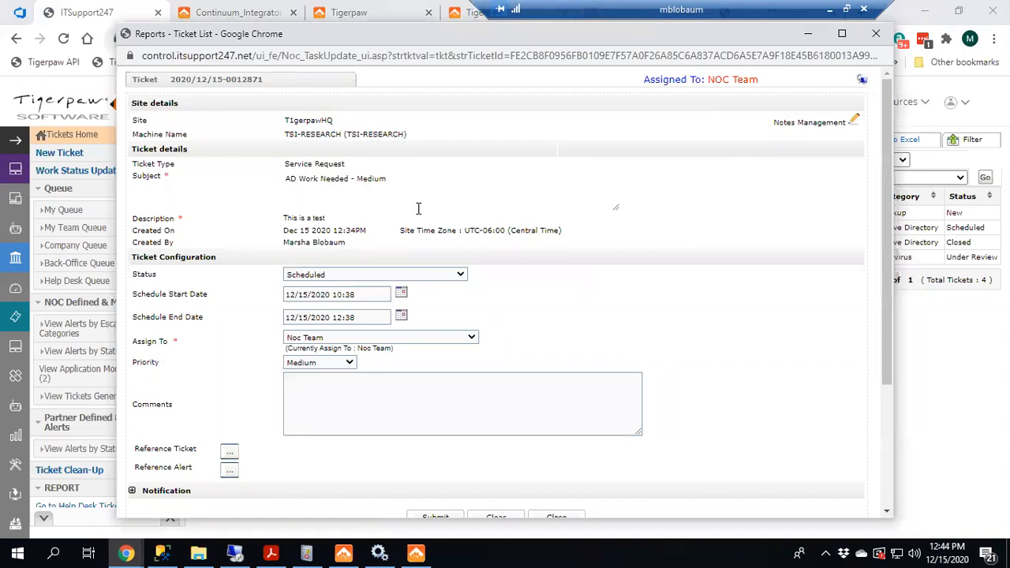
{"action": "scroll", "coordinate": [648, 318], "scroll_direction": "down", "scroll_amount": 3}
{"action": "scroll", "coordinate": [648, 322], "scroll_direction": "up", "scroll_amount": 3}
{"action": "scroll", "coordinate": [632, 339], "scroll_direction": "down", "scroll_amount": 3}
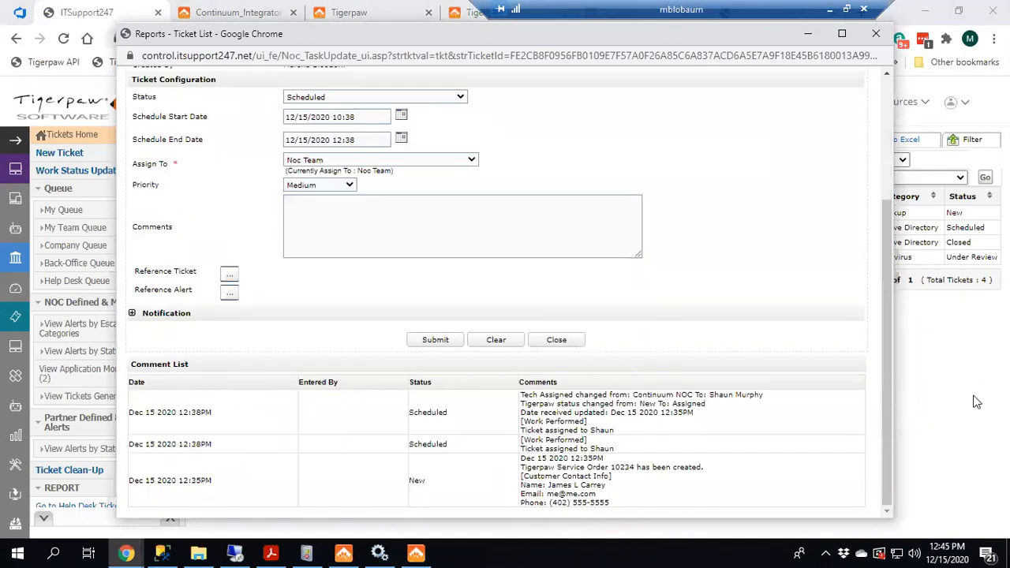
Switch to Tigerpaw, set the "AD Work Needed - Medium" service order's status to Closed, and save it
{"action": "left_click", "coordinate": [414, 552]}
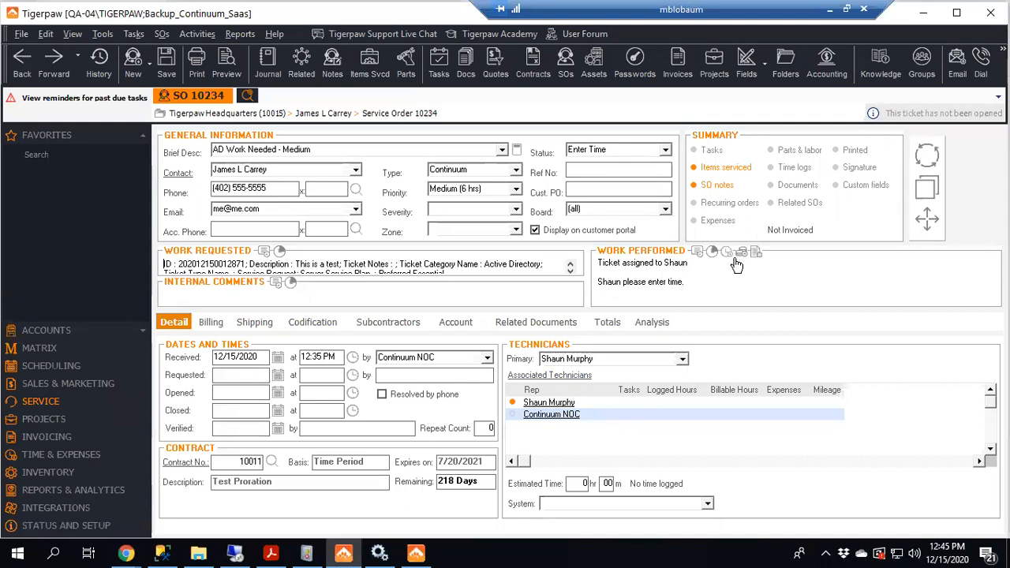
{"action": "left_click", "coordinate": [695, 284]}
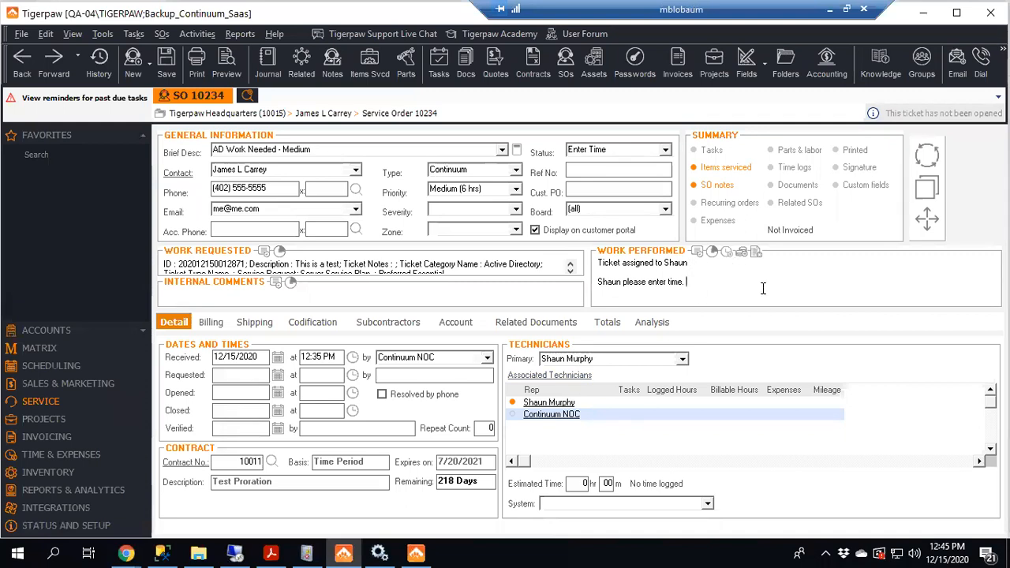
{"action": "left_click", "coordinate": [664, 153]}
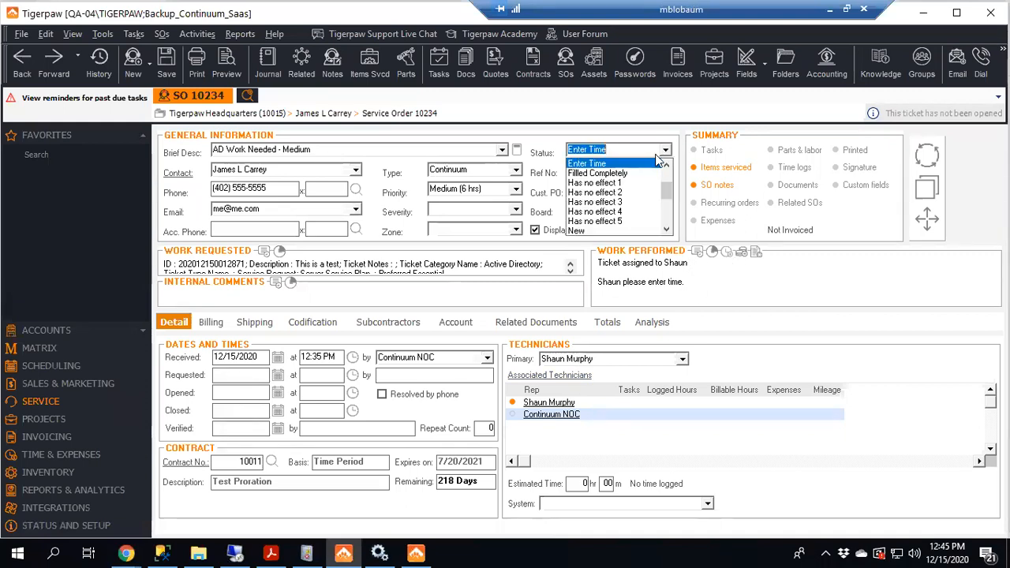
{"action": "scroll", "coordinate": [643, 164], "scroll_direction": "up", "scroll_amount": 2}
{"action": "left_click", "coordinate": [631, 174]}
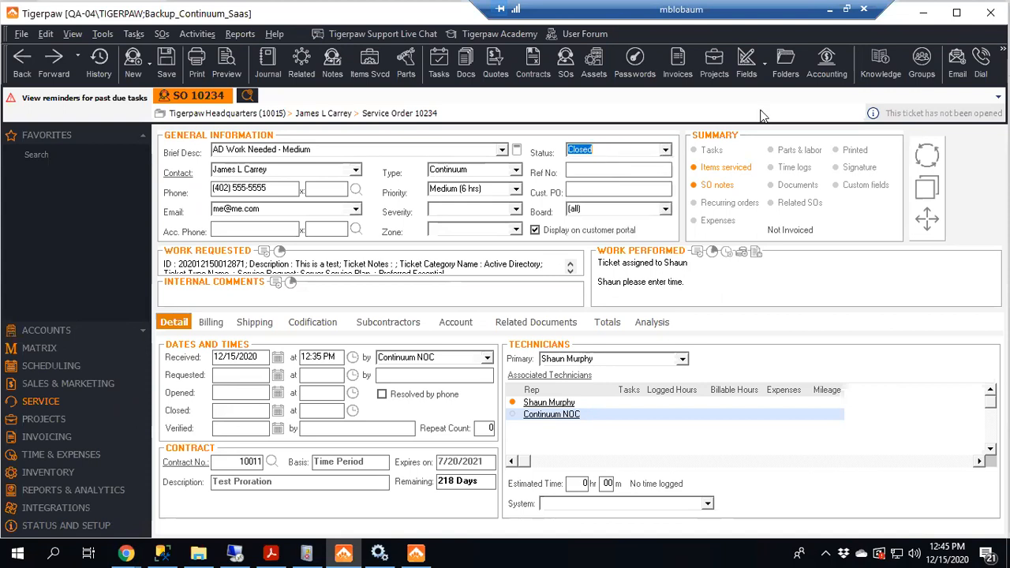
{"action": "left_click", "coordinate": [167, 57]}
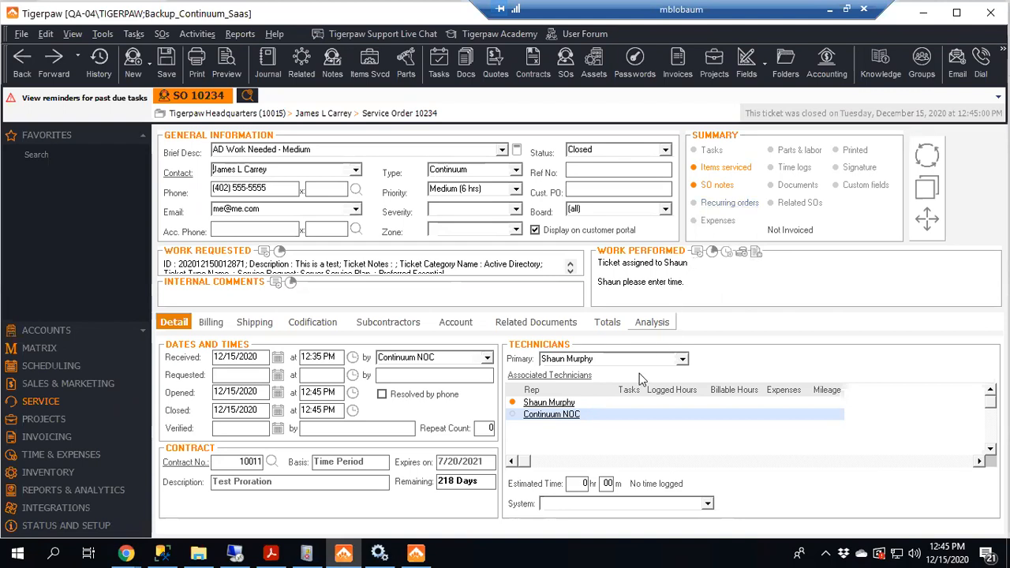
Return to ITSupport247 in Chrome, reopen the "AD Work Needed - Medium" ticket, examine its status and comment list, and close it
{"action": "left_click", "coordinate": [130, 552]}
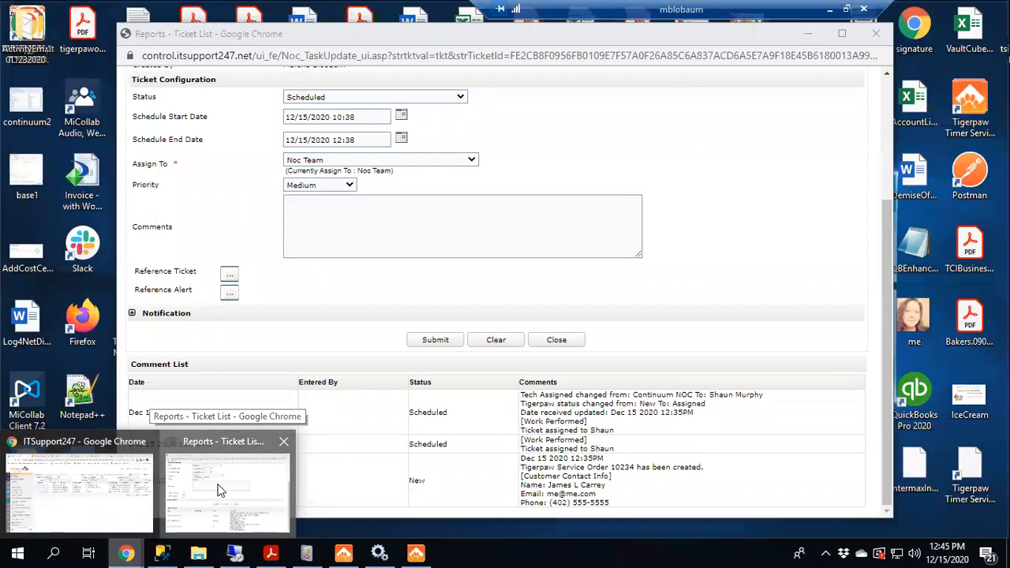
{"action": "left_click", "coordinate": [222, 485]}
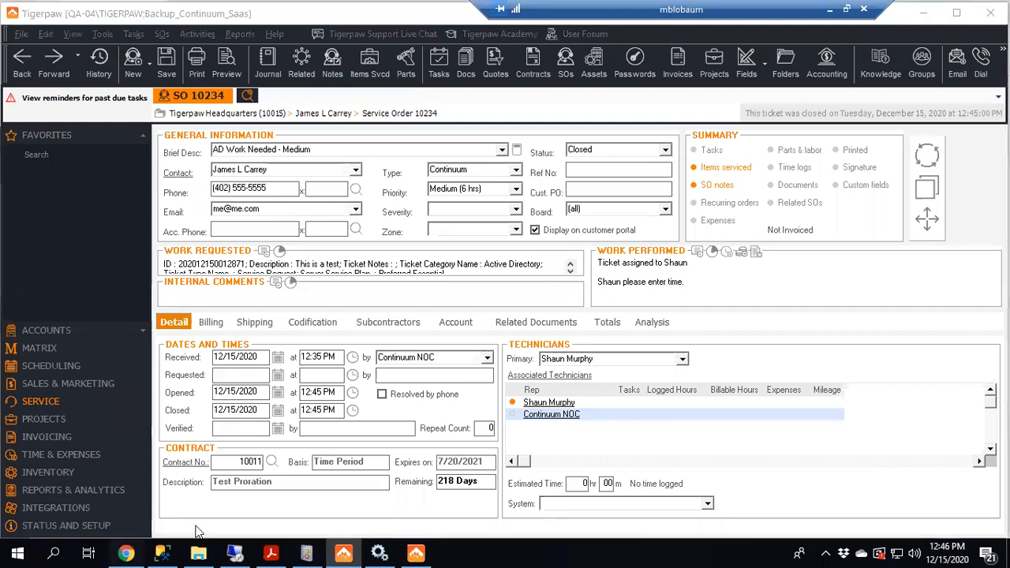
{"action": "left_click", "coordinate": [126, 552]}
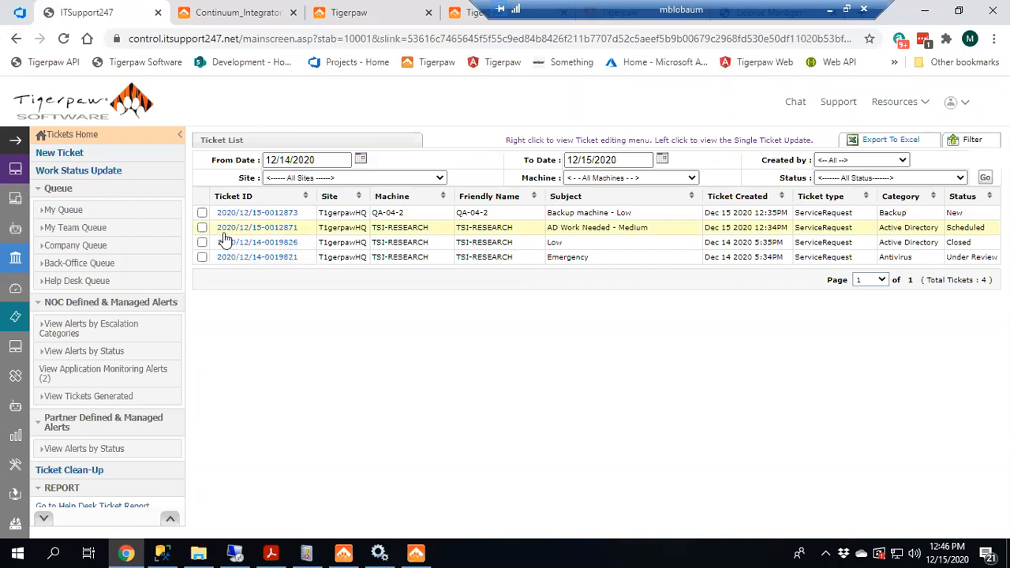
{"action": "left_click", "coordinate": [287, 229]}
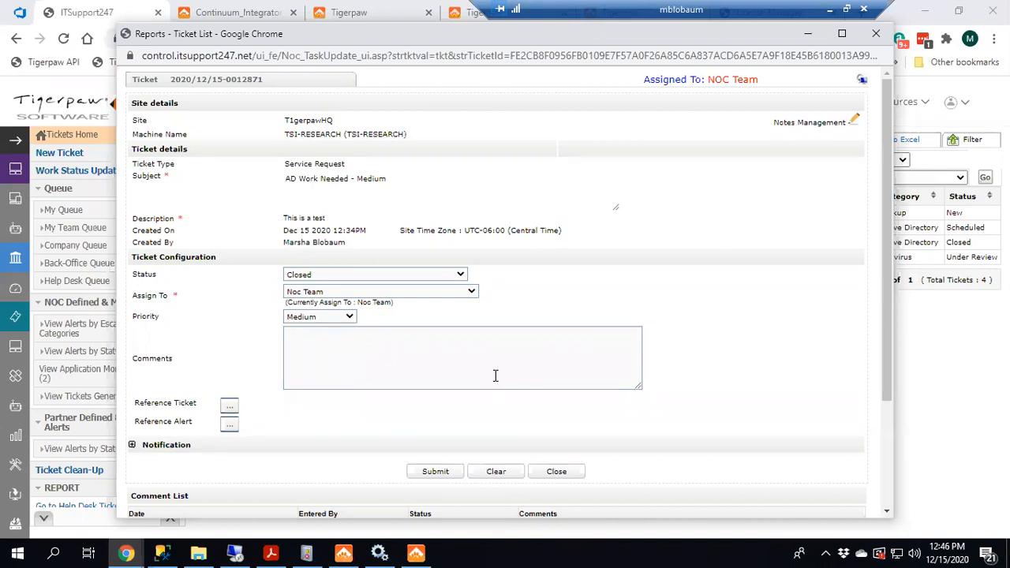
{"action": "scroll", "coordinate": [497, 376], "scroll_direction": "down", "scroll_amount": 3}
{"action": "scroll", "coordinate": [575, 315], "scroll_direction": "up", "scroll_amount": 3}
{"action": "scroll", "coordinate": [575, 315], "scroll_direction": "down", "scroll_amount": 3}
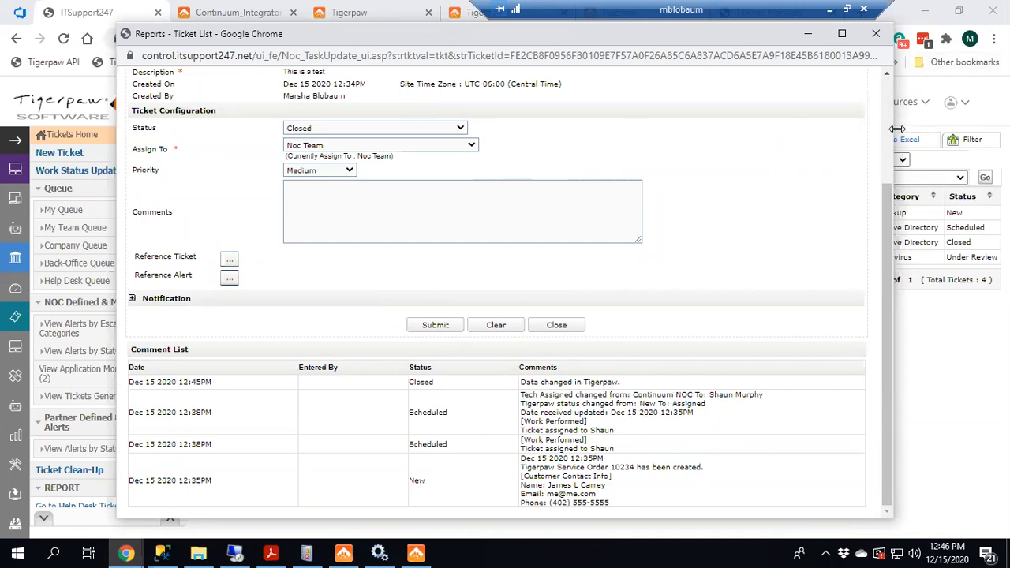
{"action": "left_click_drag", "start_coordinate": [884, 189], "coordinate": [878, 85]}
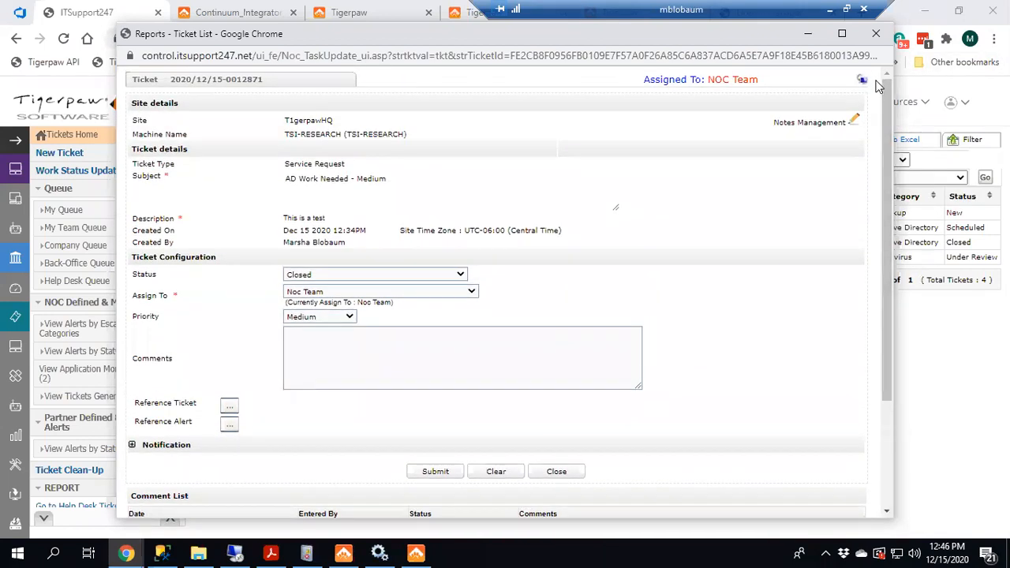
{"action": "left_click", "coordinate": [876, 33]}
Switch to the Tigerpaw Continuum Integration Configurator and review the Continuum API connection settings and the service order defaults
{"action": "left_click", "coordinate": [416, 552]}
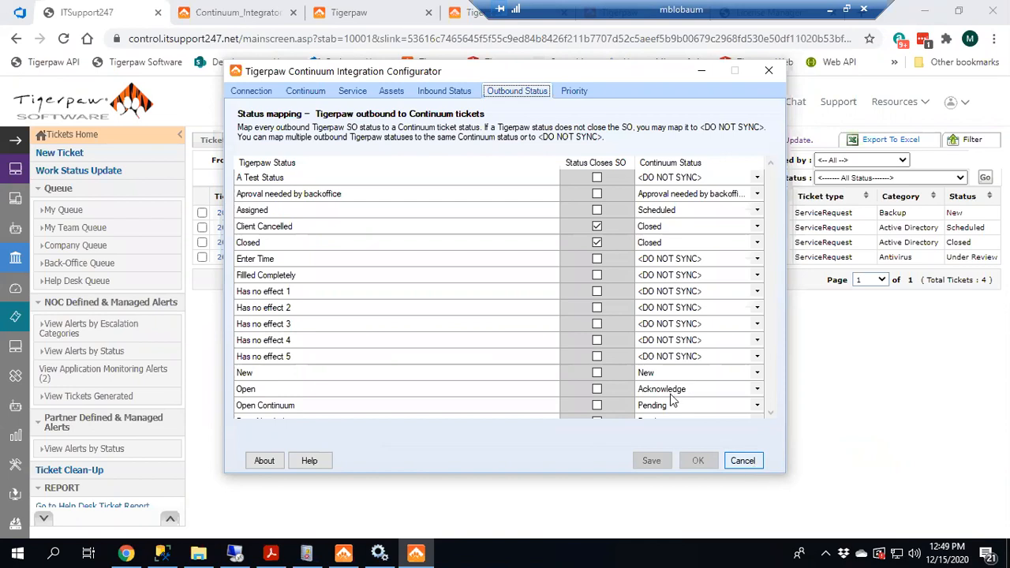
{"action": "left_click", "coordinate": [314, 93]}
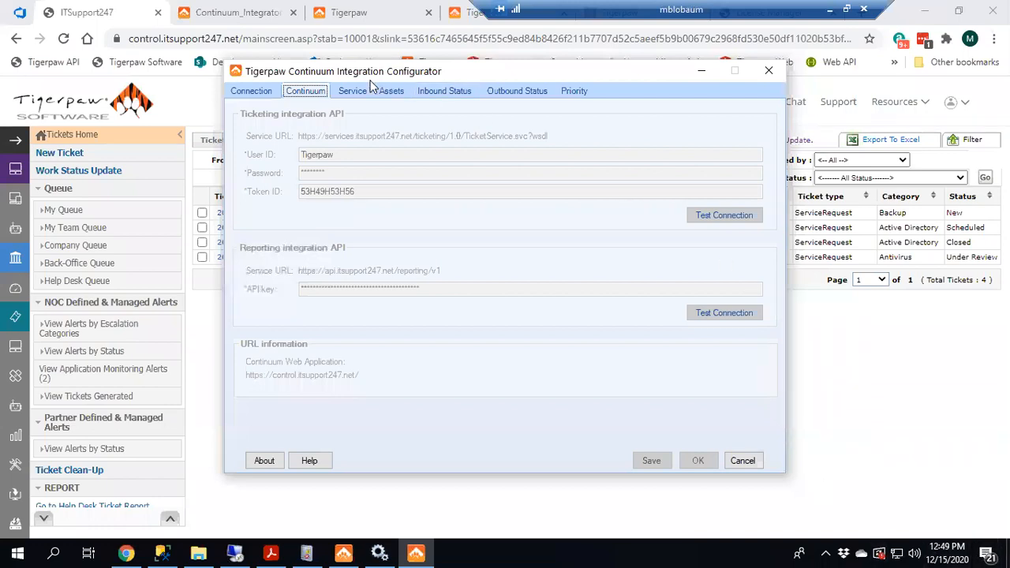
{"action": "left_click", "coordinate": [349, 92]}
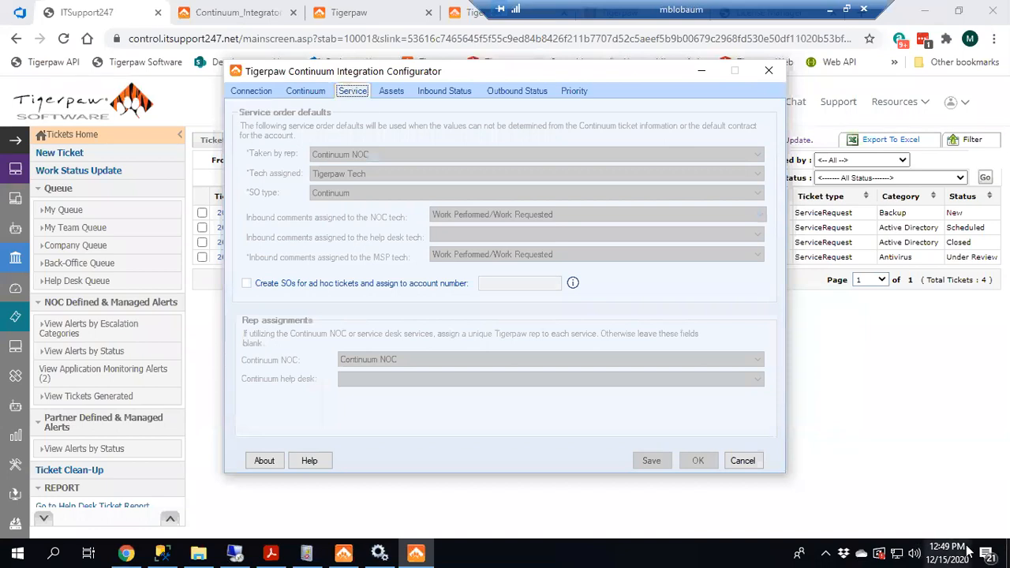